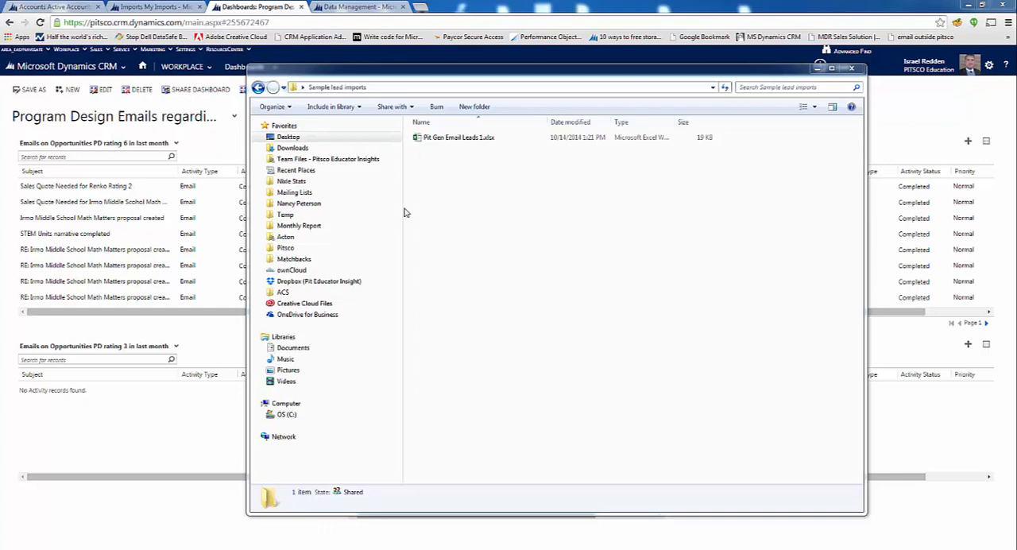
Open the workbook Pit Gen Email Leads 1.xlsx and look over its lead columns
{"action": "left_click", "coordinate": [437, 139]}
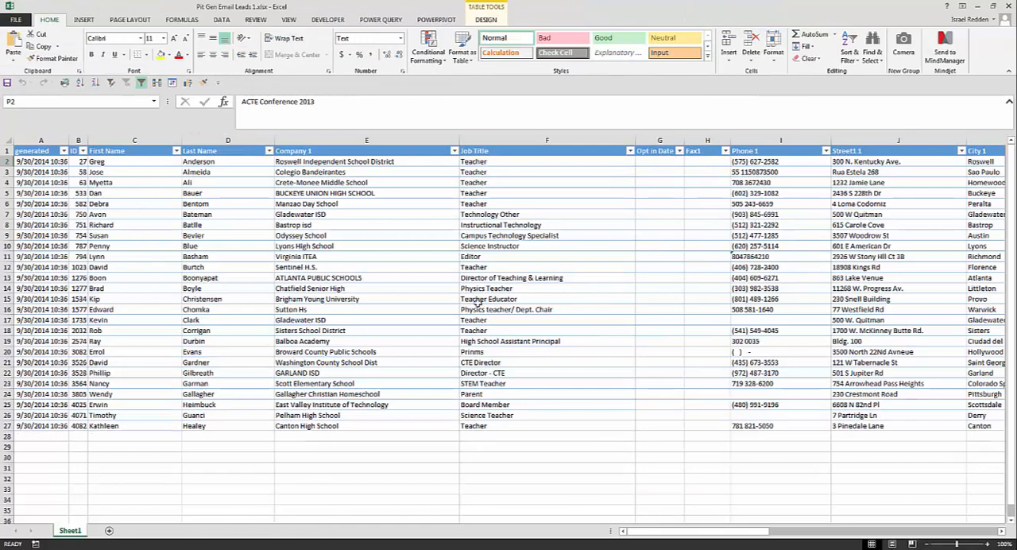
{"action": "scroll", "coordinate": [563, 382], "scroll_direction": "right", "scroll_amount": 2}
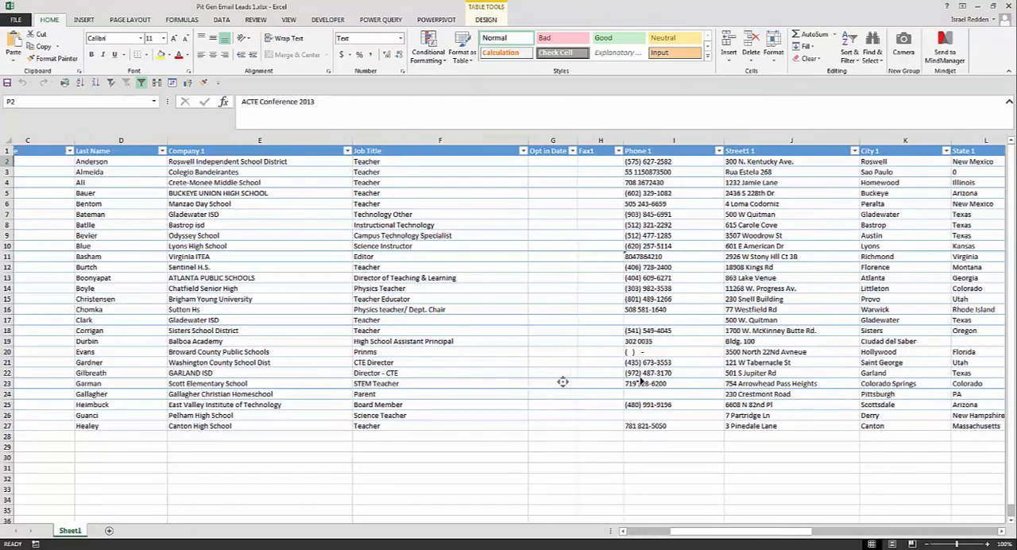
{"action": "scroll", "coordinate": [516, 370], "scroll_direction": "left", "scroll_amount": 2}
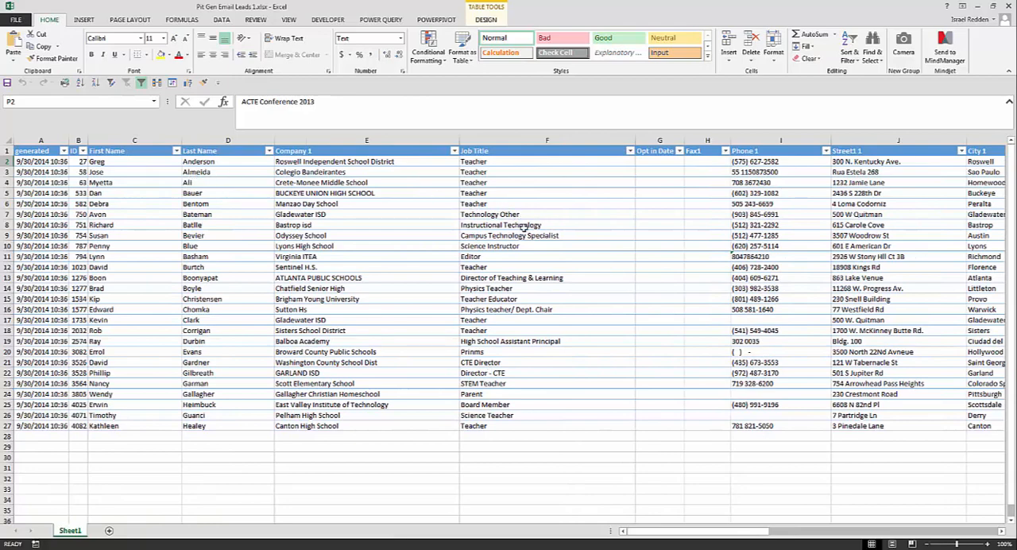
{"action": "scroll", "coordinate": [452, 233], "scroll_direction": "right", "scroll_amount": 1}
{"action": "scroll", "coordinate": [477, 235], "scroll_direction": "right", "scroll_amount": 3}
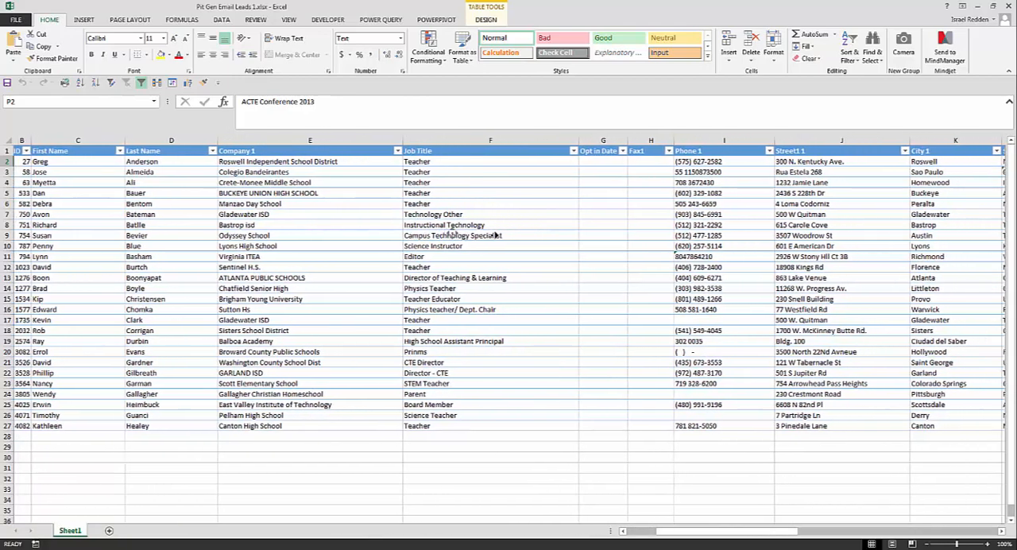
{"action": "scroll", "coordinate": [493, 236], "scroll_direction": "right", "scroll_amount": 1}
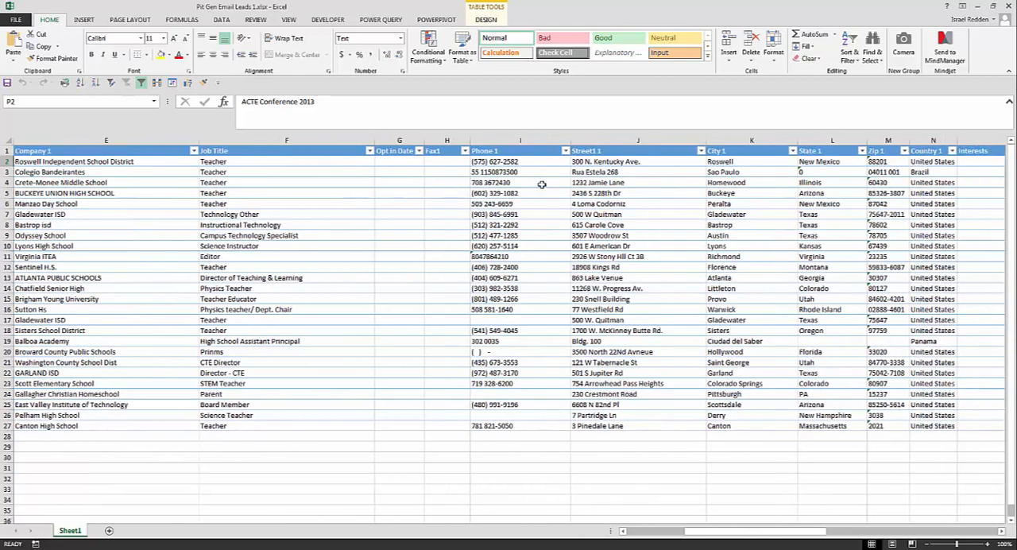
{"action": "scroll", "coordinate": [466, 189], "scroll_direction": "left", "scroll_amount": 5}
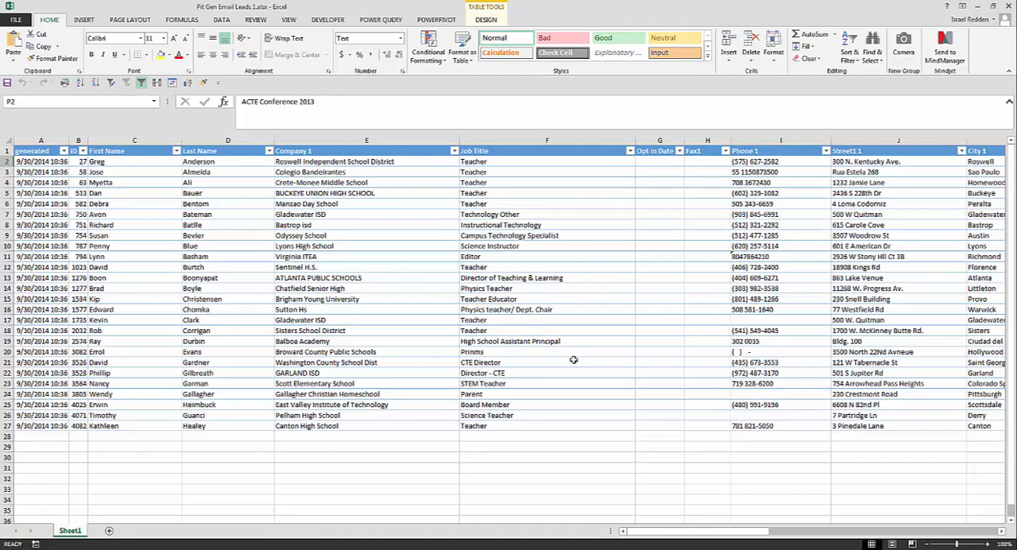
Examine the Company 1 and Job Title columns, including their headers and first entries
{"action": "left_click", "coordinate": [322, 141]}
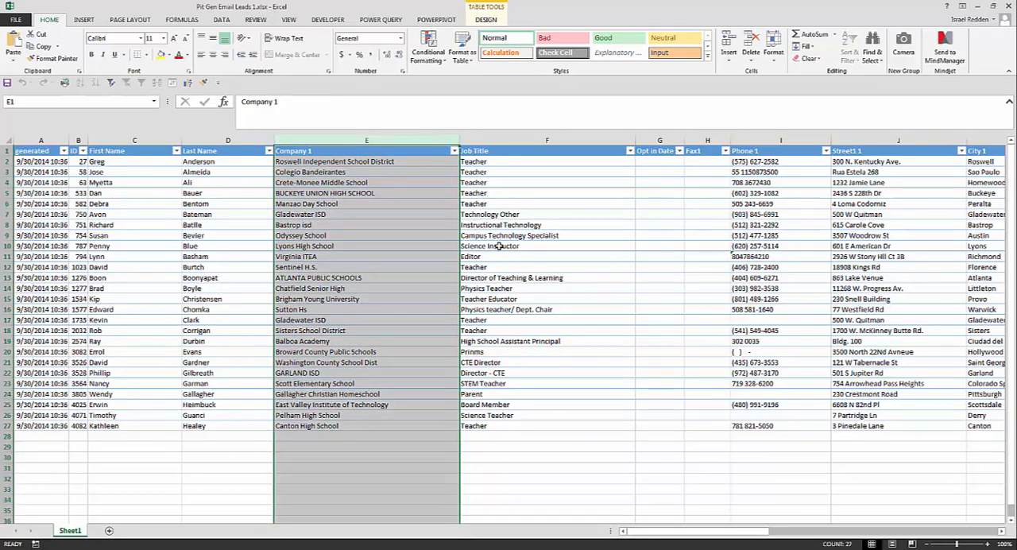
{"action": "left_click", "coordinate": [334, 151]}
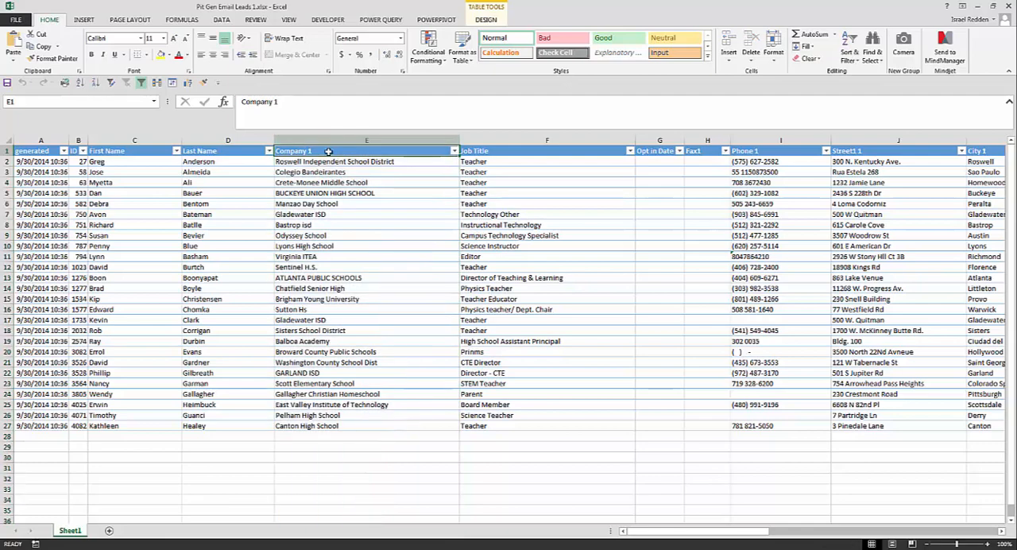
{"action": "left_click_drag", "start_coordinate": [305, 153], "coordinate": [329, 162]}
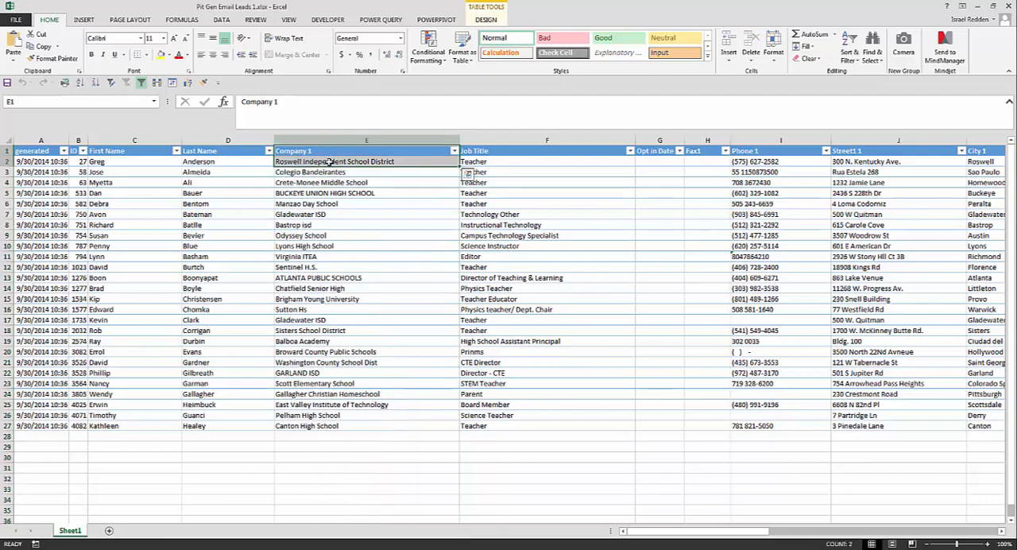
{"action": "left_click_drag", "start_coordinate": [497, 150], "coordinate": [499, 165]}
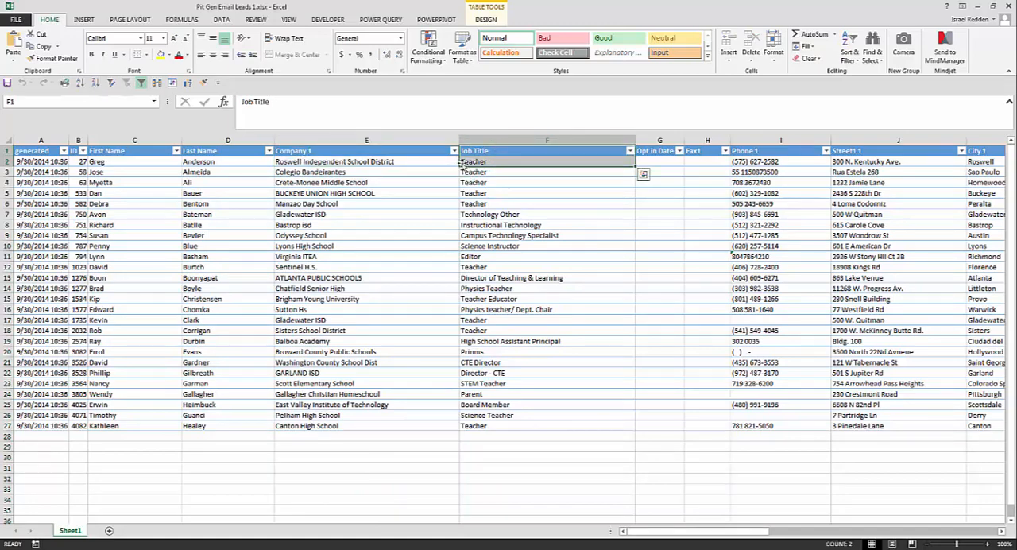
{"action": "left_click", "coordinate": [324, 181]}
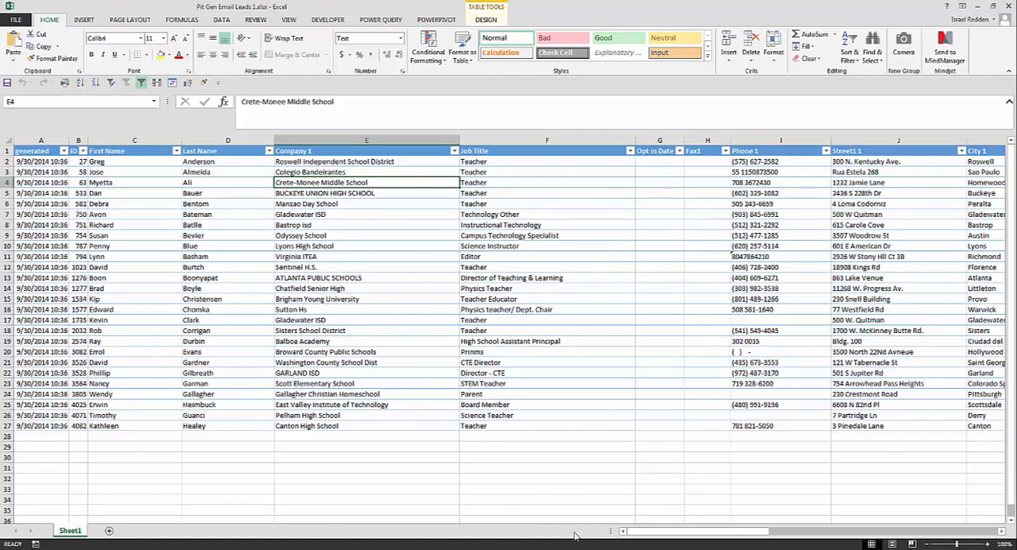
Examine the e-mail addresses in the EmailMain column for all lead rows
{"action": "left_click_drag", "start_coordinate": [666, 532], "coordinate": [906, 525]}
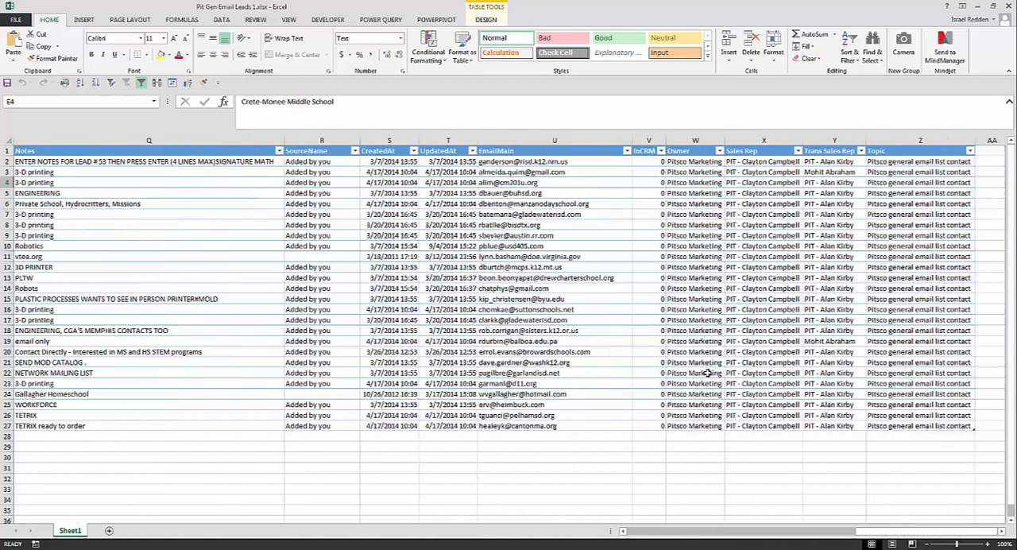
{"action": "left_click_drag", "start_coordinate": [512, 162], "coordinate": [504, 427]}
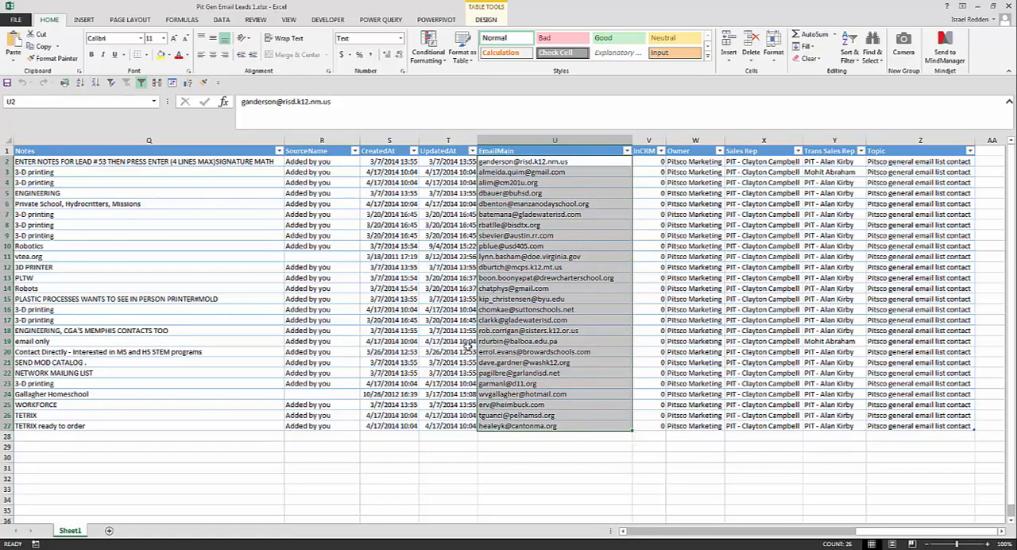
{"action": "left_click", "coordinate": [458, 347]}
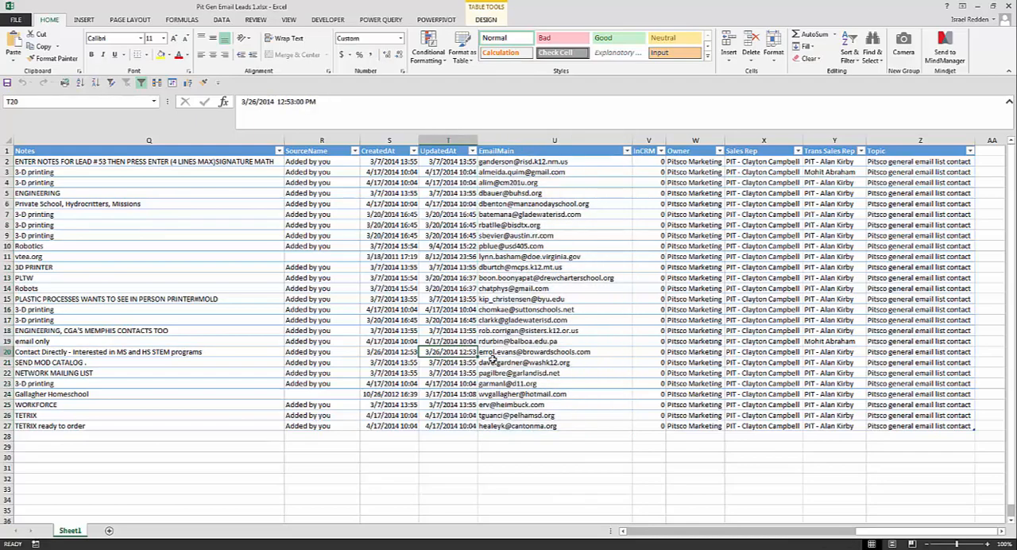
{"action": "scroll", "coordinate": [347, 347], "scroll_direction": "left", "scroll_amount": 6}
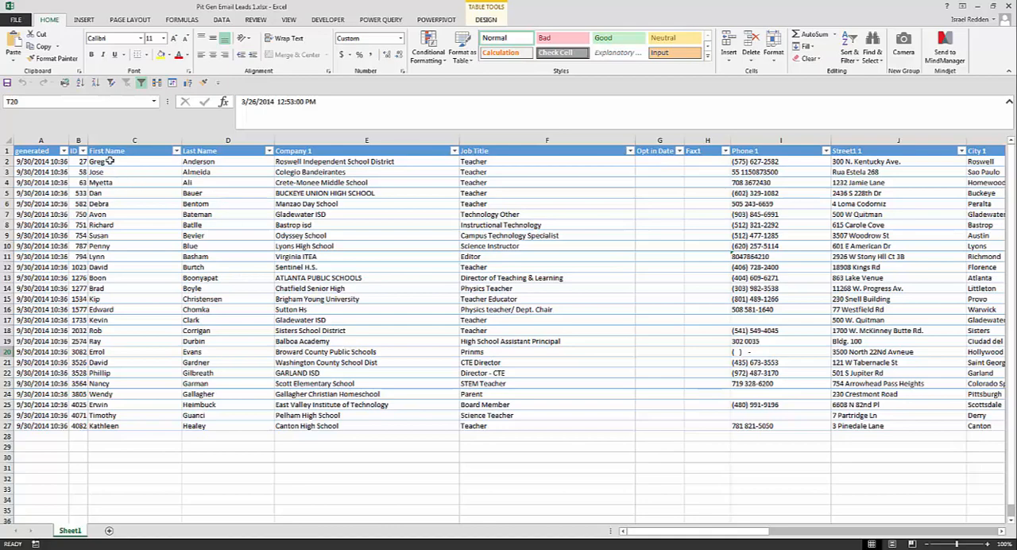
Examine the First Name and Last Name columns across all lead rows
{"action": "mouse_move", "coordinate": [111, 161]}
{"action": "left_mouse_down"}
{"action": "mouse_move", "coordinate": [179, 171]}
{"action": "mouse_move", "coordinate": [200, 162]}
{"action": "mouse_move", "coordinate": [211, 427]}
{"action": "left_mouse_up"}
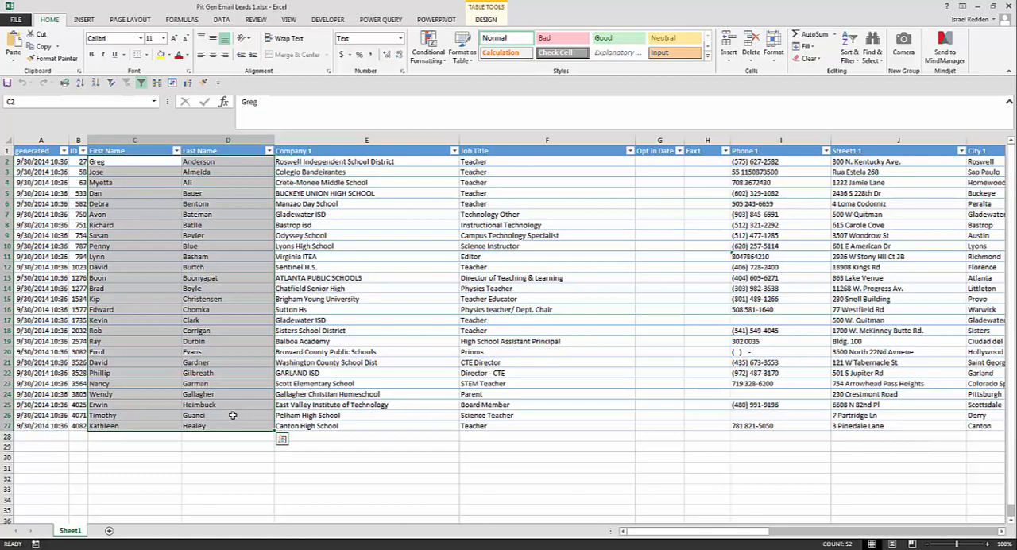
{"action": "left_click", "coordinate": [195, 151]}
{"action": "left_click_drag", "start_coordinate": [196, 151], "coordinate": [205, 423]}
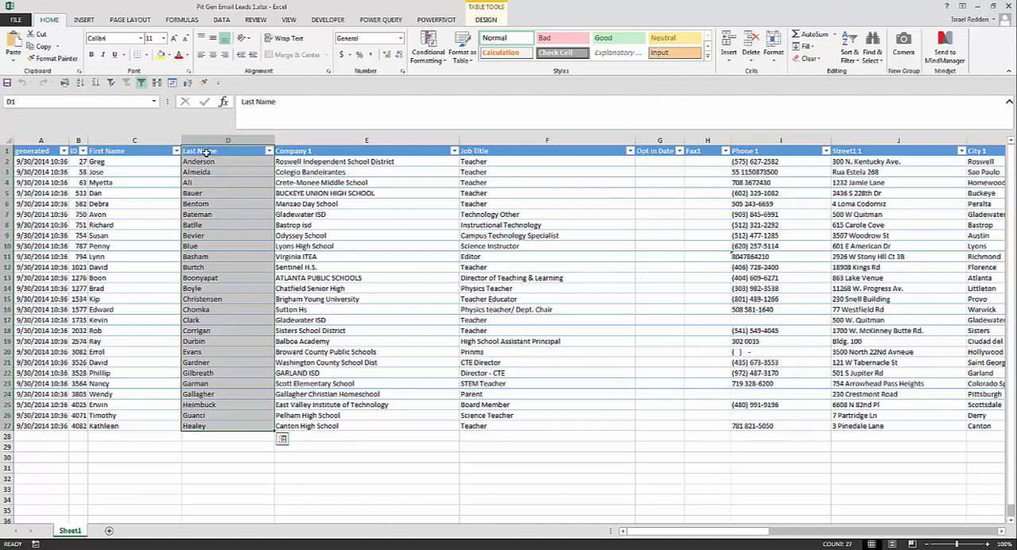
{"action": "left_click_drag", "start_coordinate": [205, 162], "coordinate": [208, 172]}
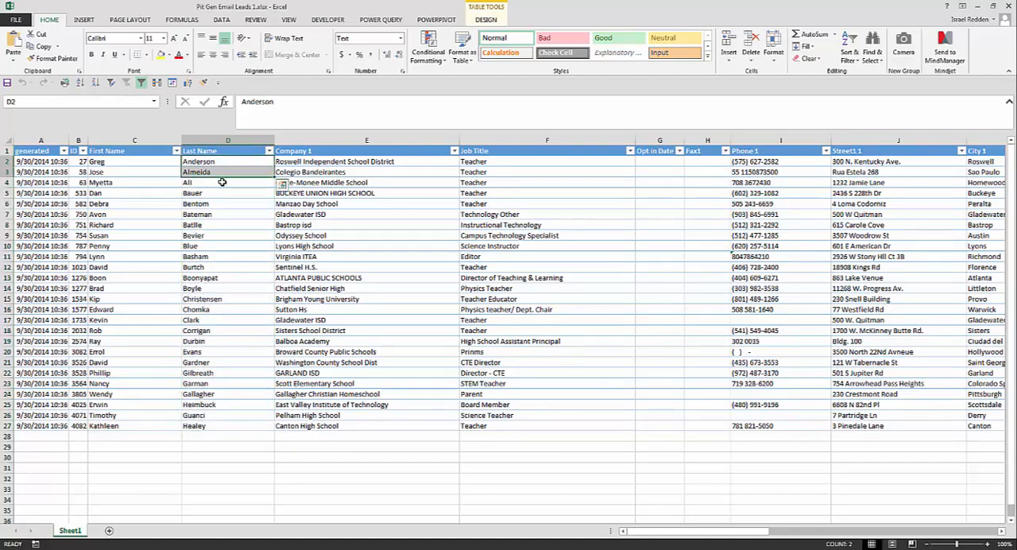
{"action": "left_click", "coordinate": [222, 182]}
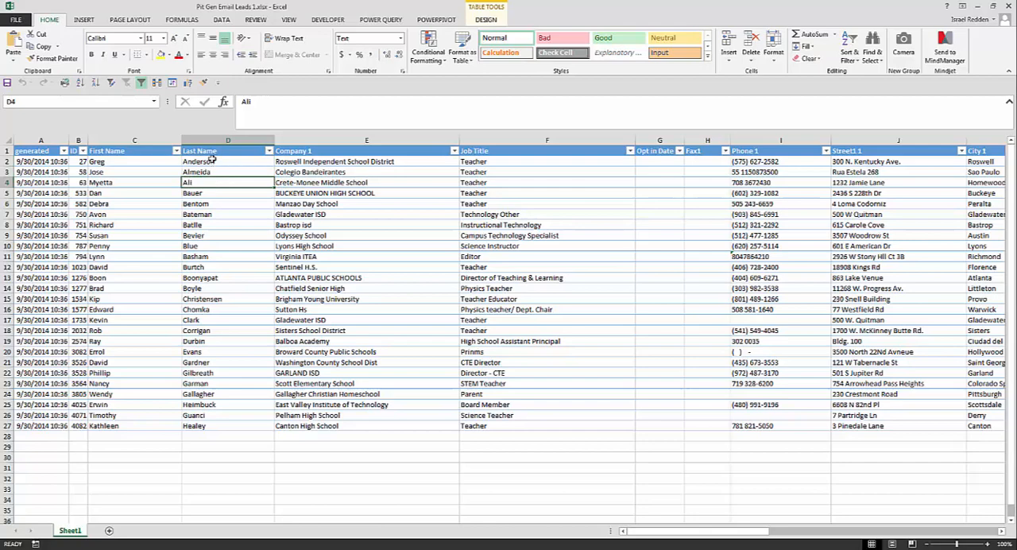
{"action": "left_click", "coordinate": [211, 159]}
{"action": "left_click_drag", "start_coordinate": [211, 159], "coordinate": [266, 417]}
Review the last row's entries in the table's final columns, from EmailMain through Topic
{"action": "scroll", "coordinate": [431, 410], "scroll_direction": "right", "scroll_amount": 15}
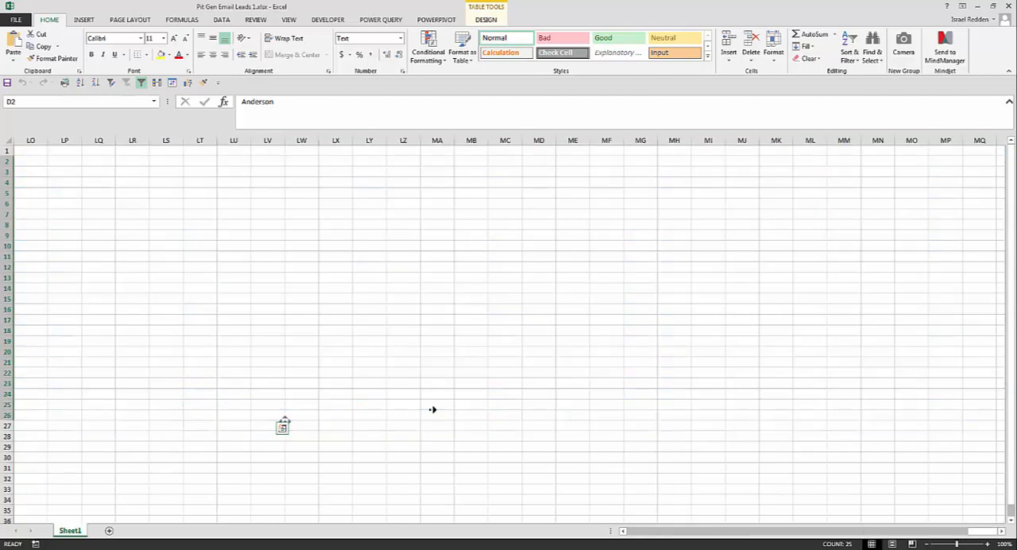
{"action": "left_click", "coordinate": [659, 429]}
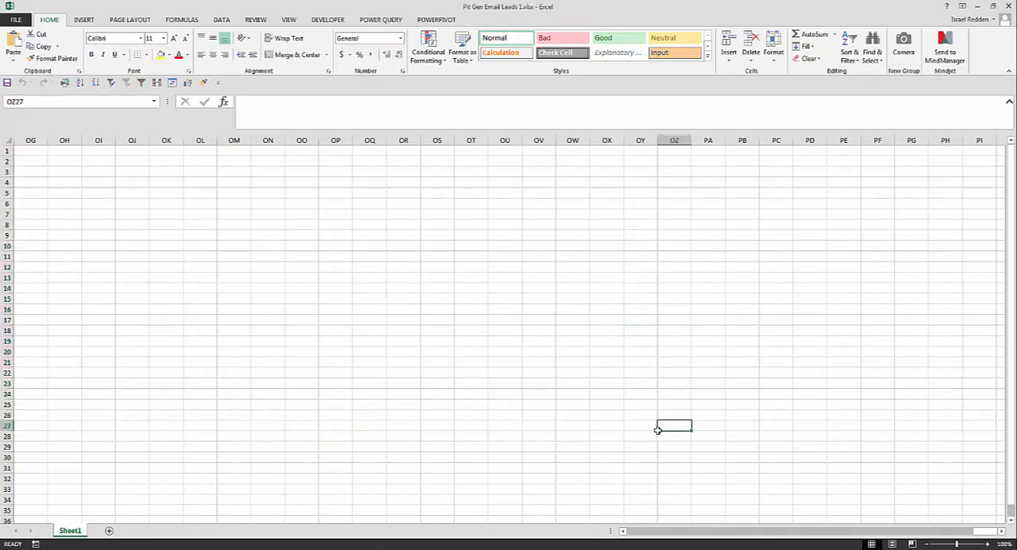
{"action": "key", "text": "ctrl+Left"}
{"action": "key", "text": "Left"}
{"action": "key", "text": "Left"}
{"action": "key", "text": "Left"}
{"action": "key", "text": "Left"}
{"action": "key", "text": "Left"}
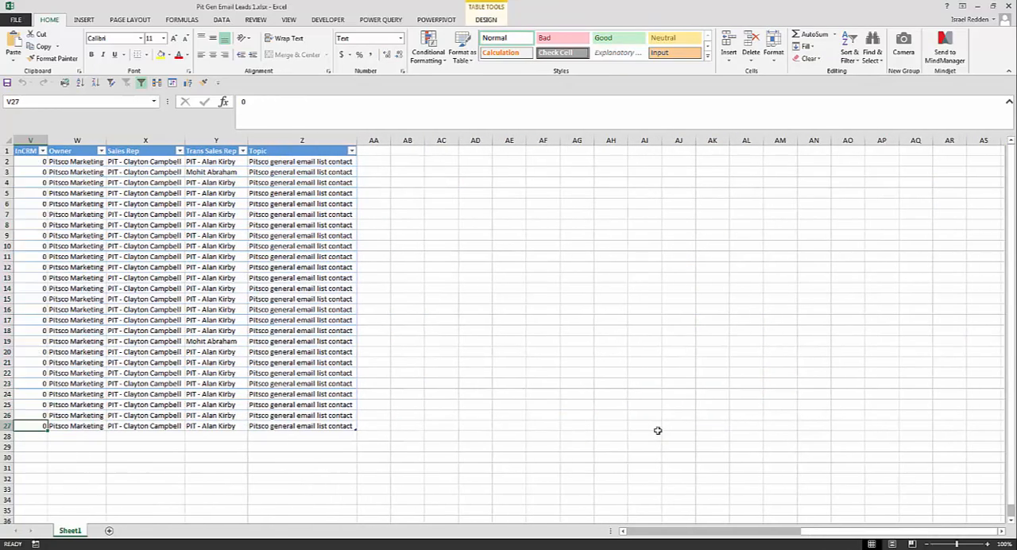
{"action": "key", "text": "Right"}
{"action": "key", "text": "Right"}
{"action": "key", "text": "Right"}
{"action": "key", "text": "Right"}
{"action": "key", "text": "Right"}
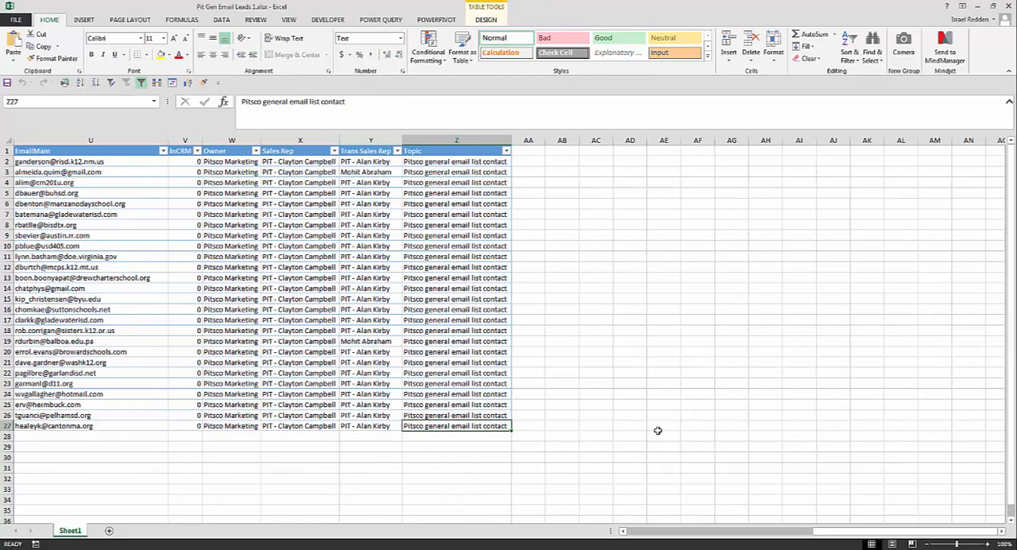
{"action": "key", "text": "Left"}
{"action": "key", "text": "Left"}
{"action": "key", "text": "Left"}
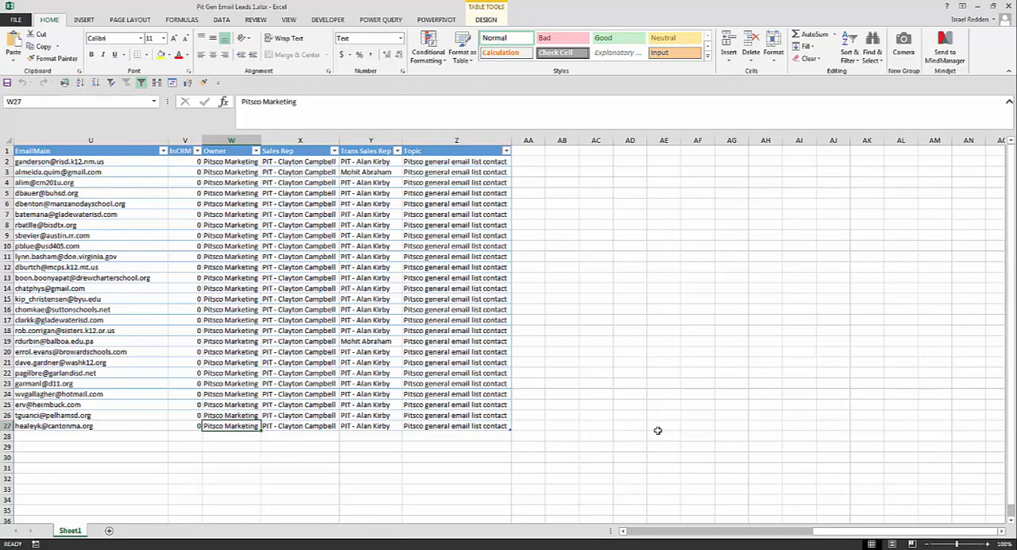
{"action": "key", "text": "Left"}
{"action": "key", "text": "Left"}
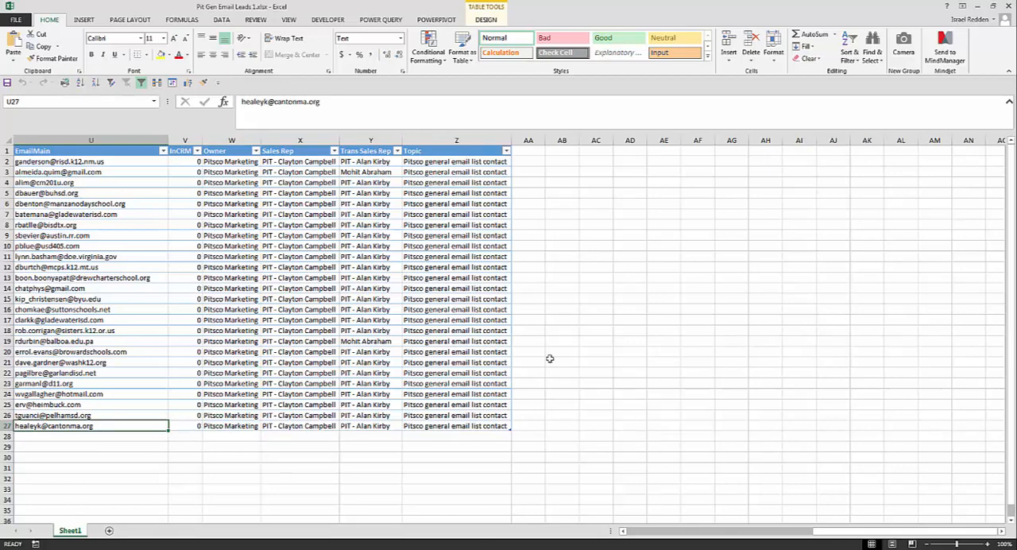
Examine the Sales Rep assignments for all lead rows
{"action": "scroll", "coordinate": [440, 369], "scroll_direction": "left", "scroll_amount": 2}
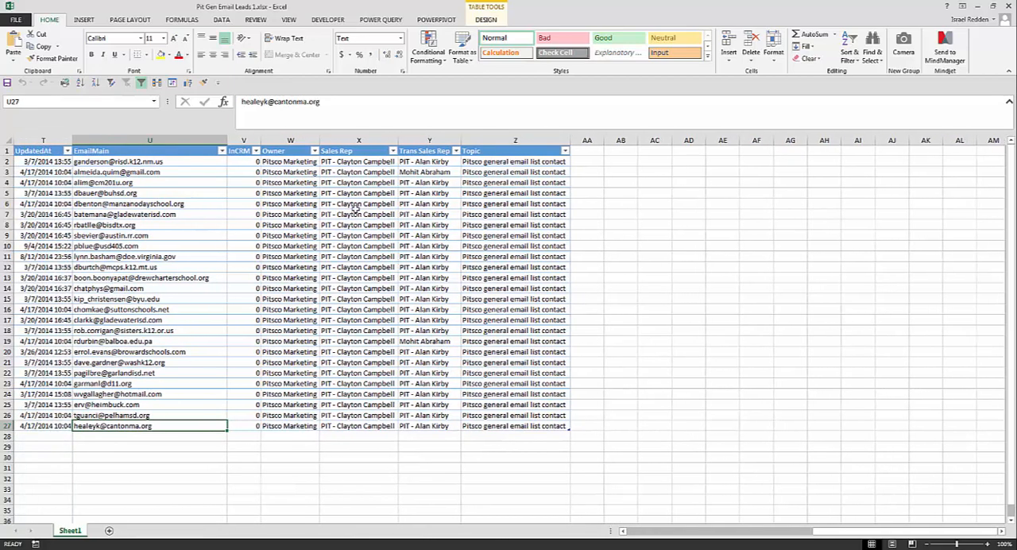
{"action": "left_click_drag", "start_coordinate": [341, 162], "coordinate": [346, 426]}
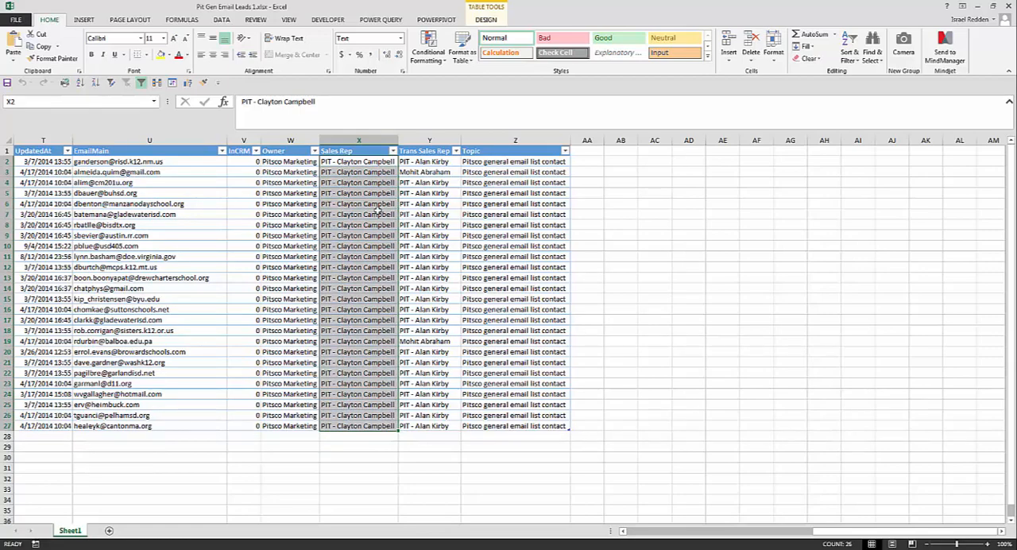
{"action": "left_click_drag", "start_coordinate": [358, 162], "coordinate": [362, 427]}
{"action": "left_click", "coordinate": [355, 427]}
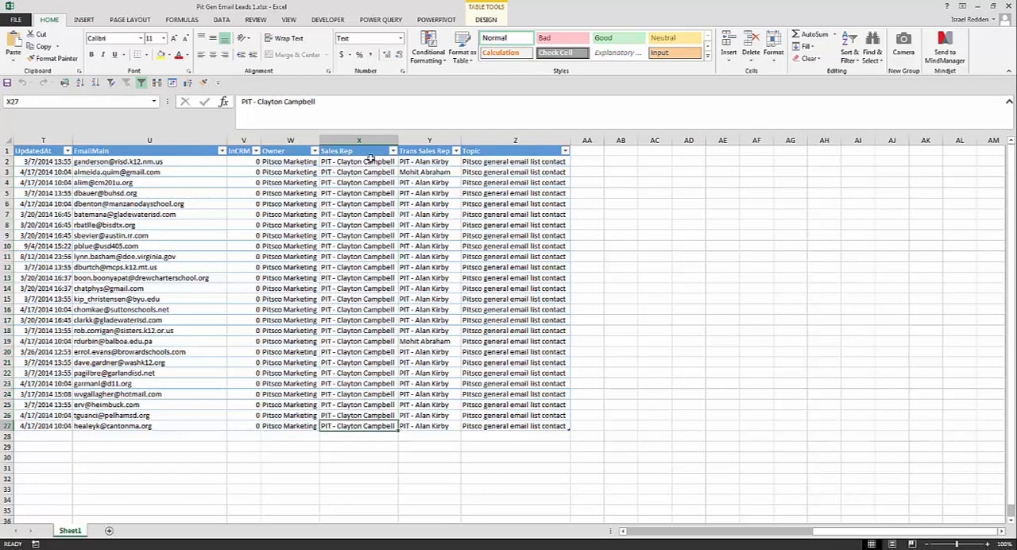
Fill the first Sales Rep entry down the whole Sales Rep column, and undo the fill
{"action": "left_click", "coordinate": [371, 161]}
{"action": "left_click", "coordinate": [400, 163]}
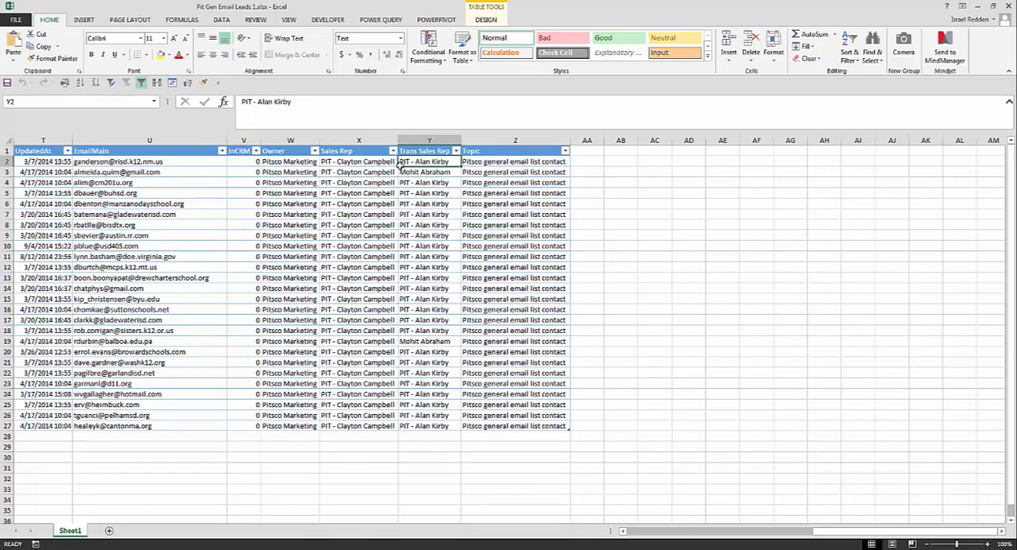
{"action": "left_click", "coordinate": [395, 161]}
{"action": "mouse_move", "coordinate": [395, 166]}
{"action": "left_mouse_down"}
{"action": "mouse_move", "coordinate": [397, 411]}
{"action": "mouse_move", "coordinate": [404, 156]}
{"action": "mouse_move", "coordinate": [398, 166]}
{"action": "left_mouse_up"}
{"action": "double_click", "coordinate": [399, 166]}
{"action": "left_click", "coordinate": [385, 296]}
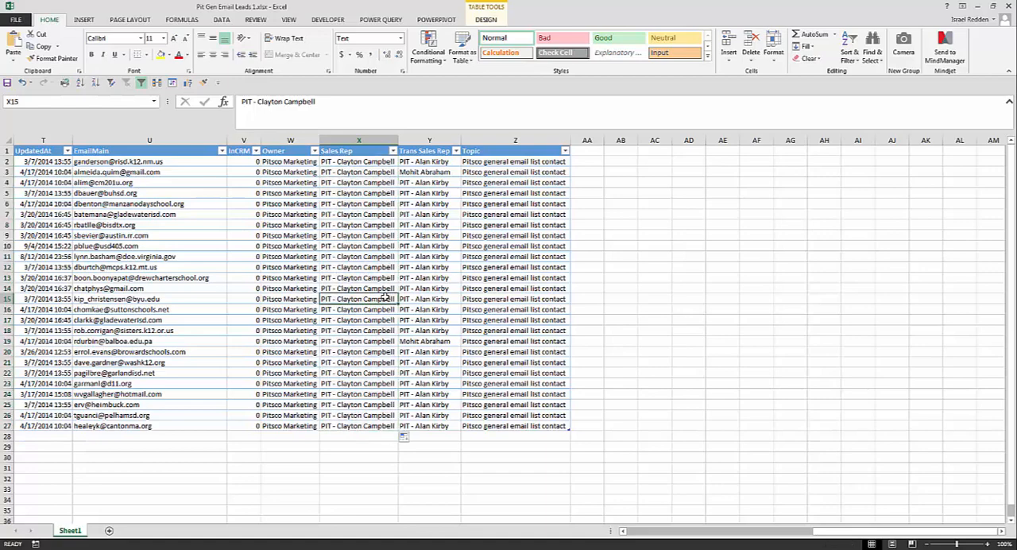
{"action": "left_click", "coordinate": [525, 395]}
{"action": "key", "text": "ctrl+z"}
{"action": "key", "text": "ctrl+z"}
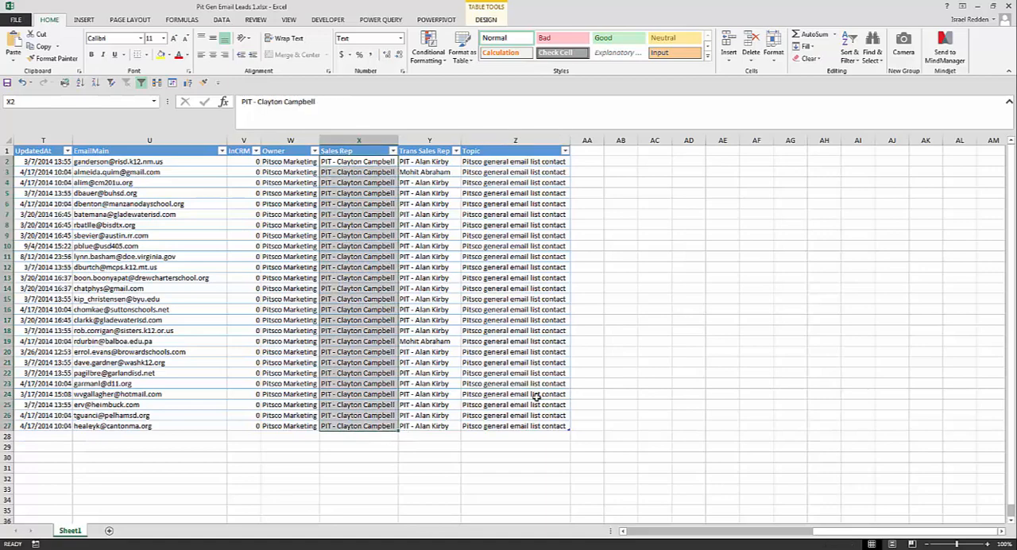
Examine the Trans Sales Rep assignments for all lead rows
{"action": "left_click", "coordinate": [460, 317]}
{"action": "scroll", "coordinate": [510, 341], "scroll_direction": "left", "scroll_amount": 1}
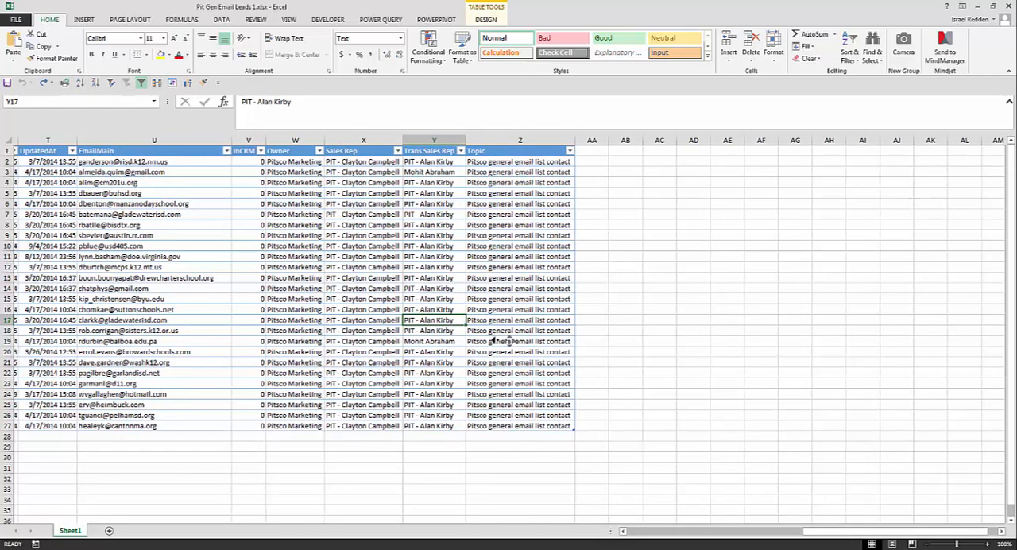
{"action": "scroll", "coordinate": [513, 341], "scroll_direction": "left", "scroll_amount": 2}
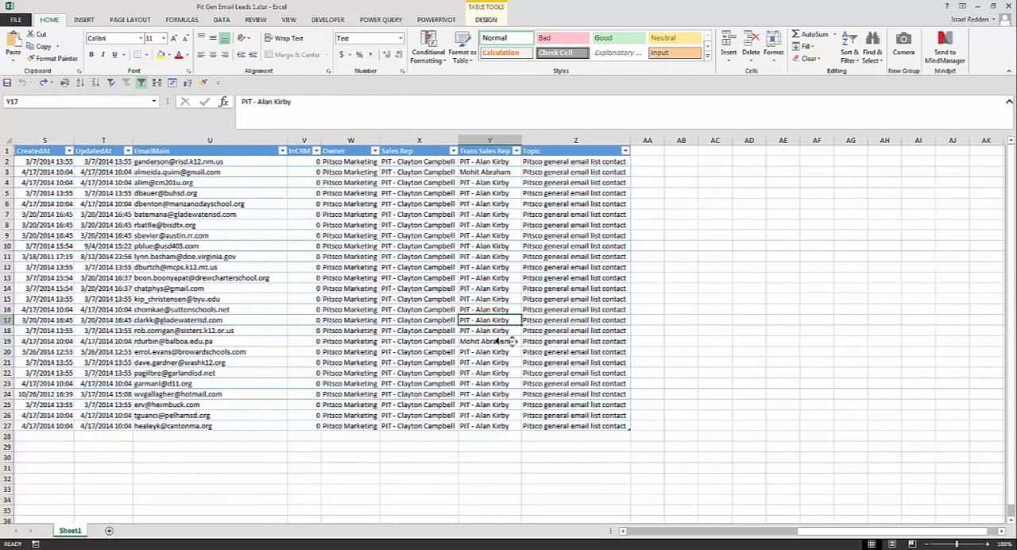
{"action": "scroll", "coordinate": [509, 341], "scroll_direction": "left", "scroll_amount": 2}
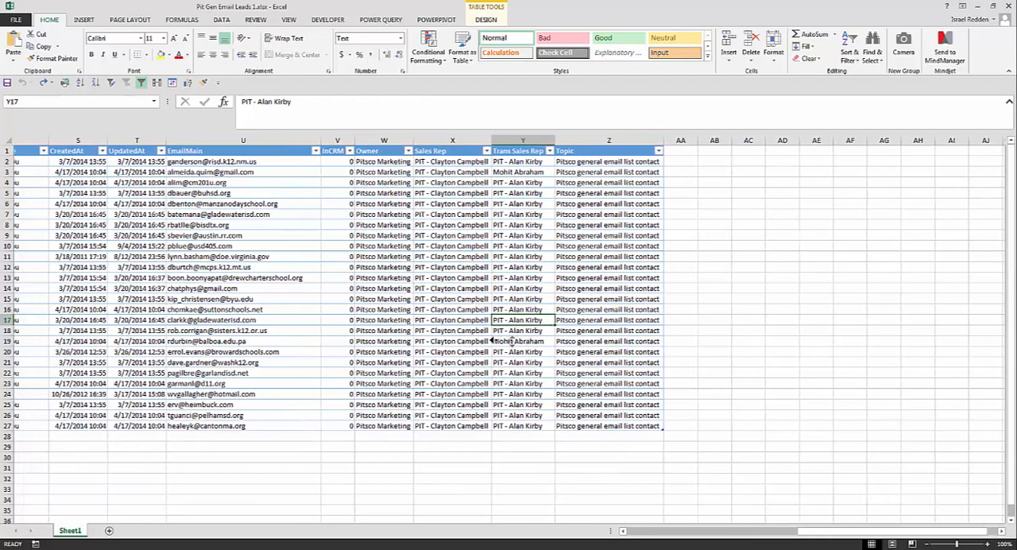
{"action": "scroll", "coordinate": [510, 341], "scroll_direction": "left", "scroll_amount": 2}
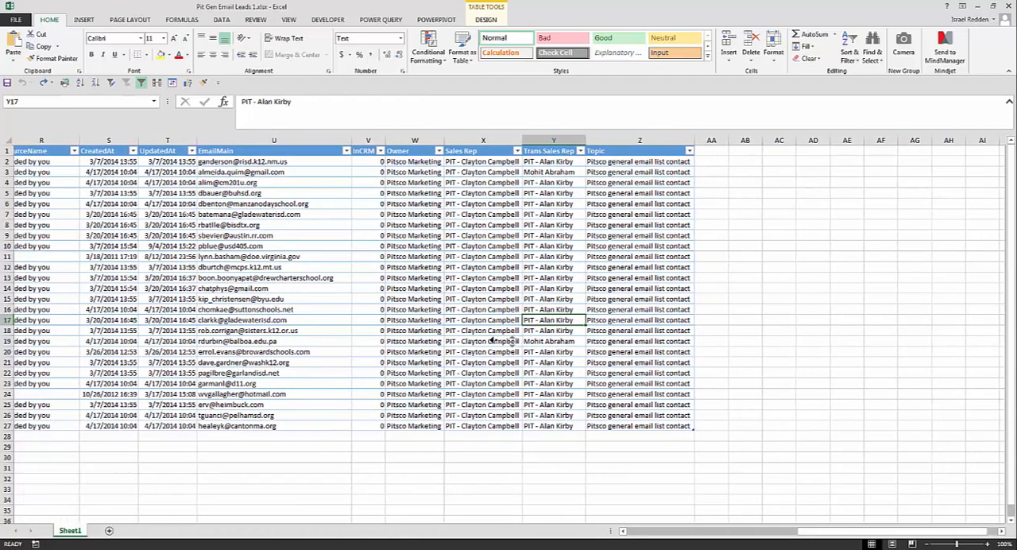
{"action": "left_click", "coordinate": [559, 141]}
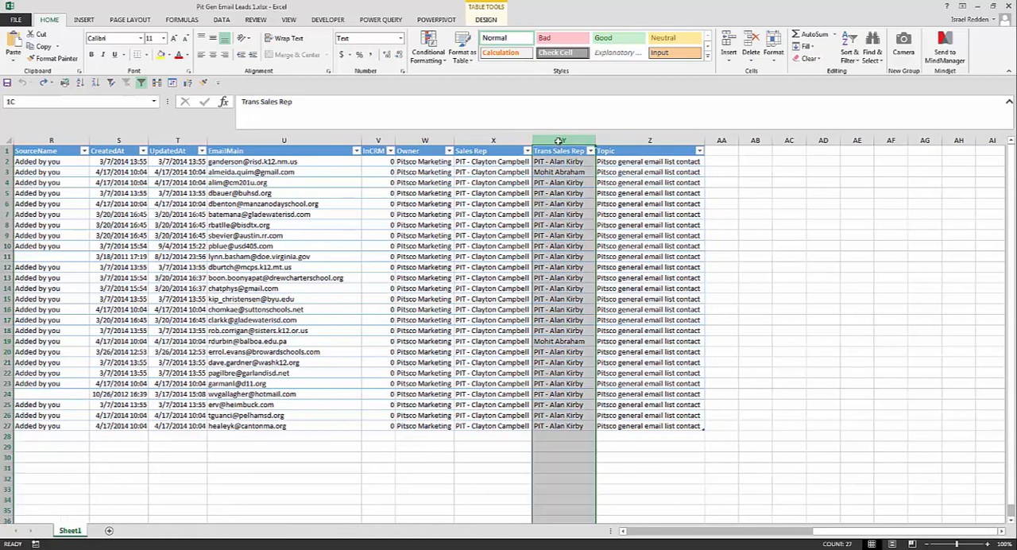
{"action": "left_click", "coordinate": [560, 236]}
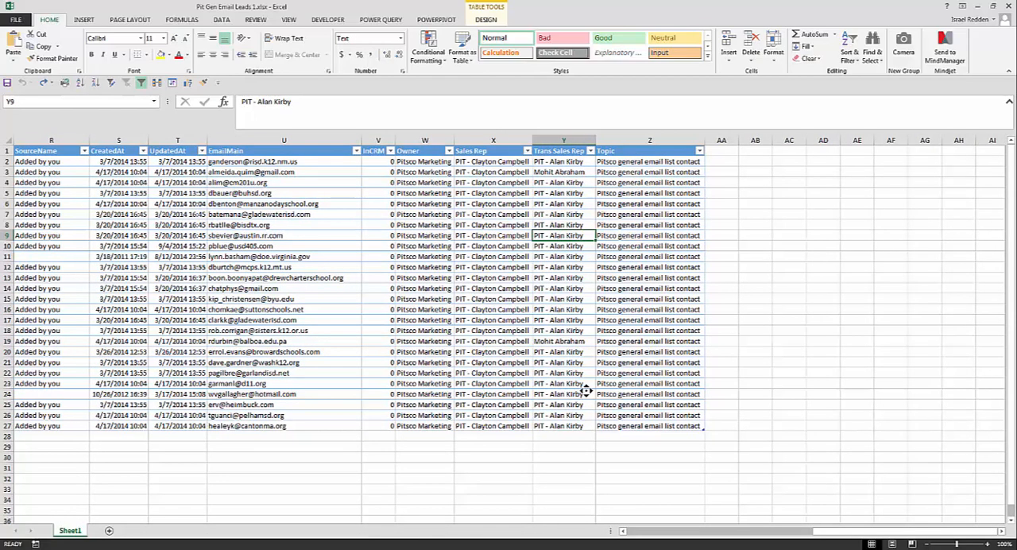
{"action": "scroll", "coordinate": [586, 389], "scroll_direction": "left", "scroll_amount": 2}
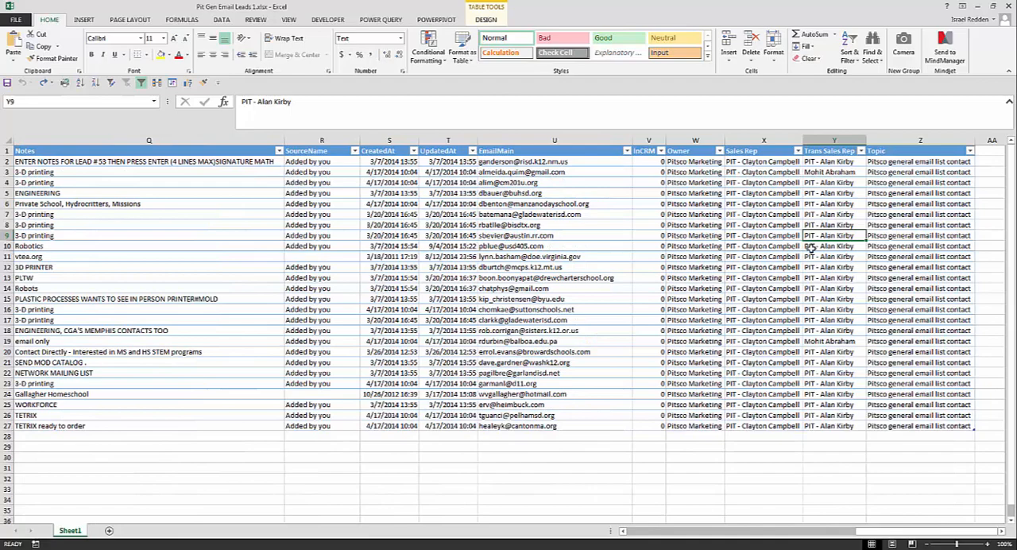
{"action": "scroll", "coordinate": [810, 246], "scroll_direction": "right", "scroll_amount": 3}
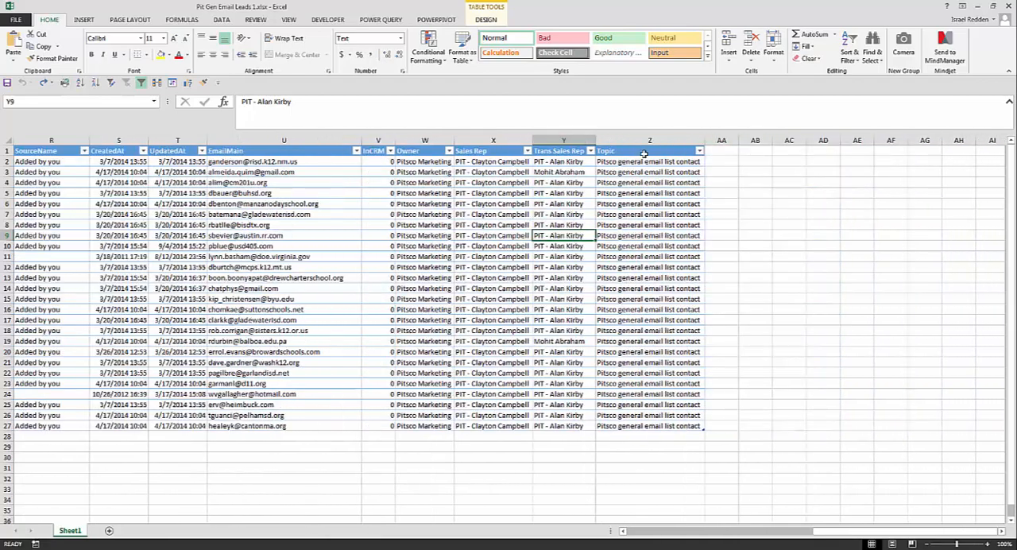
Examine the Topic entries from the header down to the last lead row
{"action": "left_click_drag", "start_coordinate": [640, 153], "coordinate": [620, 425]}
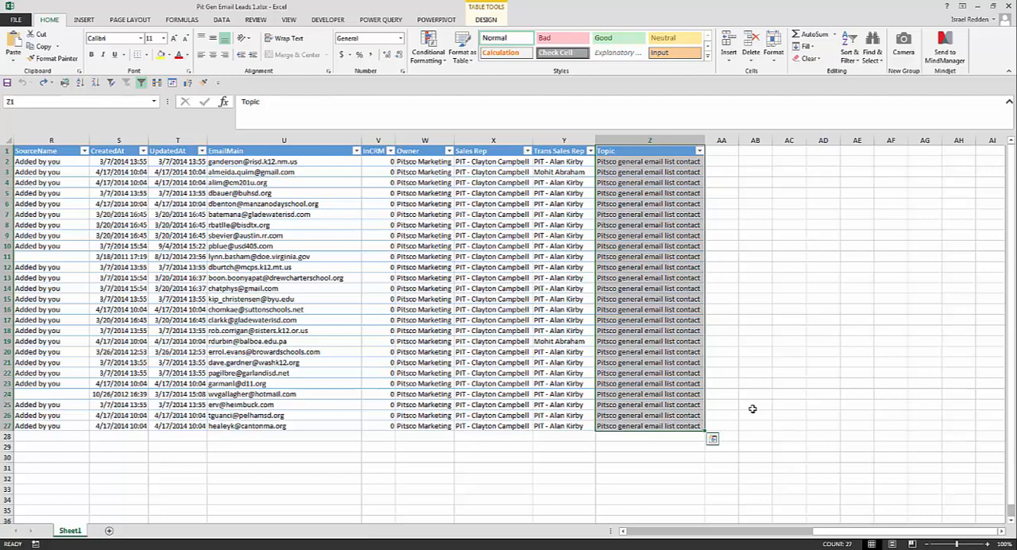
{"action": "left_click", "coordinate": [648, 214]}
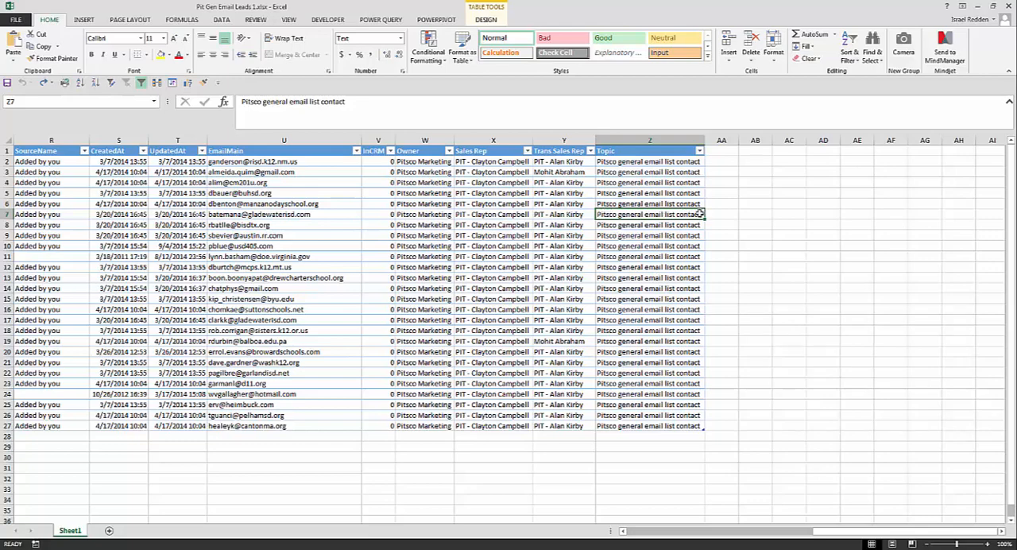
{"action": "left_click_drag", "start_coordinate": [700, 214], "coordinate": [721, 215]}
{"action": "left_click", "coordinate": [641, 216]}
{"action": "scroll", "coordinate": [522, 354], "scroll_direction": "left", "scroll_amount": 6}
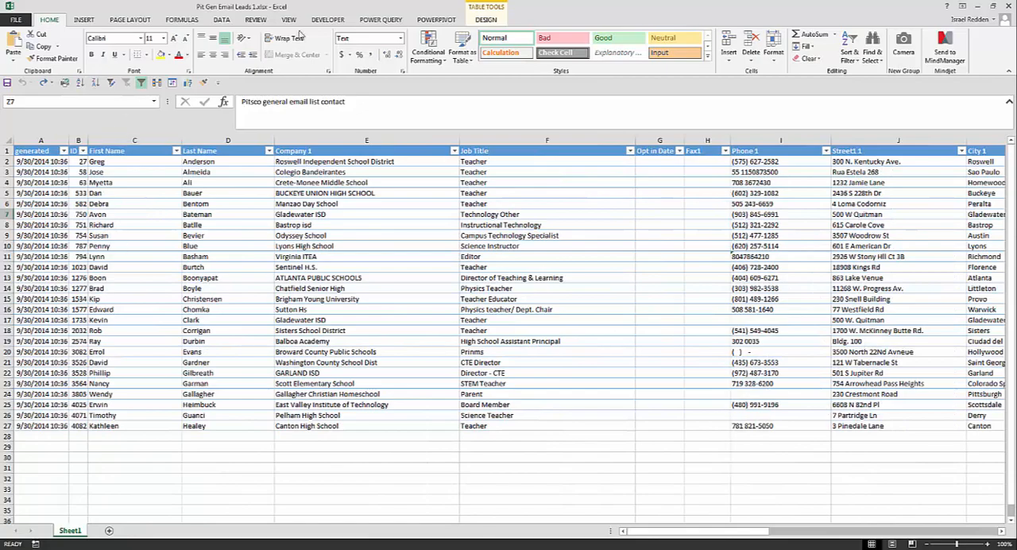
{"action": "left_click_drag", "start_coordinate": [318, 5], "coordinate": [548, 165]}
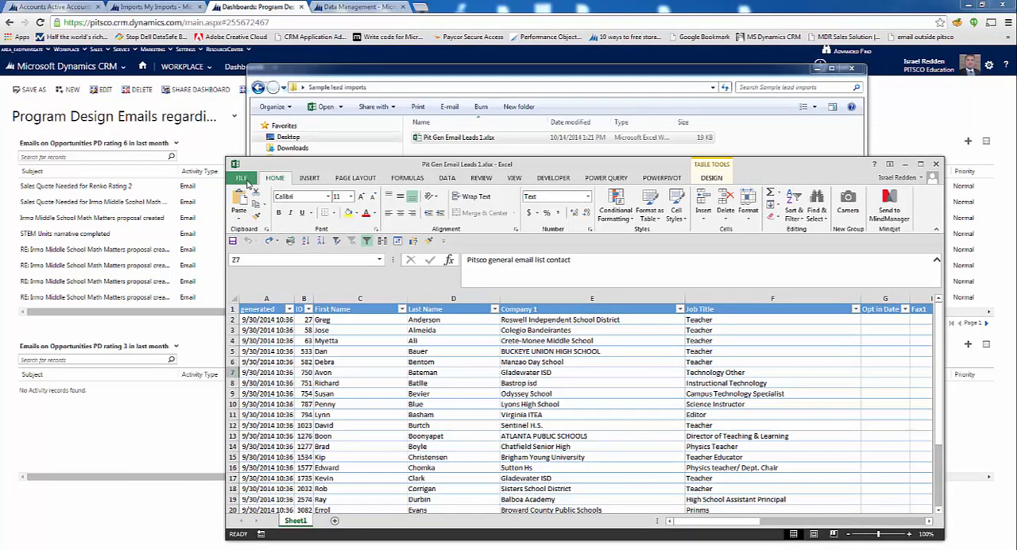
{"action": "left_click", "coordinate": [242, 178]}
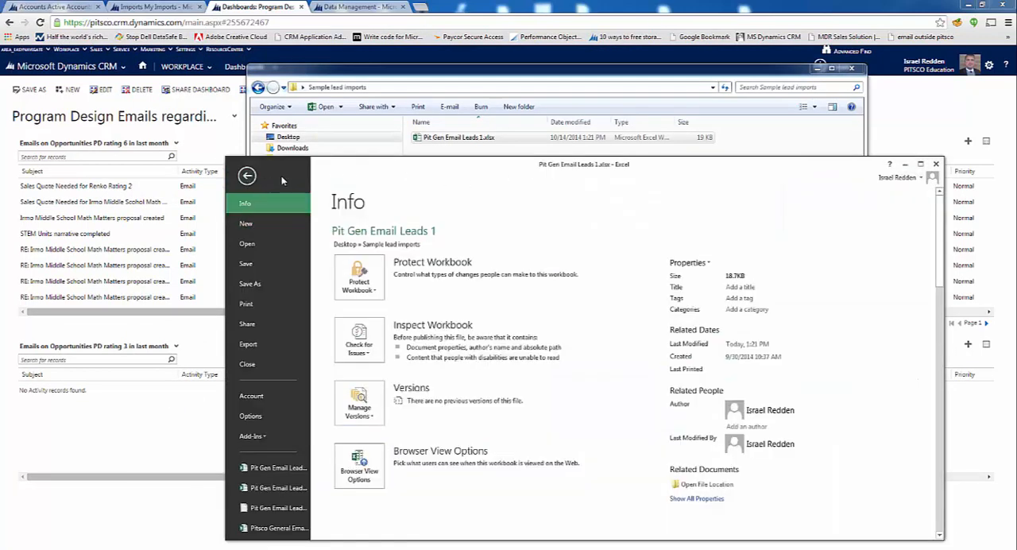
{"action": "left_click", "coordinate": [248, 177]}
{"action": "left_click_drag", "start_coordinate": [549, 166], "coordinate": [556, 2]}
Review the lead columns from First Name through Source, including individual Source entries
{"action": "scroll", "coordinate": [597, 297], "scroll_direction": "right", "scroll_amount": 3}
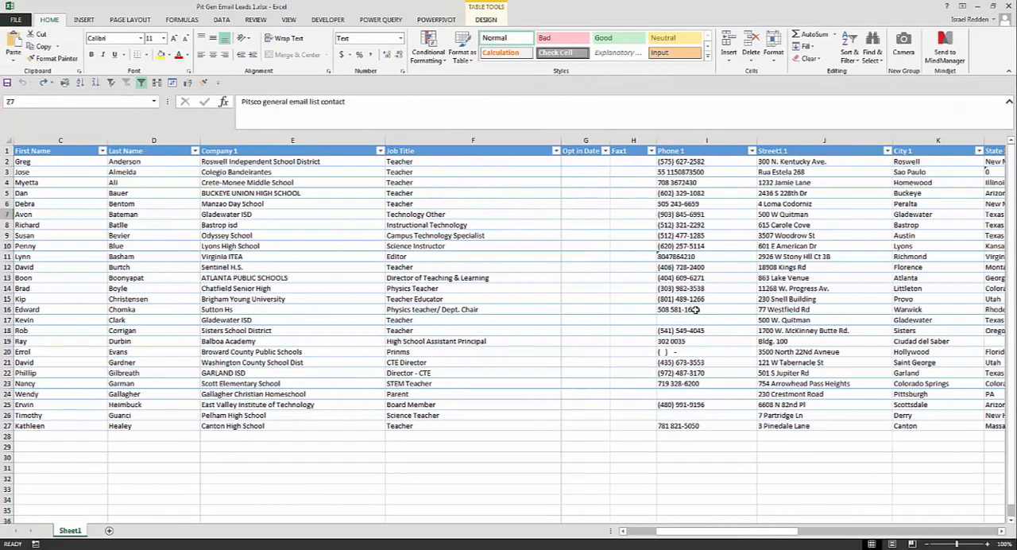
{"action": "scroll", "coordinate": [705, 314], "scroll_direction": "right", "scroll_amount": 2}
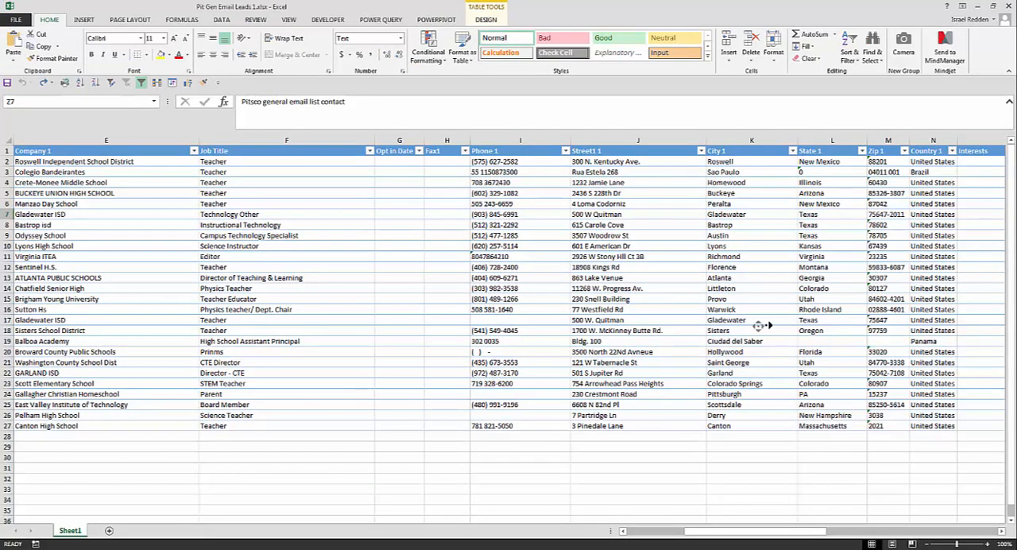
{"action": "scroll", "coordinate": [768, 321], "scroll_direction": "right", "scroll_amount": 1}
{"action": "scroll", "coordinate": [745, 322], "scroll_direction": "right", "scroll_amount": 3}
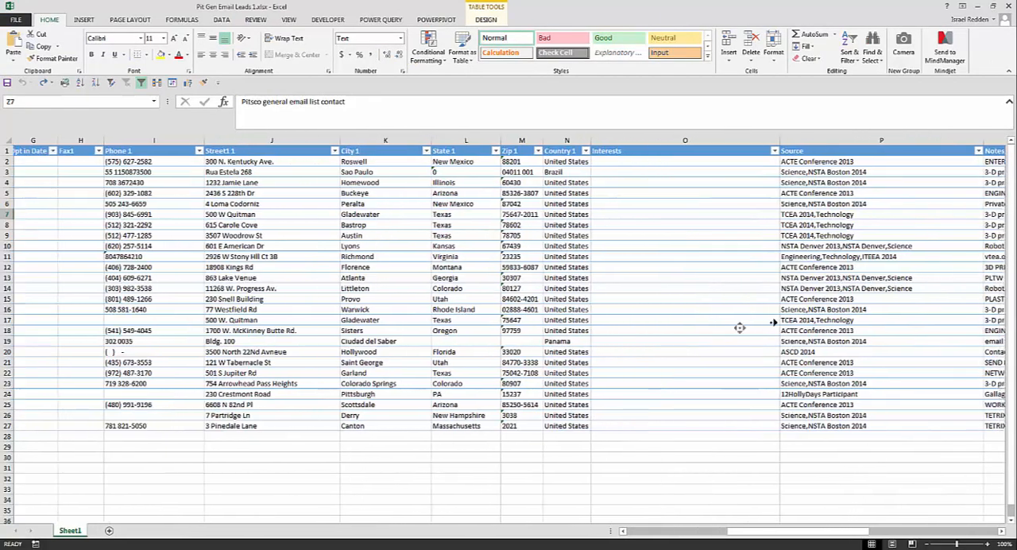
{"action": "left_click_drag", "start_coordinate": [771, 236], "coordinate": [791, 175]}
{"action": "left_click", "coordinate": [789, 340]}
{"action": "scroll", "coordinate": [795, 366], "scroll_direction": "left", "scroll_amount": 6}
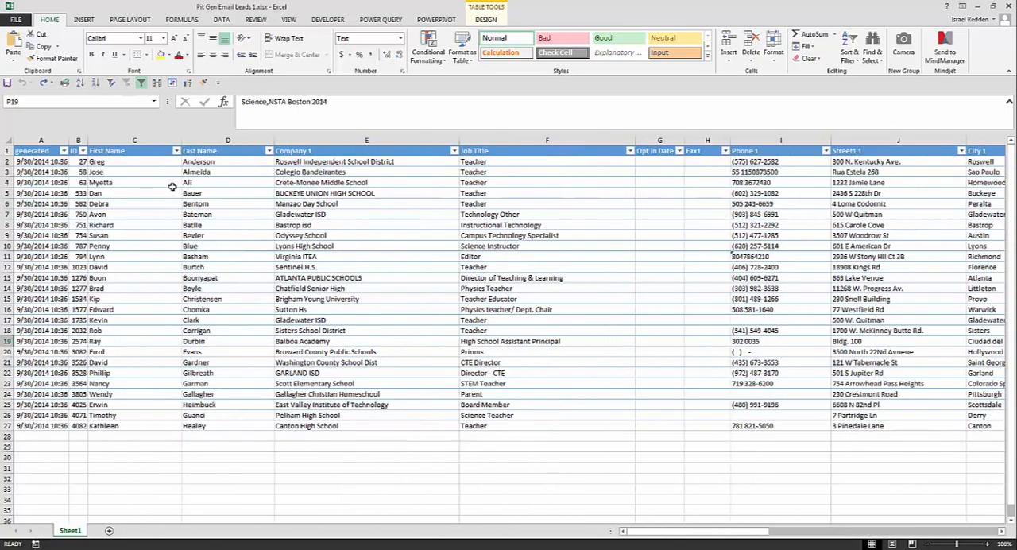
Save the workbook as Text (Tab delimited) under the name Pit Gen Email Leads 1.txt in the Sample lead imports folder
{"action": "left_click", "coordinate": [7, 19]}
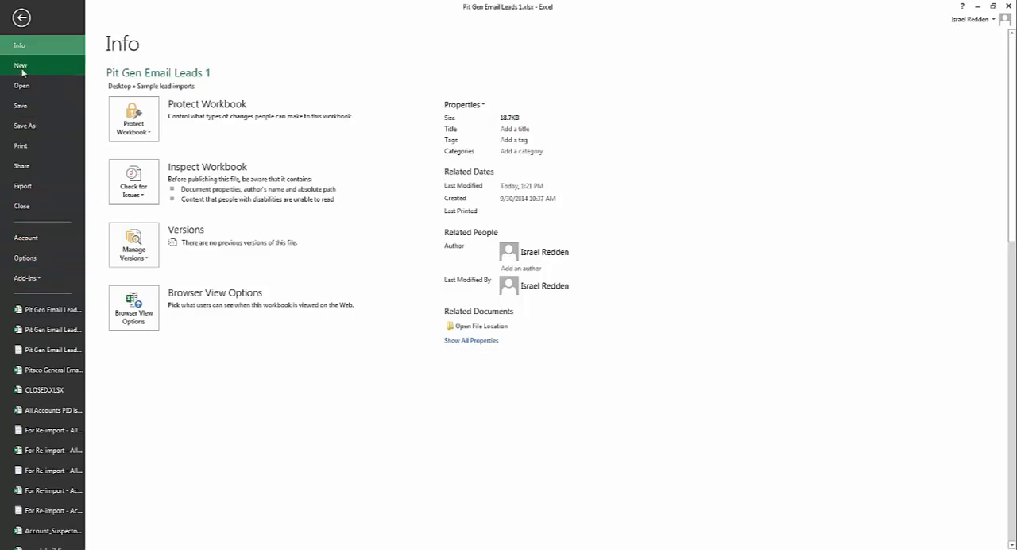
{"action": "left_click", "coordinate": [34, 127]}
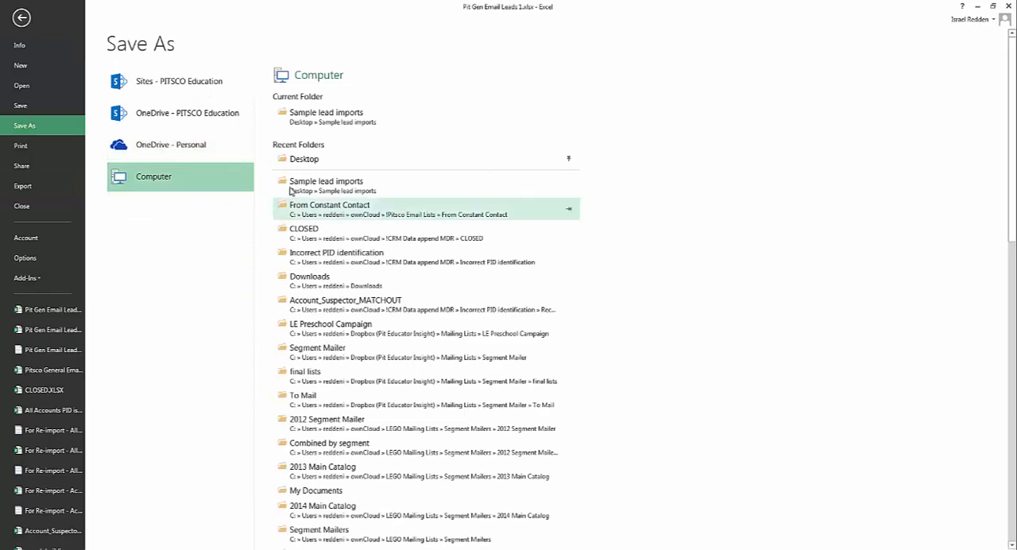
{"action": "left_click", "coordinate": [331, 124]}
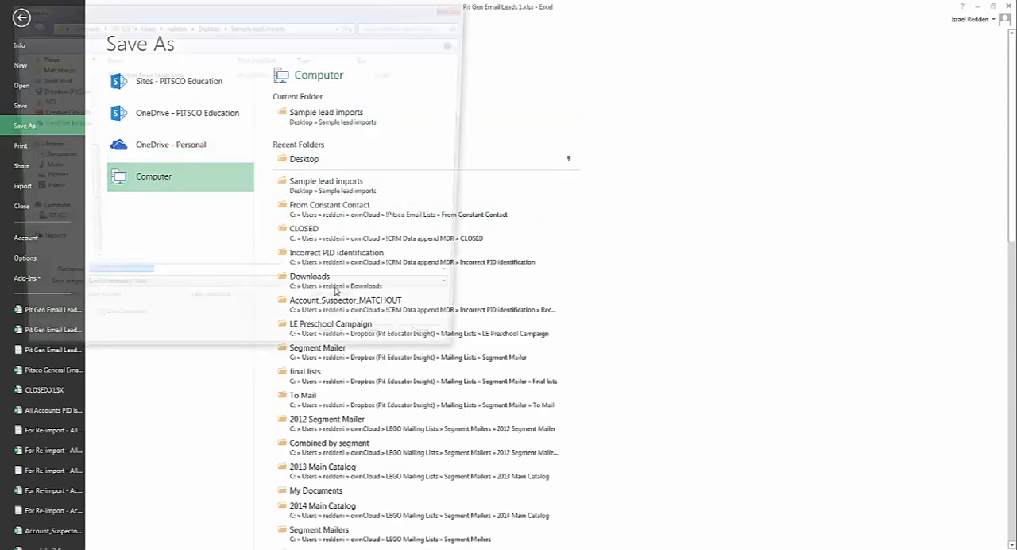
{"action": "left_click", "coordinate": [310, 296]}
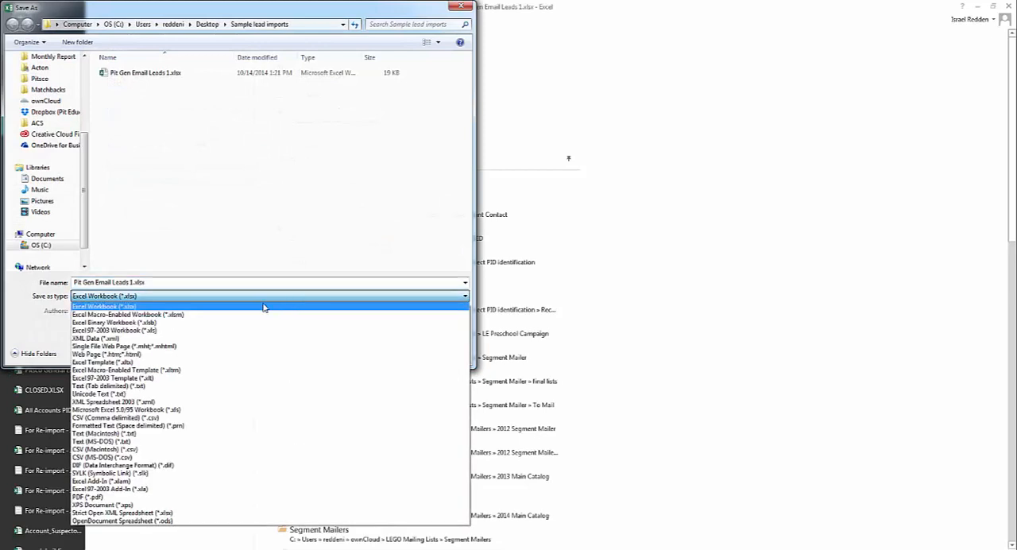
{"action": "left_click", "coordinate": [212, 386]}
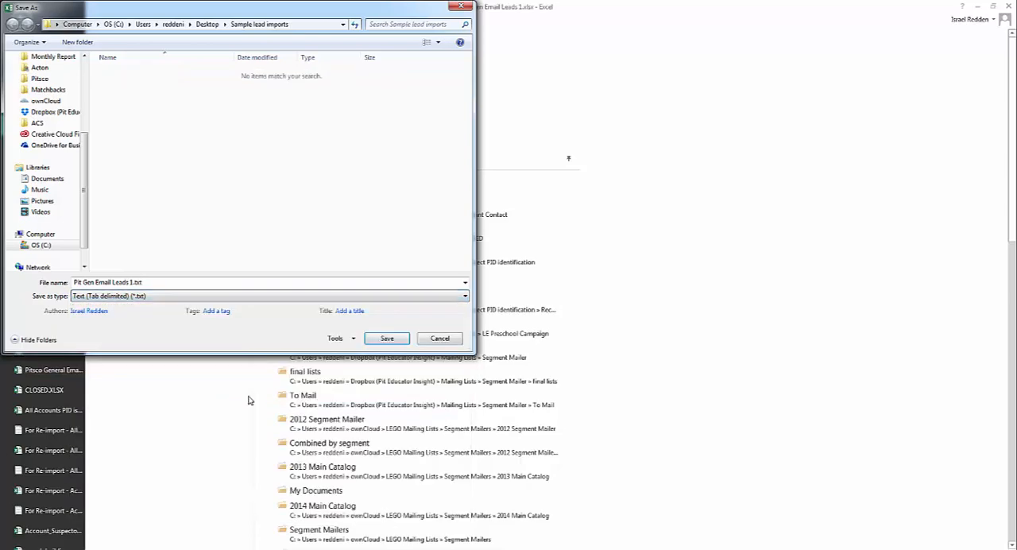
{"action": "left_click", "coordinate": [388, 339]}
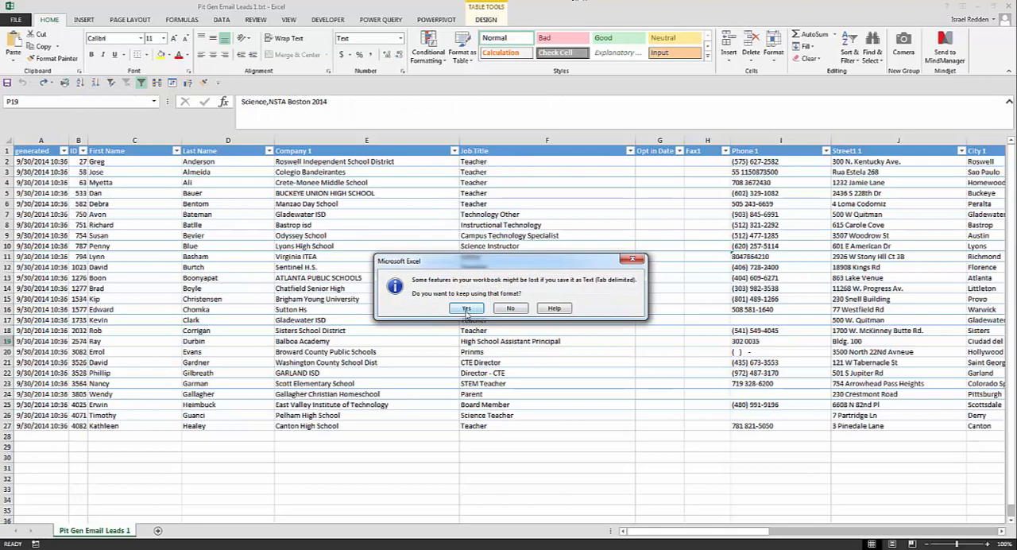
{"action": "left_click", "coordinate": [466, 308]}
Close the lead file without saving any further changes
{"action": "scroll", "coordinate": [920, 127], "scroll_direction": "down", "scroll_amount": 1}
{"action": "left_click", "coordinate": [1006, 7]}
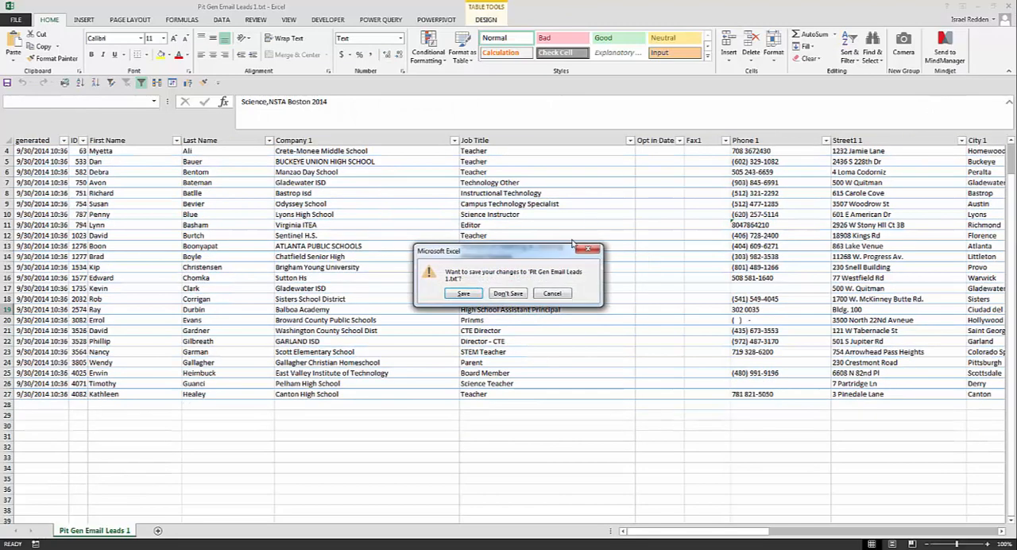
{"action": "left_click", "coordinate": [509, 294]}
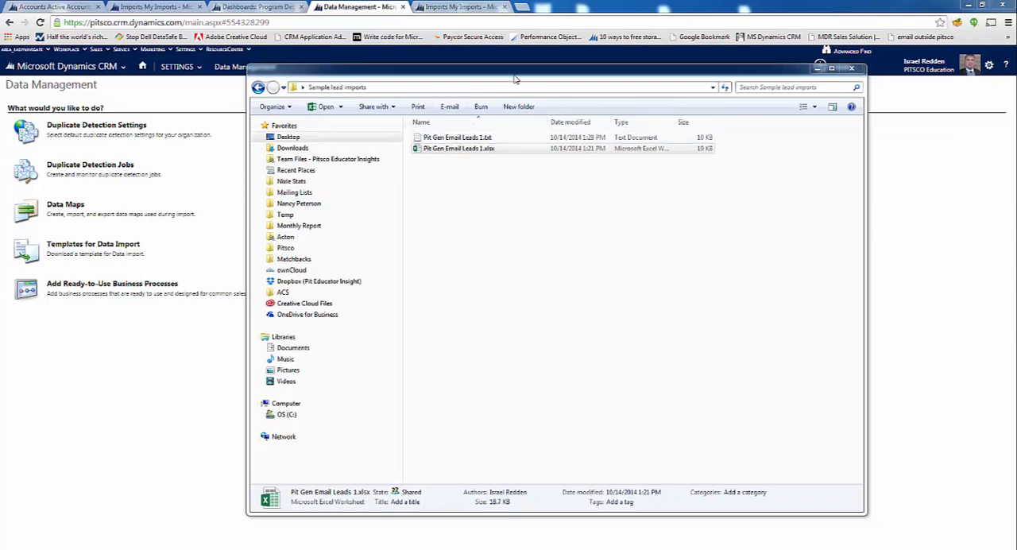
Switch to Microsoft Dynamics CRM's dashboard page and go to the Imports list within Data Management
{"action": "left_click", "coordinate": [254, 7]}
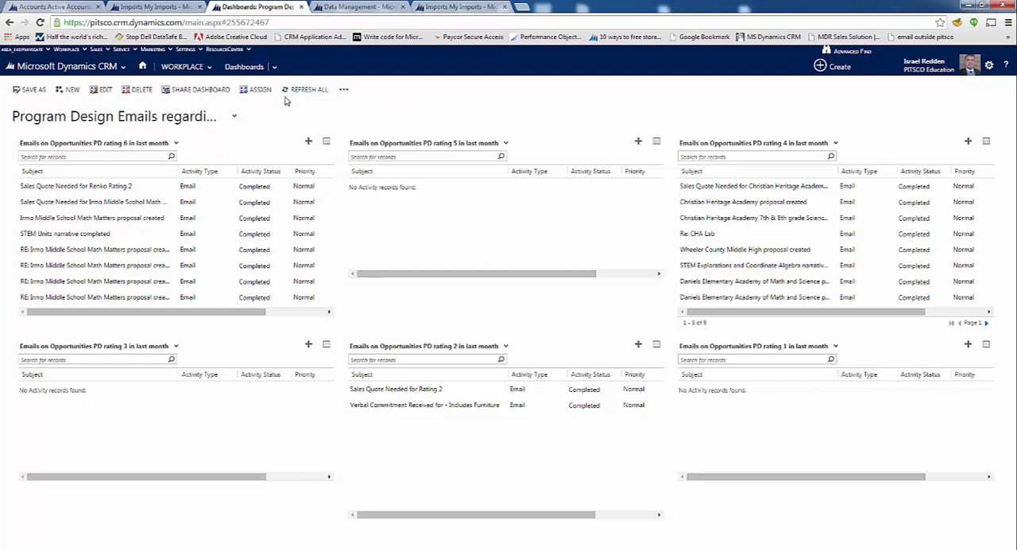
{"action": "mouse_move", "coordinate": [186, 49]}
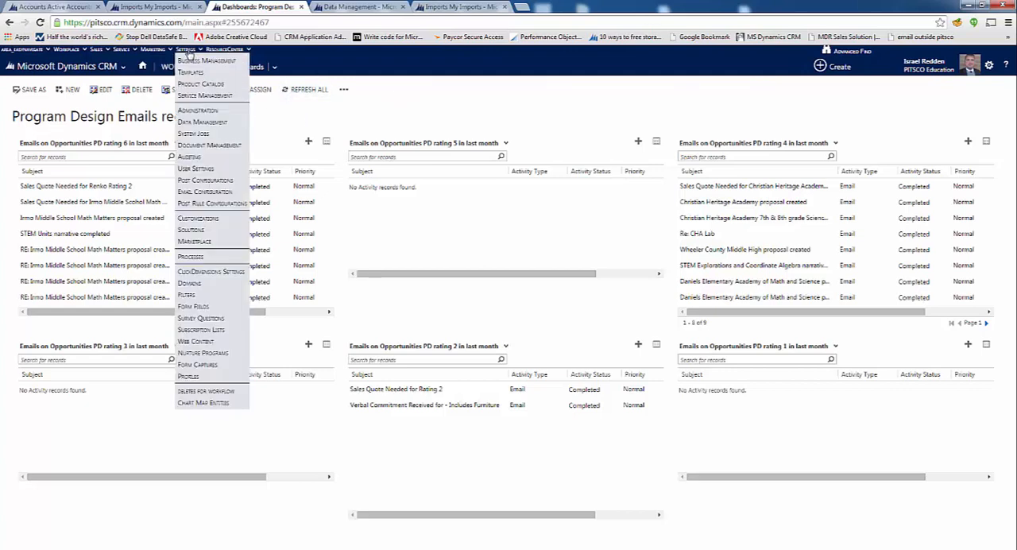
{"action": "left_click", "coordinate": [200, 123]}
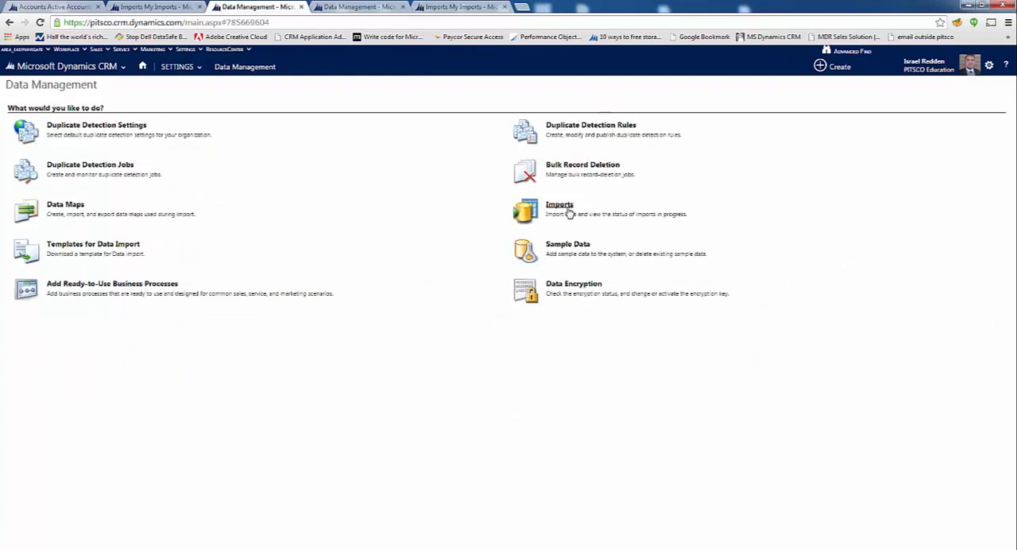
{"action": "left_click", "coordinate": [569, 213]}
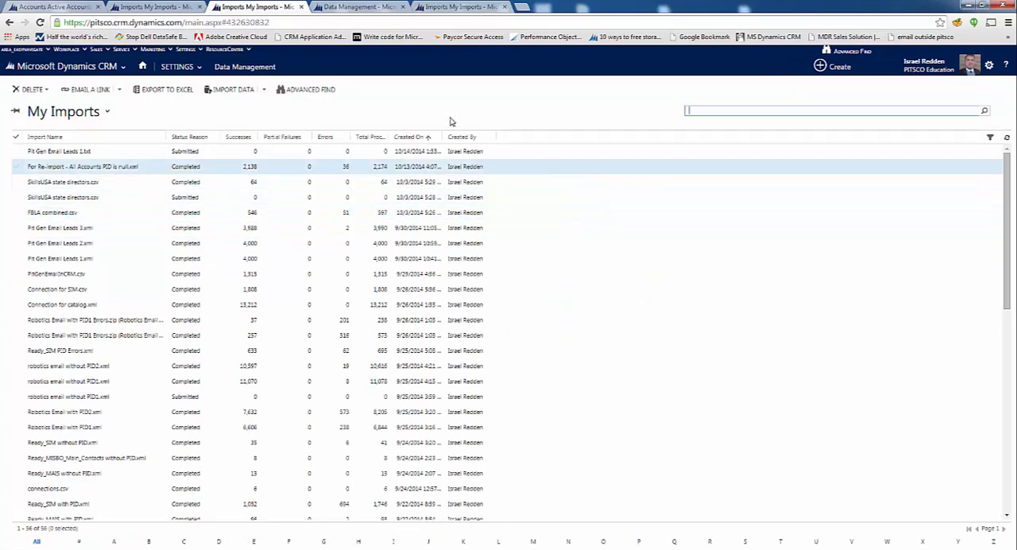
{"action": "left_click", "coordinate": [54, 8]}
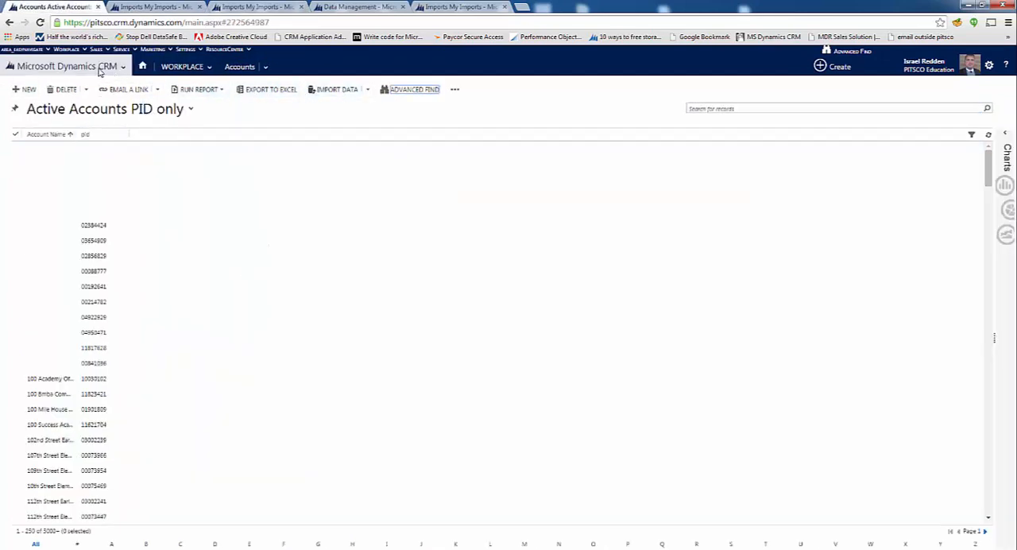
{"action": "left_click", "coordinate": [183, 66]}
{"action": "left_click", "coordinate": [160, 252]}
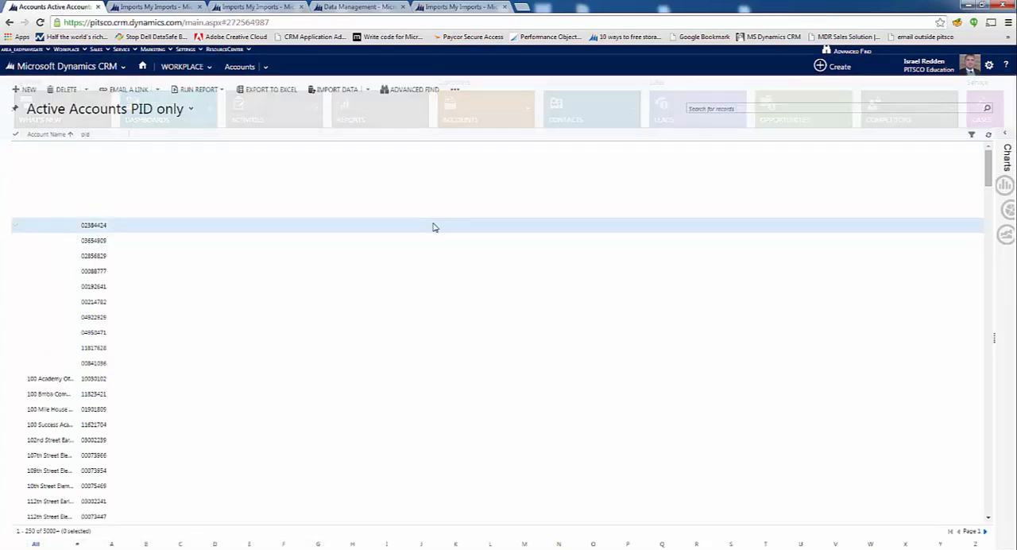
{"action": "left_click", "coordinate": [331, 92]}
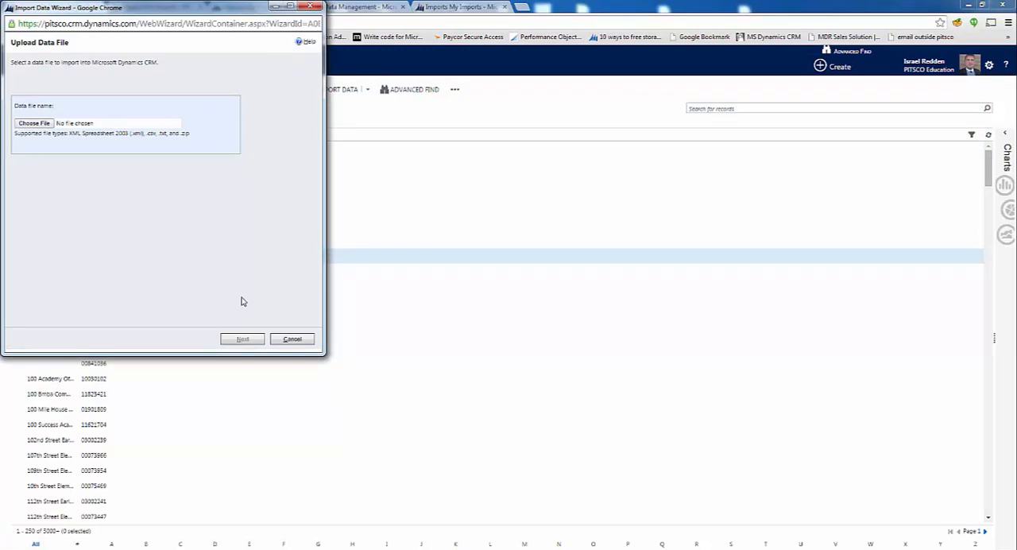
{"action": "left_click", "coordinate": [292, 340]}
Switch to the other open My Imports page and start the Import Data Wizard from it
{"action": "left_click", "coordinate": [360, 5]}
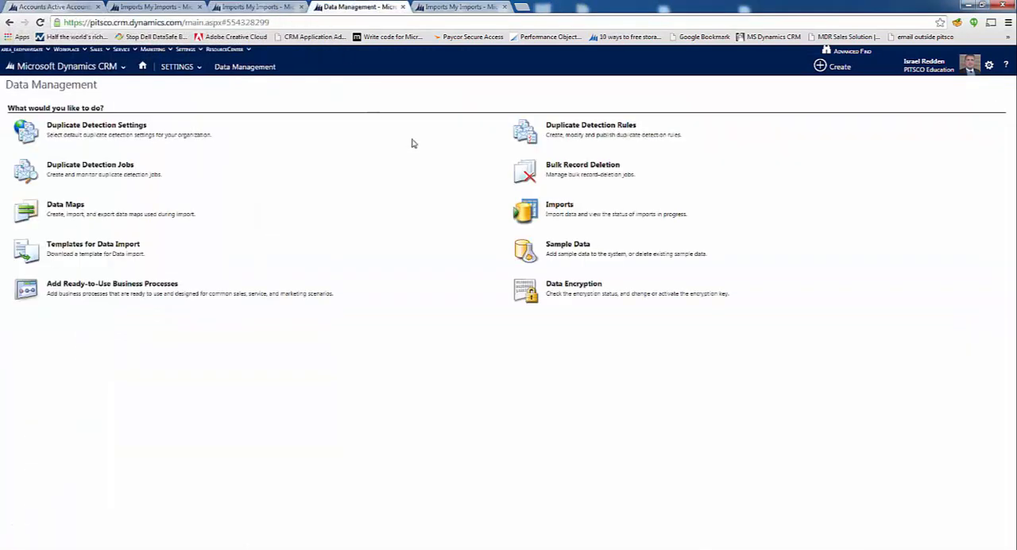
{"action": "left_click", "coordinate": [461, 7]}
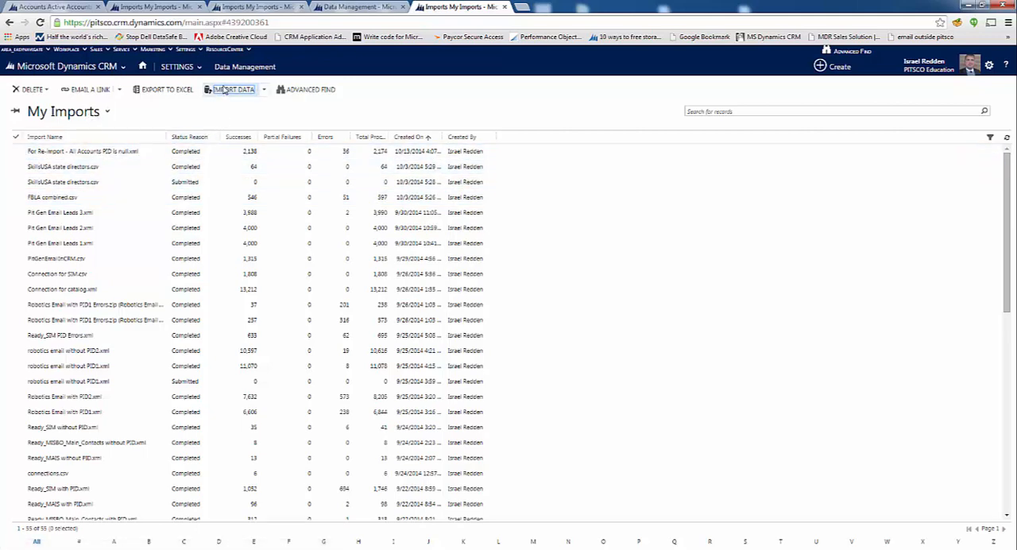
{"action": "left_click", "coordinate": [232, 89]}
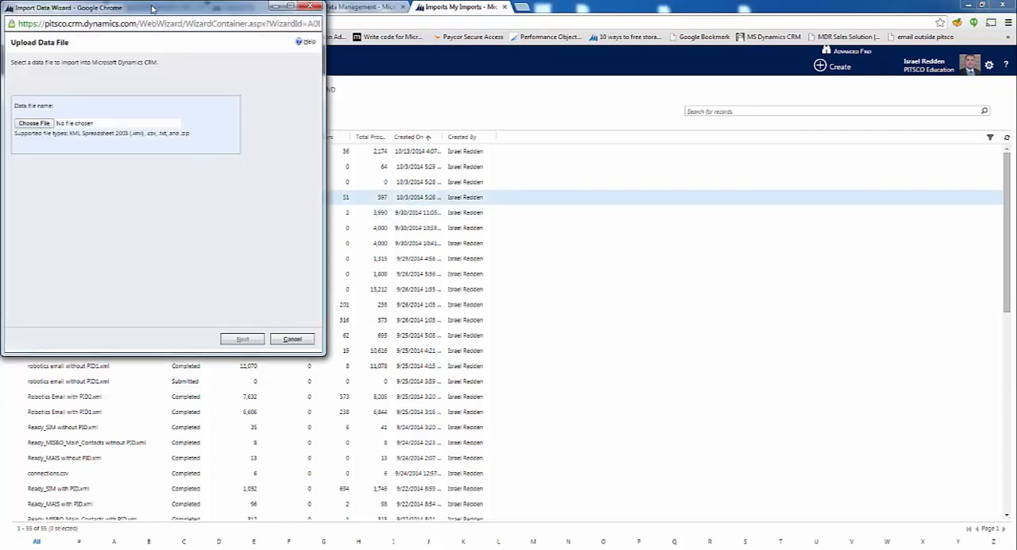
Upload Pit Gen Email Leads 1.txt from the Sample lead imports folder as the data file and continue to the upload summary
{"action": "left_click_drag", "start_coordinate": [152, 8], "coordinate": [366, 62]}
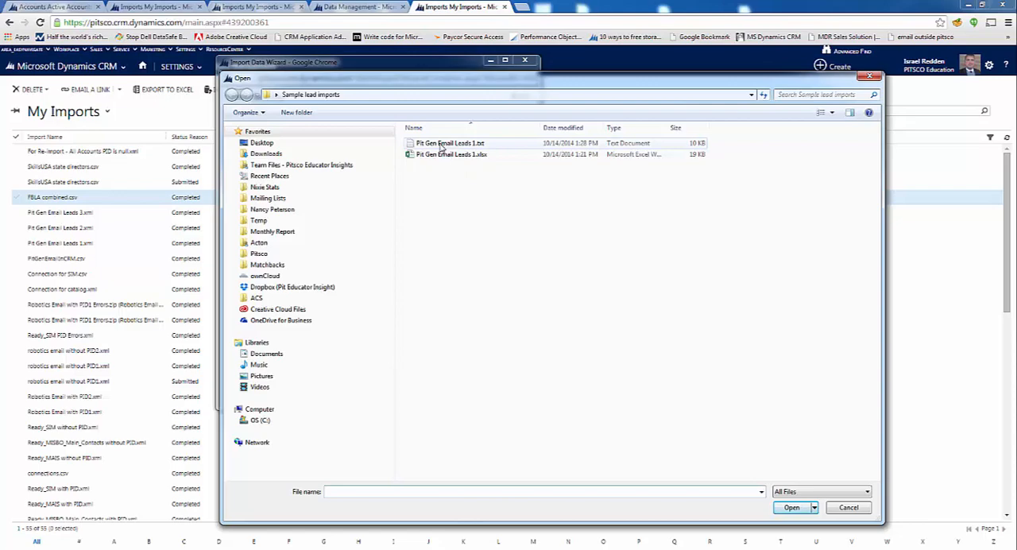
{"action": "double_click", "coordinate": [439, 147]}
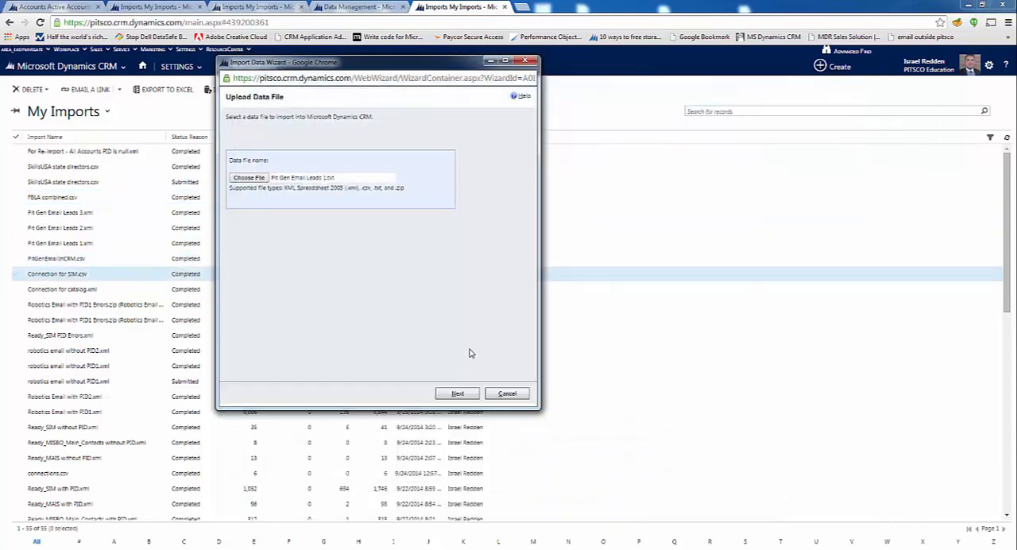
{"action": "left_click", "coordinate": [468, 395]}
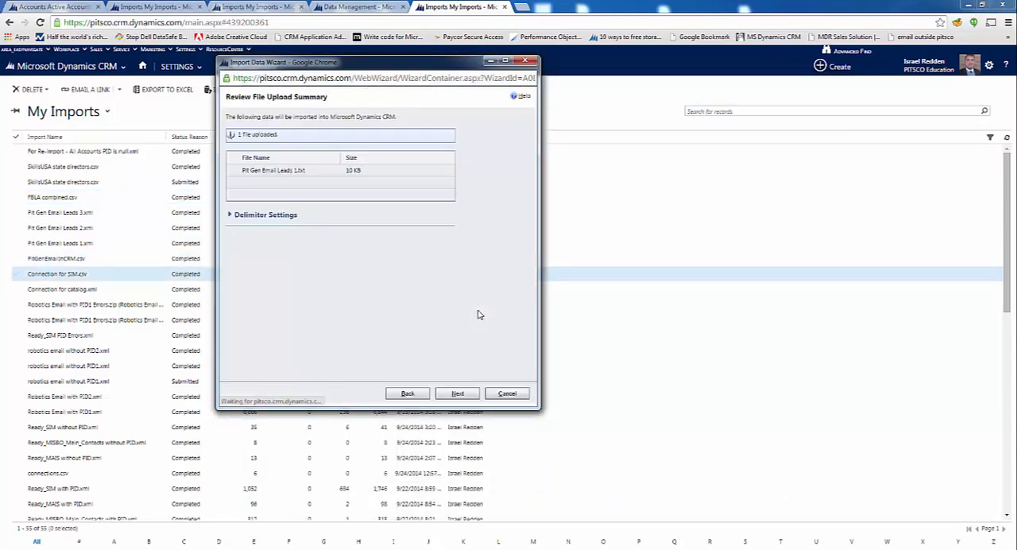
In the delimiter settings, set the field delimiter to Tab character and the data delimiter to None, and continue to data map selection
{"action": "left_click", "coordinate": [266, 217]}
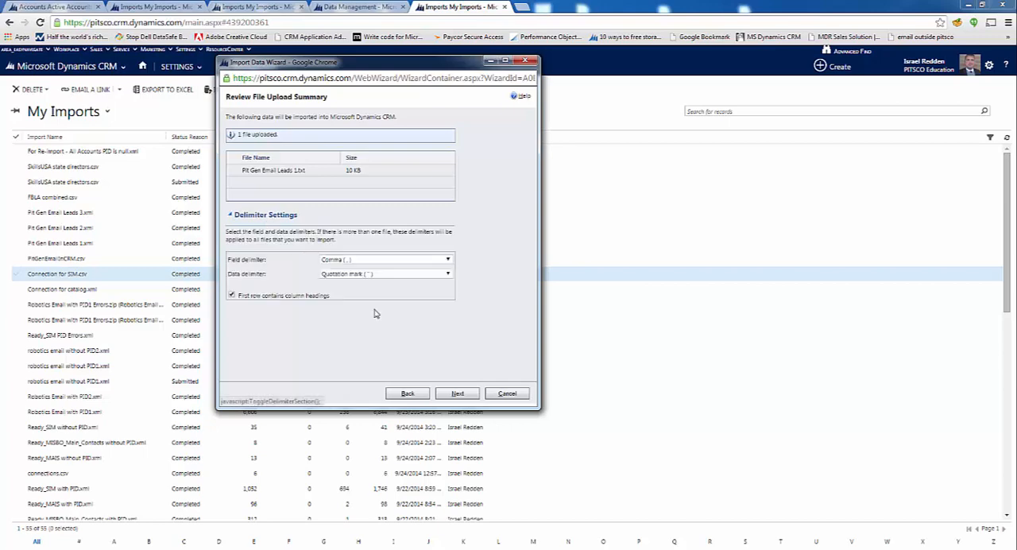
{"action": "left_click", "coordinate": [364, 261]}
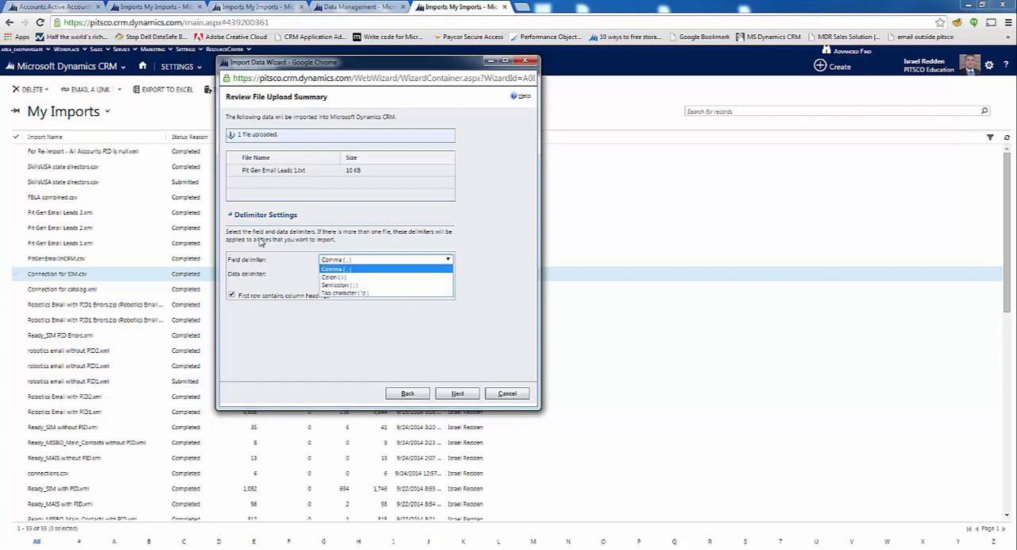
{"action": "left_click", "coordinate": [256, 218]}
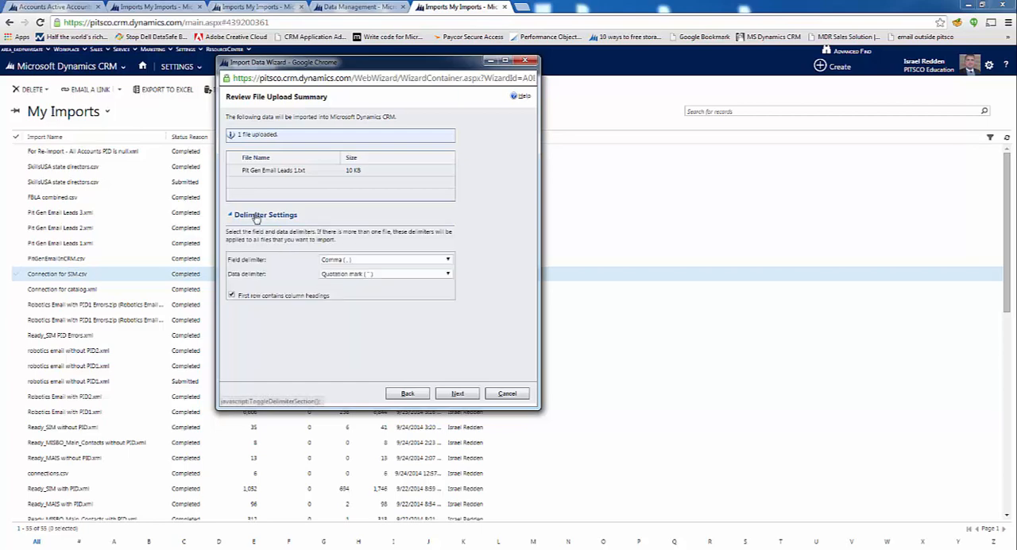
{"action": "left_click", "coordinate": [348, 261]}
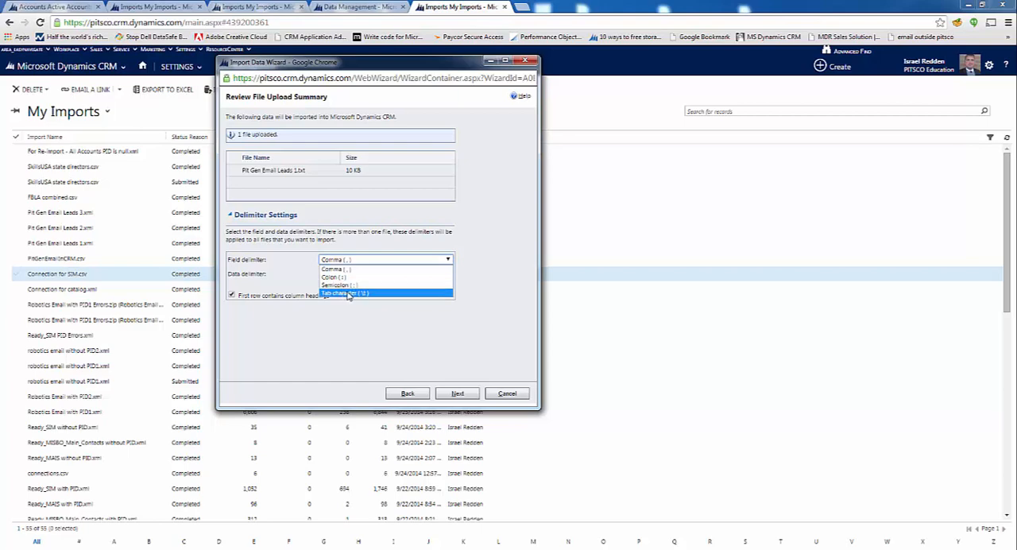
{"action": "left_click", "coordinate": [347, 294]}
{"action": "left_click", "coordinate": [349, 275]}
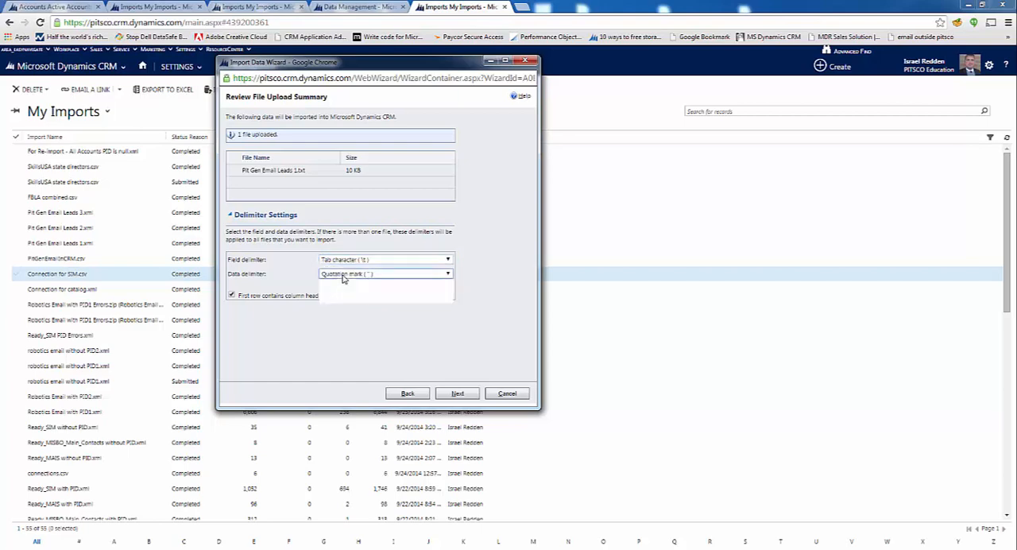
{"action": "left_click", "coordinate": [350, 300]}
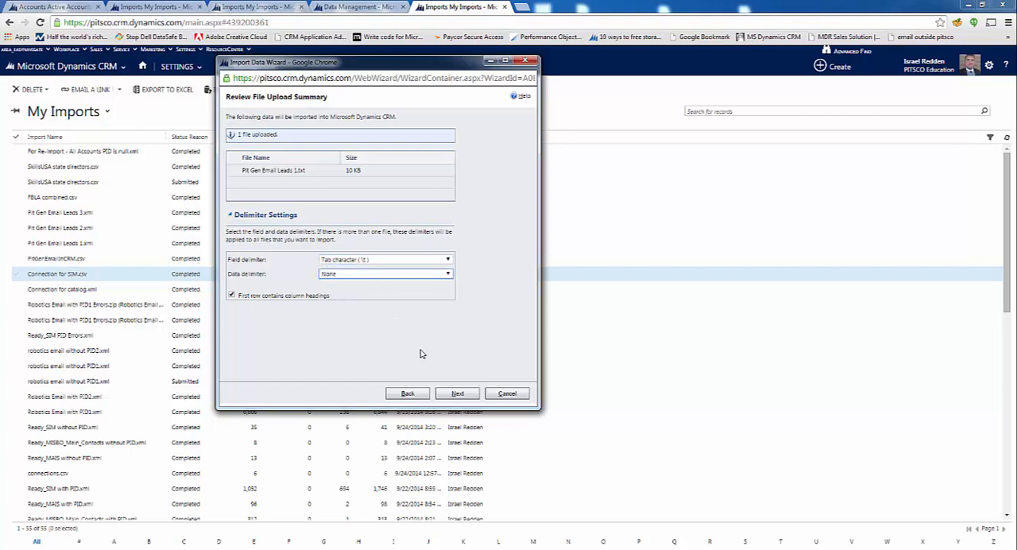
{"action": "left_click", "coordinate": [458, 394]}
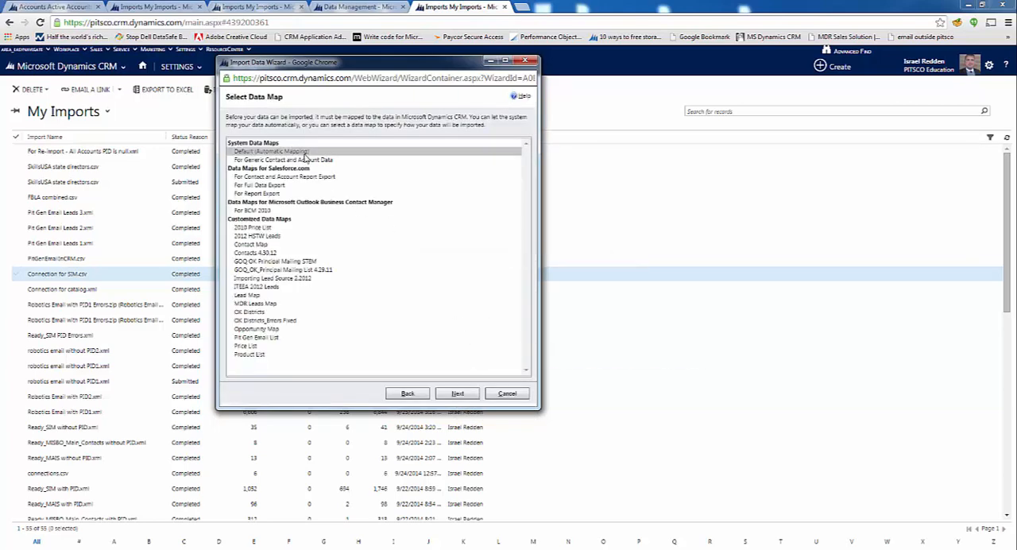
Accept the Default (Automatic Mapping) data map and map the Pit Gen Email Leads 1 file to the Lead record type
{"action": "left_click", "coordinate": [458, 394]}
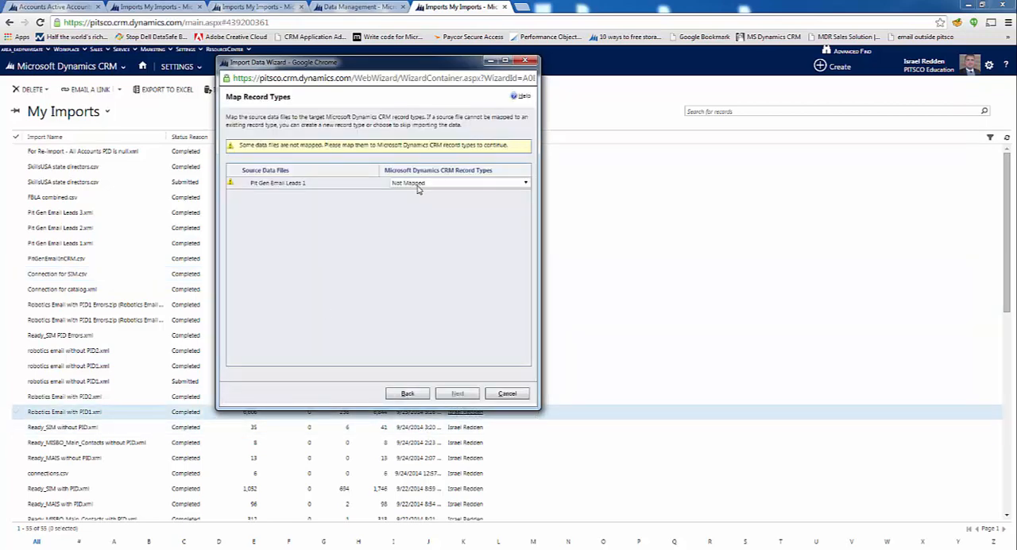
{"action": "left_click", "coordinate": [418, 184]}
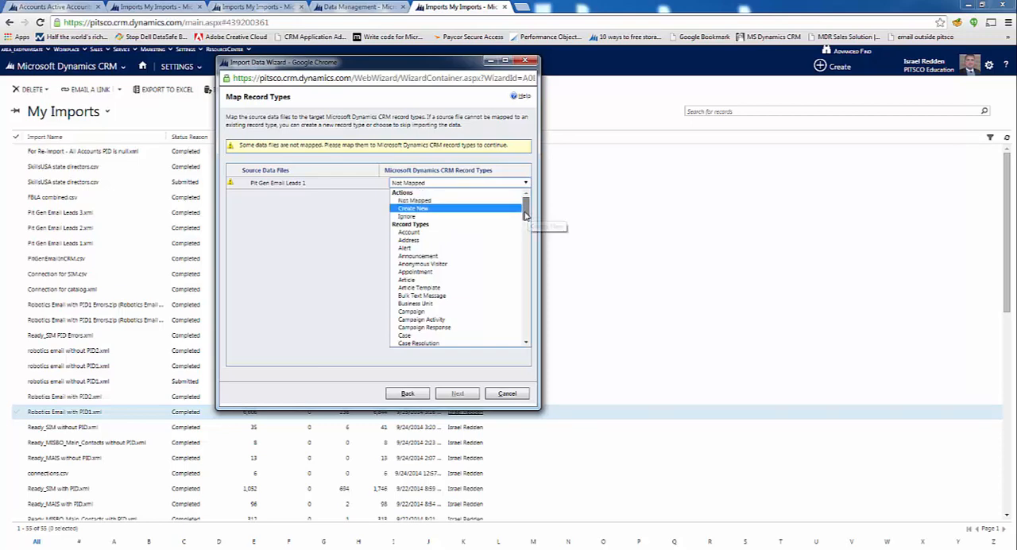
{"action": "scroll", "coordinate": [523, 230], "scroll_direction": "down", "scroll_amount": 10}
{"action": "left_click", "coordinate": [520, 247]}
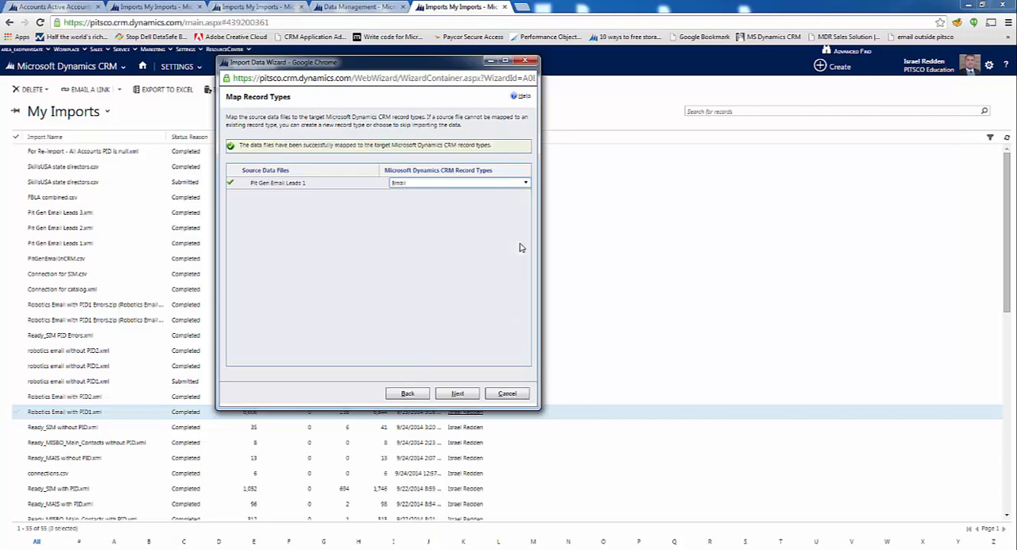
{"action": "left_click", "coordinate": [514, 183]}
{"action": "scroll", "coordinate": [523, 251], "scroll_direction": "down", "scroll_amount": 5}
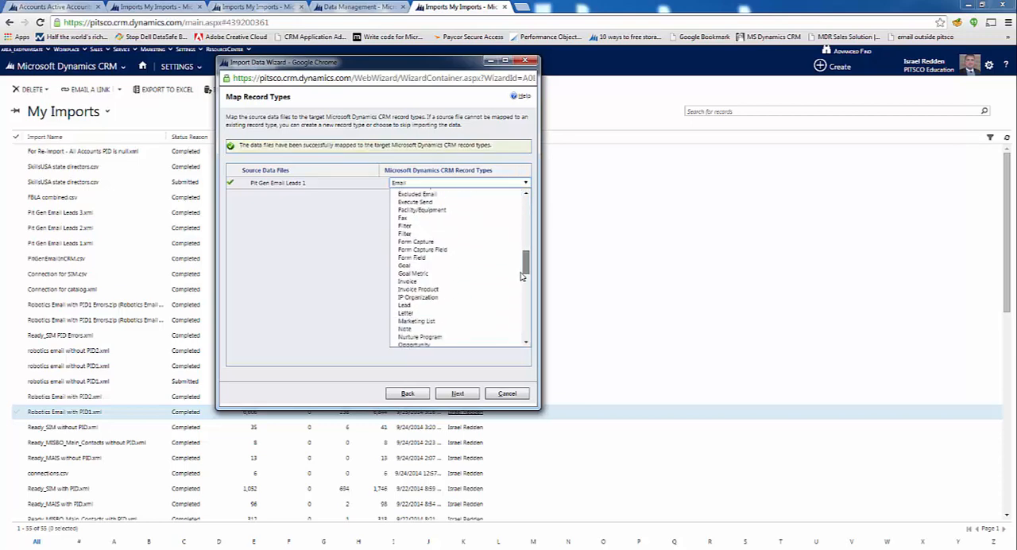
{"action": "left_click", "coordinate": [435, 262]}
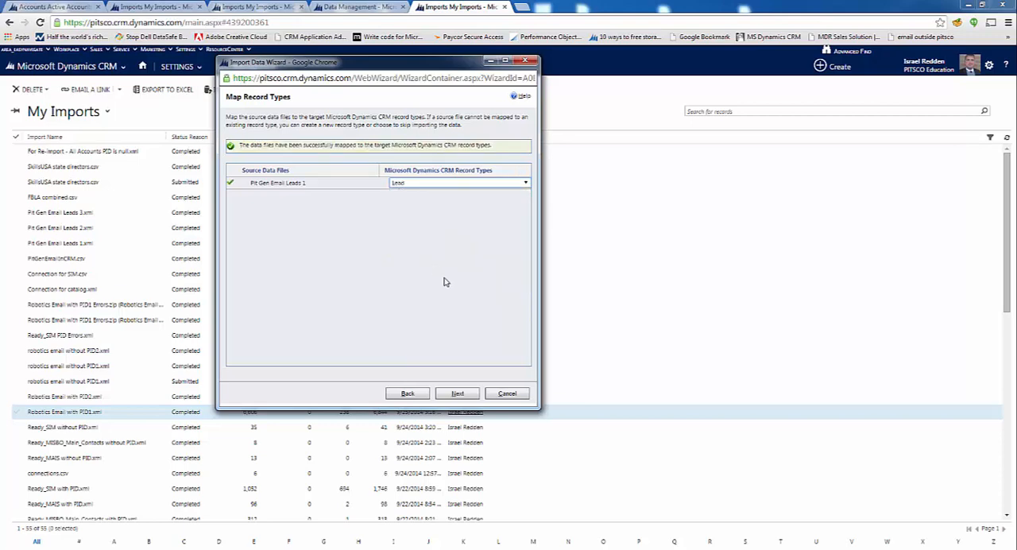
{"action": "left_click", "coordinate": [453, 394]}
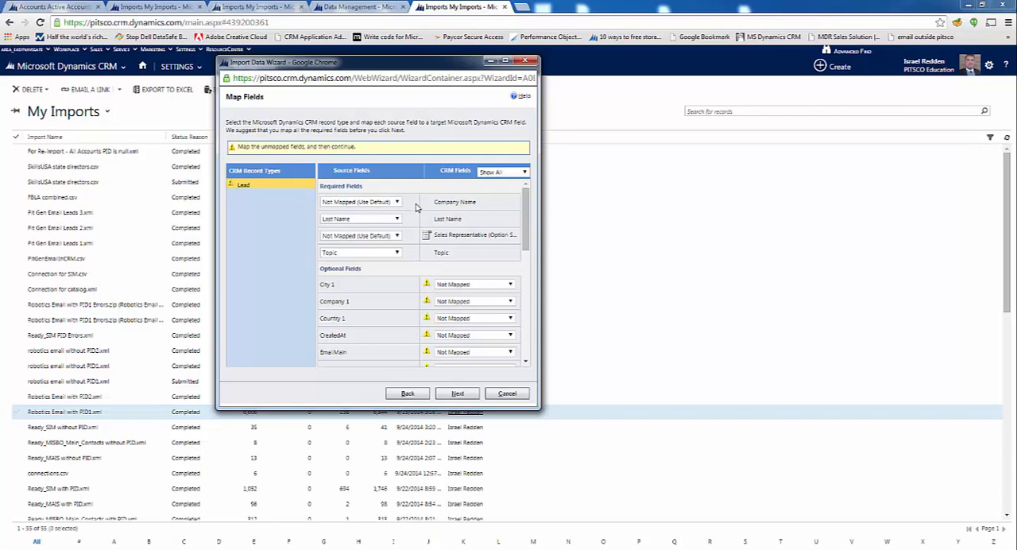
Map the Company 1 source field to the required Company Name field
{"action": "left_click_drag", "start_coordinate": [526, 239], "coordinate": [515, 219]}
{"action": "left_click_drag", "start_coordinate": [336, 285], "coordinate": [322, 289]}
{"action": "left_click", "coordinate": [485, 288]}
{"action": "left_click", "coordinate": [485, 287]}
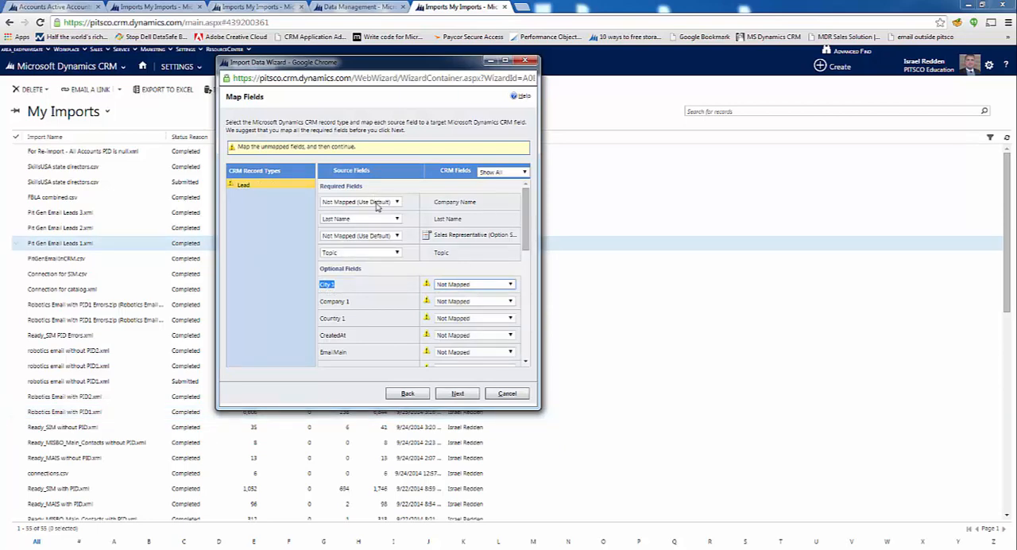
{"action": "left_click", "coordinate": [376, 203]}
{"action": "left_click", "coordinate": [363, 247]}
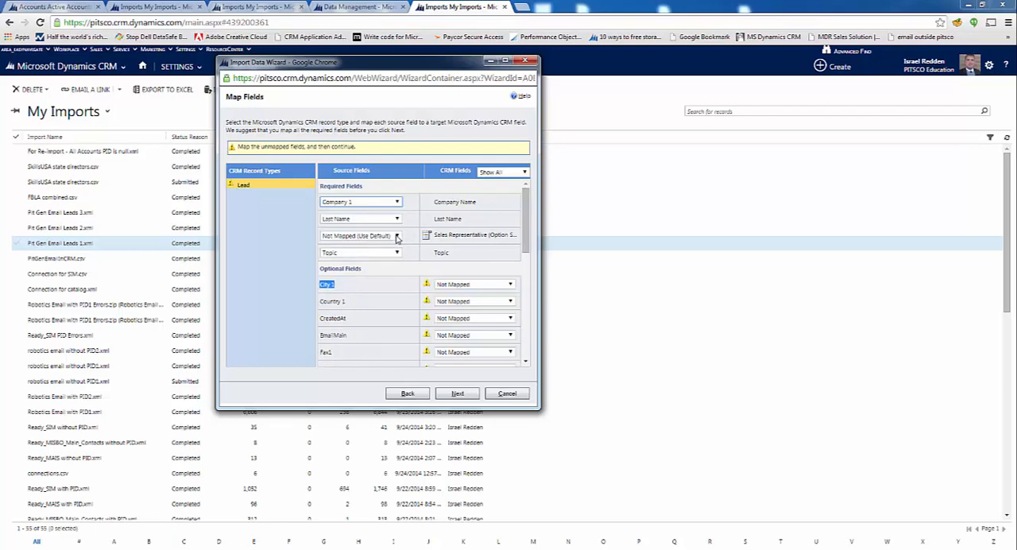
Map the Sales Rep source field to the required Sales Representative field, matching its source value to the same-named CRM option
{"action": "left_click", "coordinate": [397, 236]}
{"action": "key", "text": "s"}
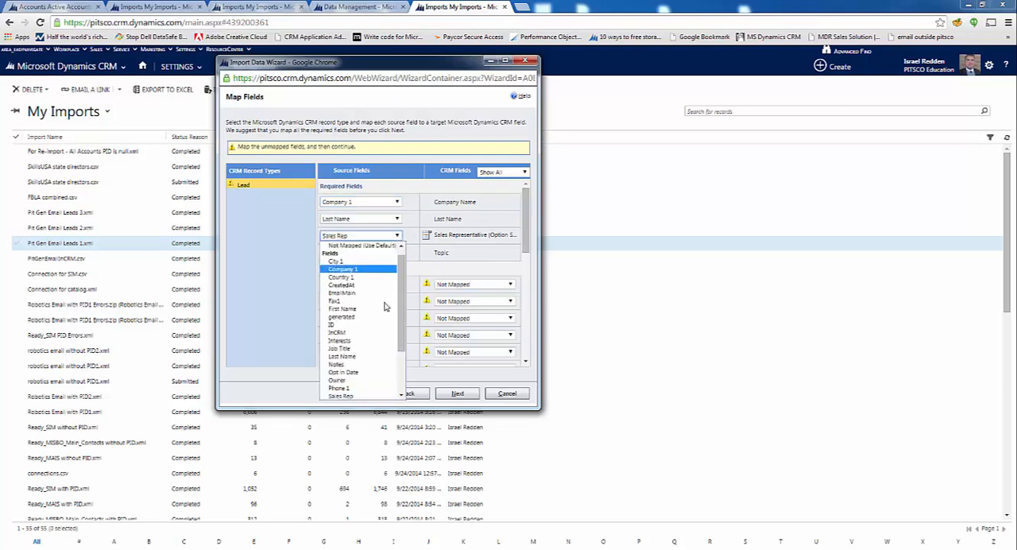
{"action": "left_click", "coordinate": [360, 396]}
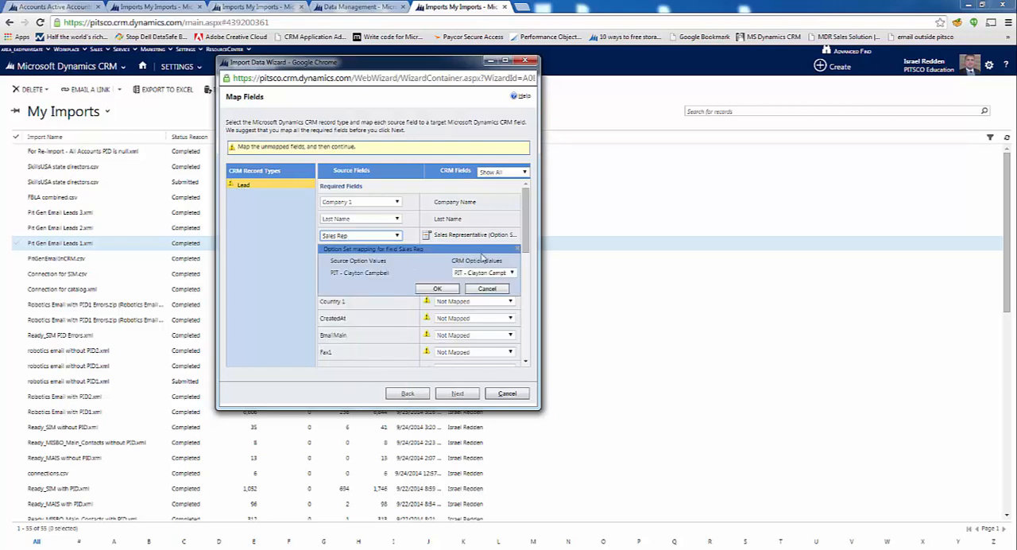
{"action": "left_click", "coordinate": [499, 273]}
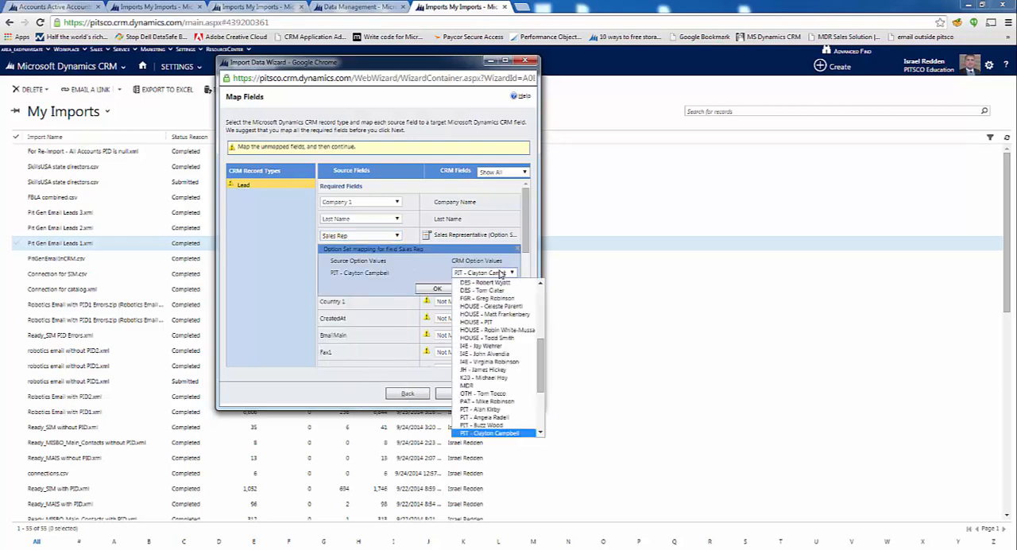
{"action": "left_click", "coordinate": [502, 273]}
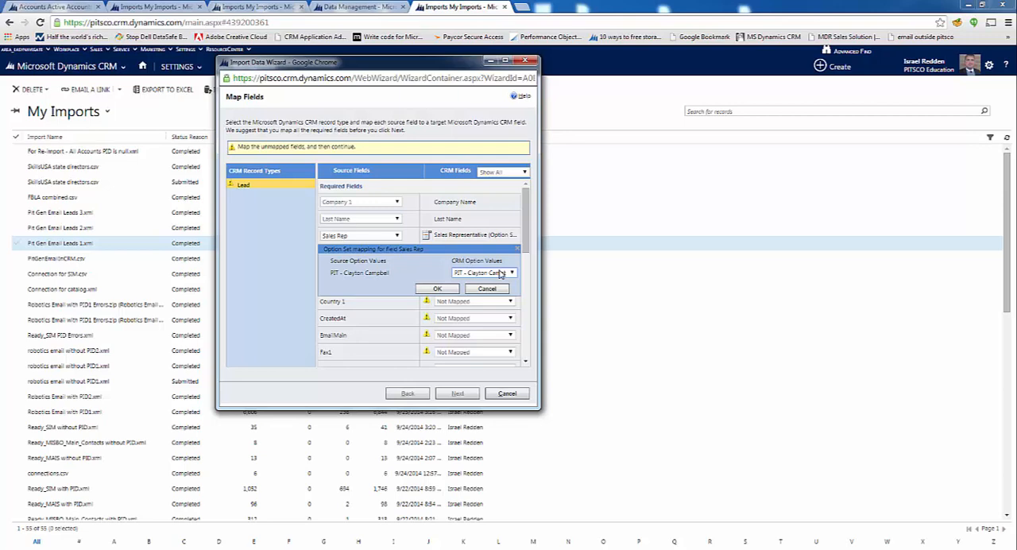
{"action": "left_click", "coordinate": [501, 273]}
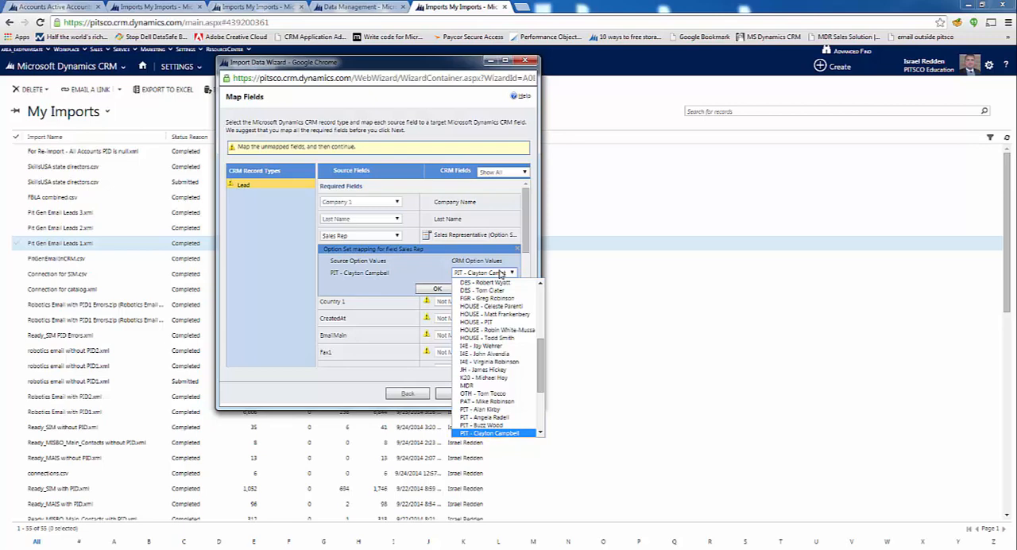
{"action": "left_click", "coordinate": [494, 433]}
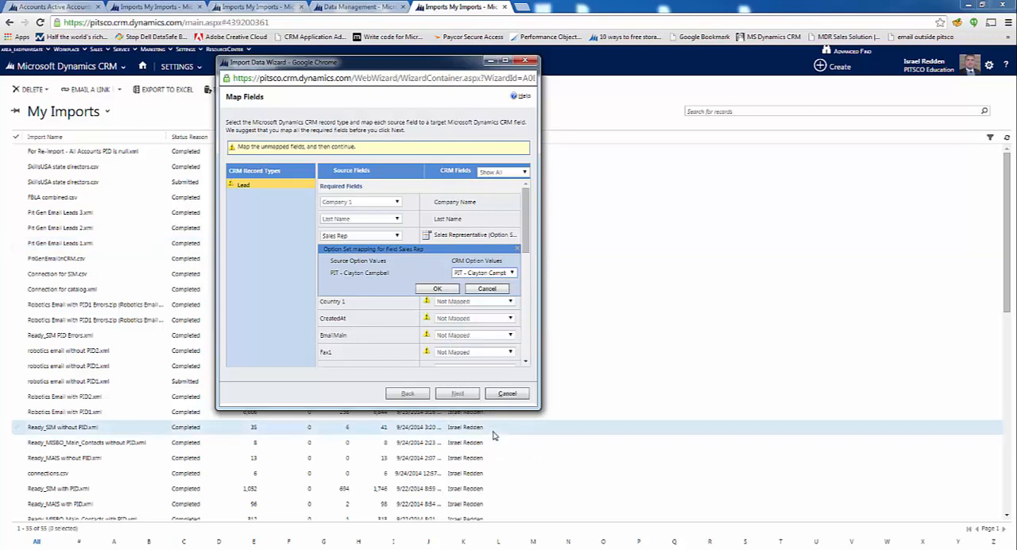
{"action": "left_click", "coordinate": [440, 289]}
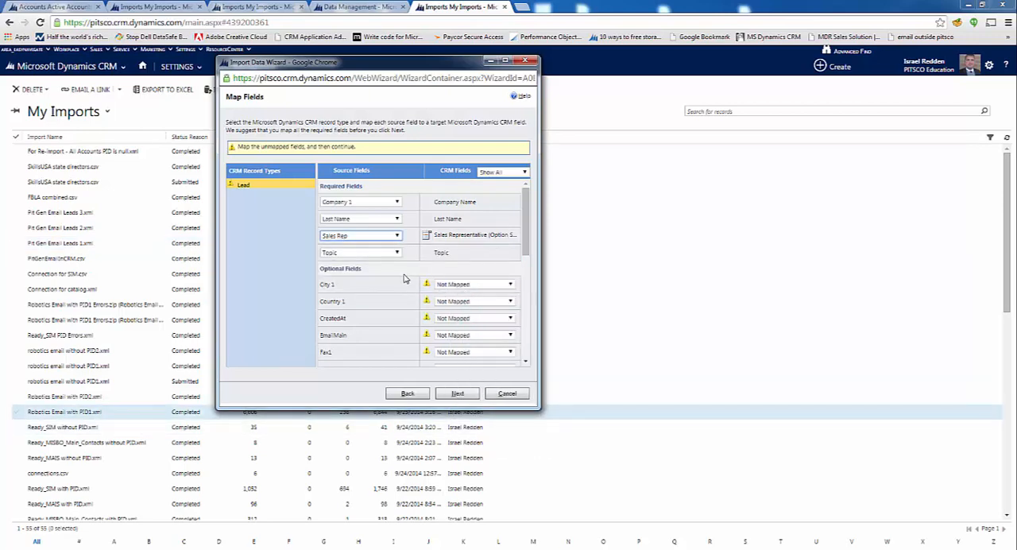
Review the required field mappings and the optional source fields that are still unmapped, including the target choices for City 1
{"action": "scroll", "coordinate": [345, 272], "scroll_direction": "down", "scroll_amount": 1}
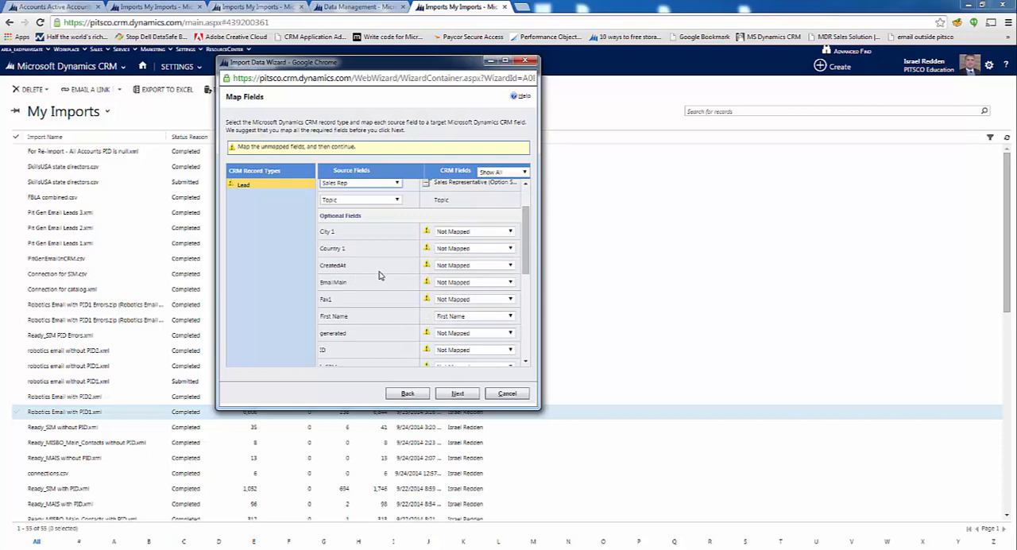
{"action": "mouse_move", "coordinate": [525, 246]}
{"action": "left_mouse_down"}
{"action": "mouse_move", "coordinate": [529, 224]}
{"action": "mouse_move", "coordinate": [530, 253]}
{"action": "left_mouse_up"}
{"action": "left_click", "coordinate": [497, 231]}
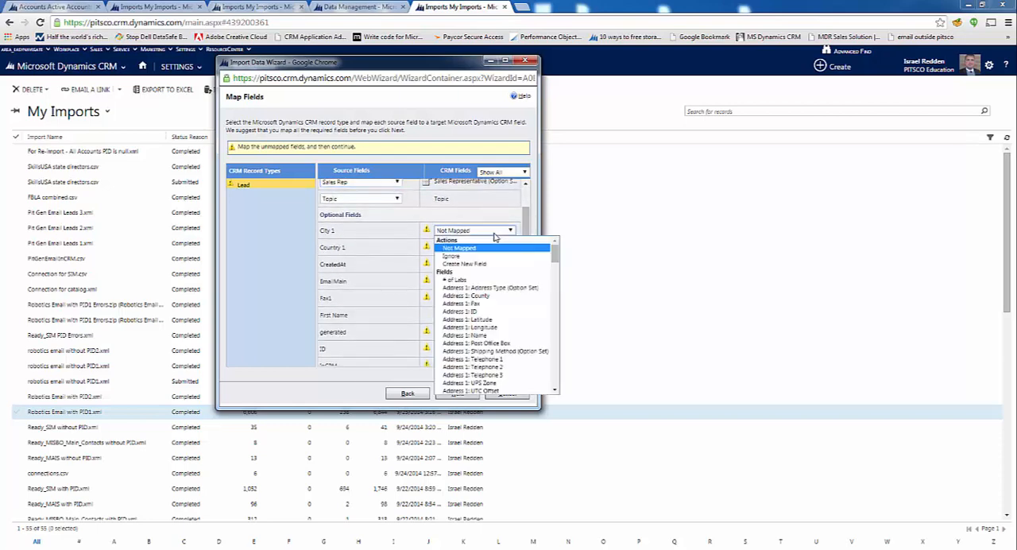
{"action": "left_click", "coordinate": [401, 238]}
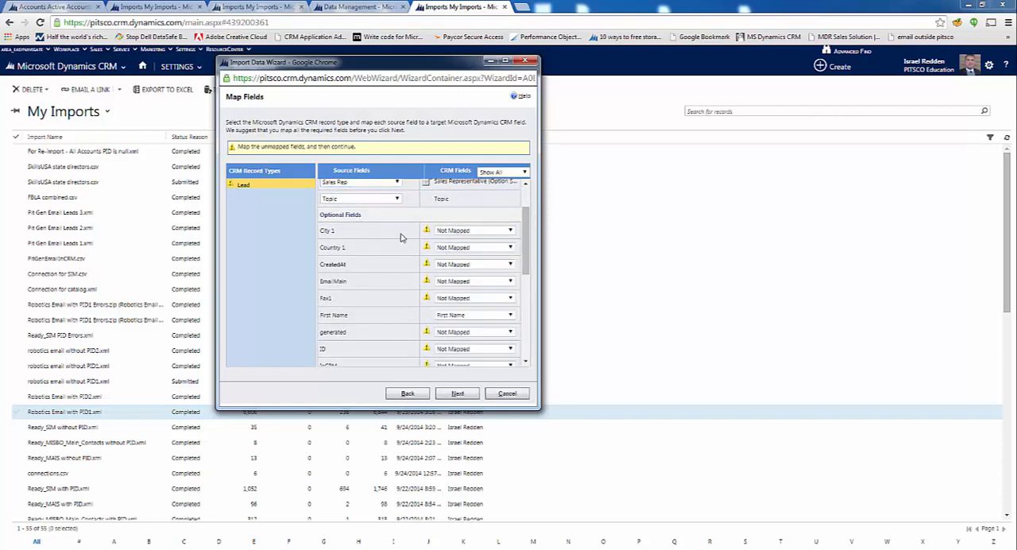
{"action": "left_click_drag", "start_coordinate": [531, 264], "coordinate": [531, 235]}
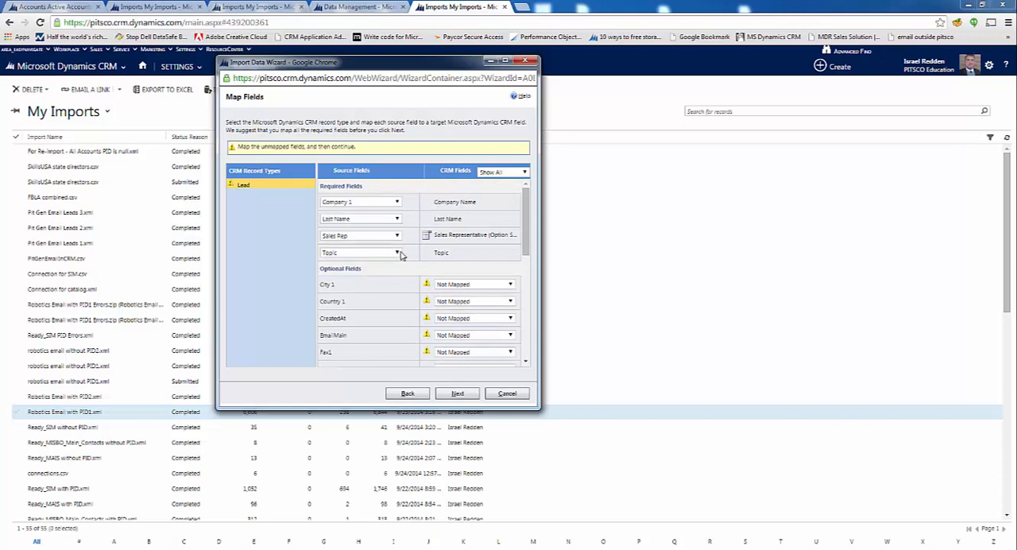
{"action": "mouse_move", "coordinate": [527, 241]}
{"action": "left_mouse_down"}
{"action": "mouse_move", "coordinate": [522, 306]}
{"action": "mouse_move", "coordinate": [516, 250]}
{"action": "left_mouse_up"}
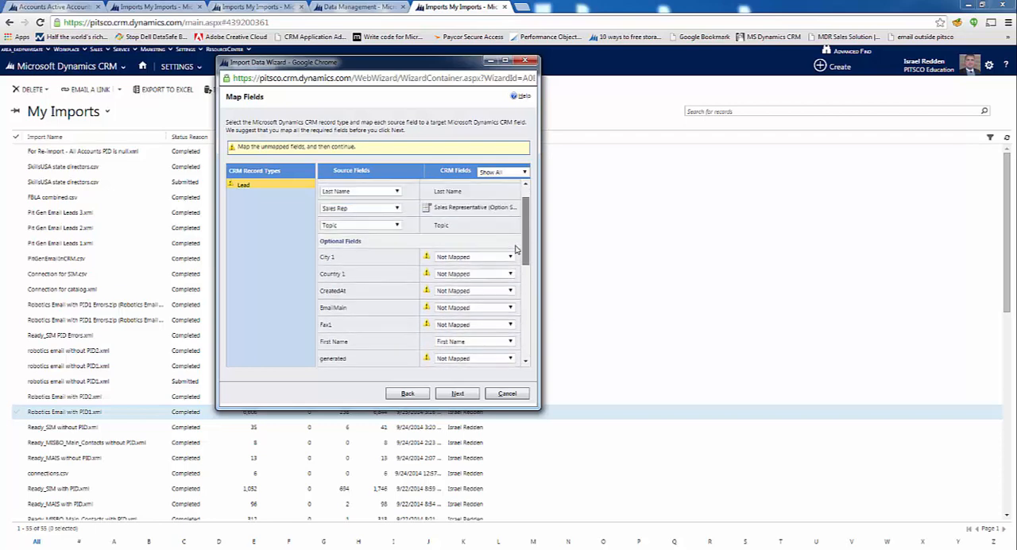
Map the optional City 1 source field to the City field
{"action": "left_click", "coordinate": [460, 258]}
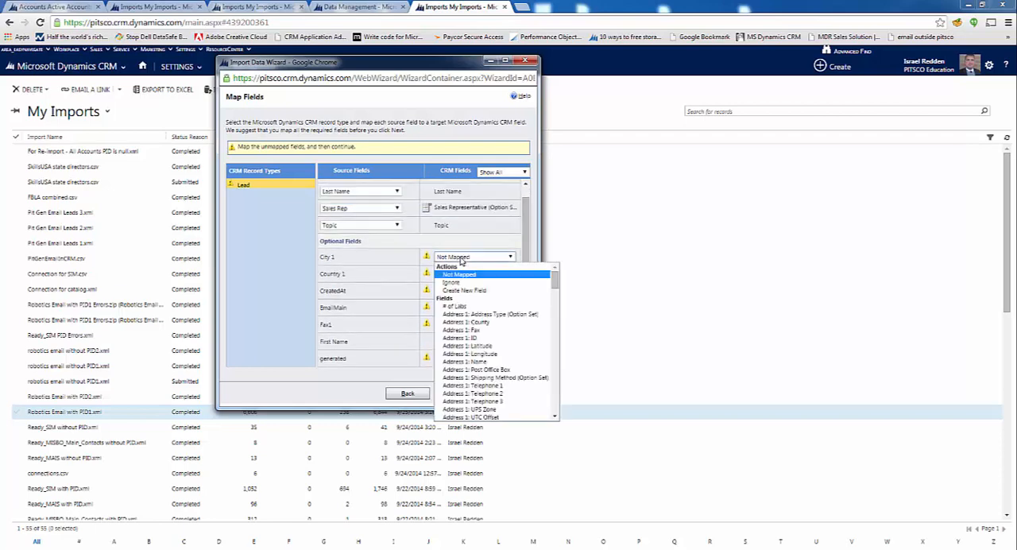
{"action": "left_click", "coordinate": [322, 258]}
{"action": "left_click_drag", "start_coordinate": [320, 258], "coordinate": [345, 261]}
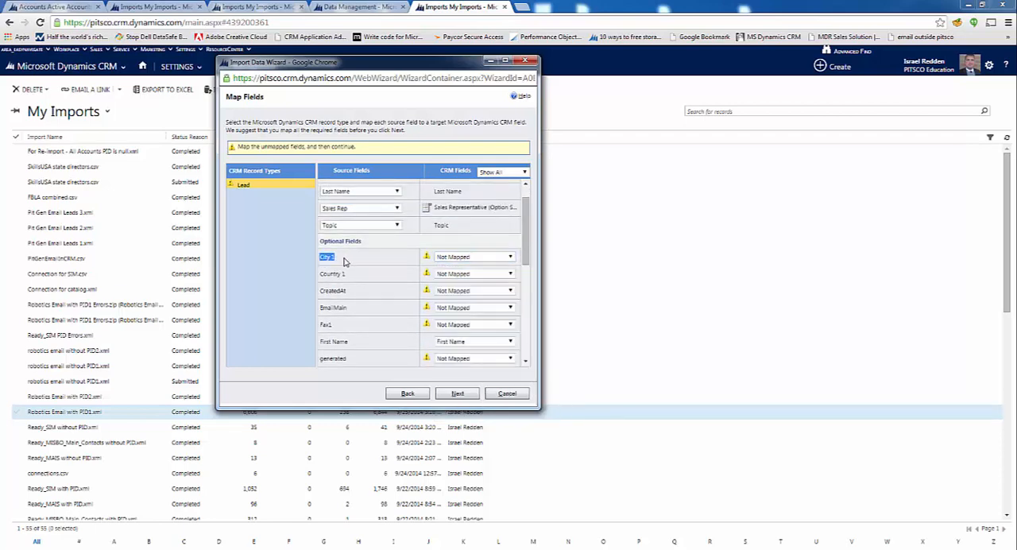
{"action": "left_click", "coordinate": [477, 259]}
{"action": "scroll", "coordinate": [482, 365], "scroll_direction": "down", "scroll_amount": 2}
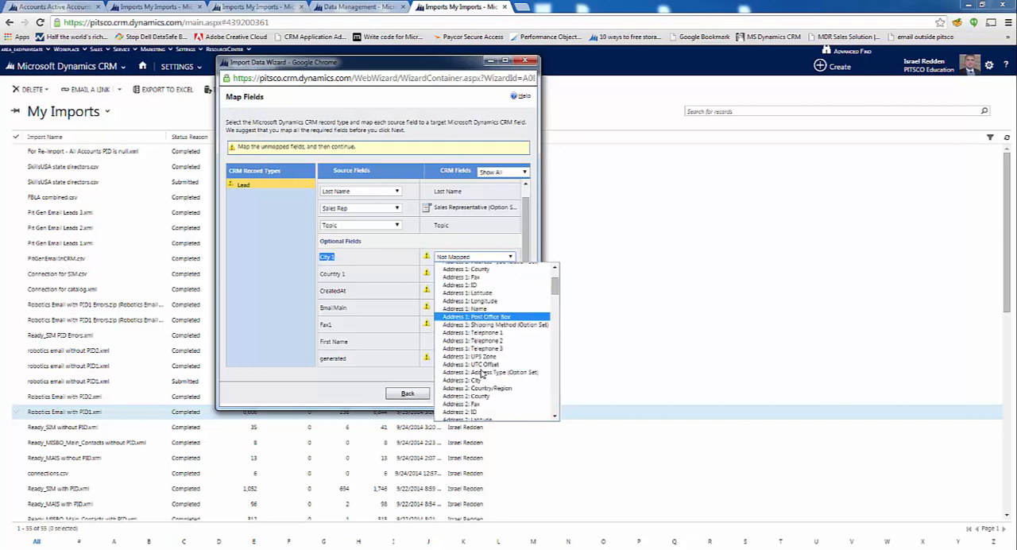
{"action": "scroll", "coordinate": [481, 349], "scroll_direction": "down", "scroll_amount": 3}
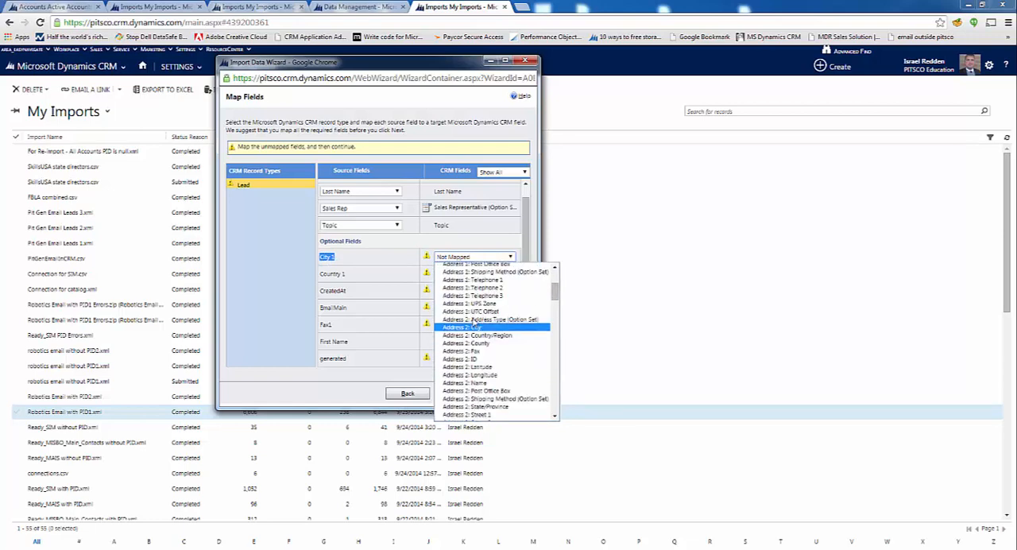
{"action": "scroll", "coordinate": [474, 326], "scroll_direction": "up", "scroll_amount": 5}
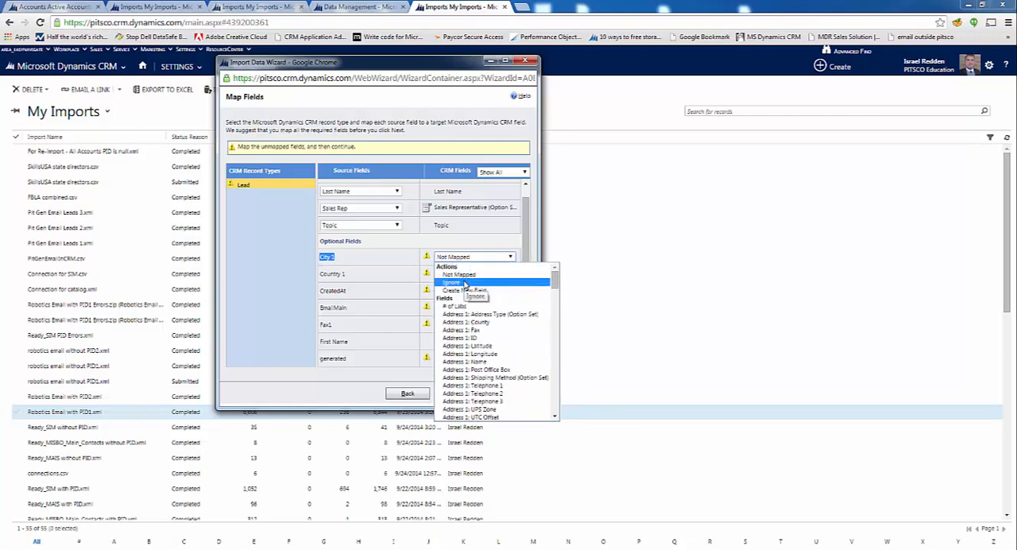
{"action": "scroll", "coordinate": [466, 291], "scroll_direction": "down", "scroll_amount": 4}
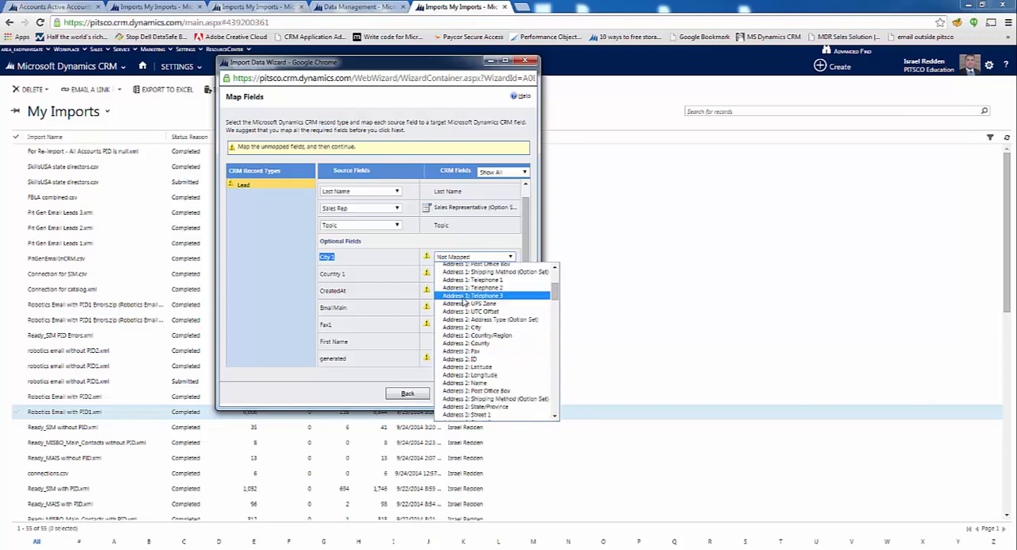
{"action": "scroll", "coordinate": [495, 310], "scroll_direction": "up", "scroll_amount": 5}
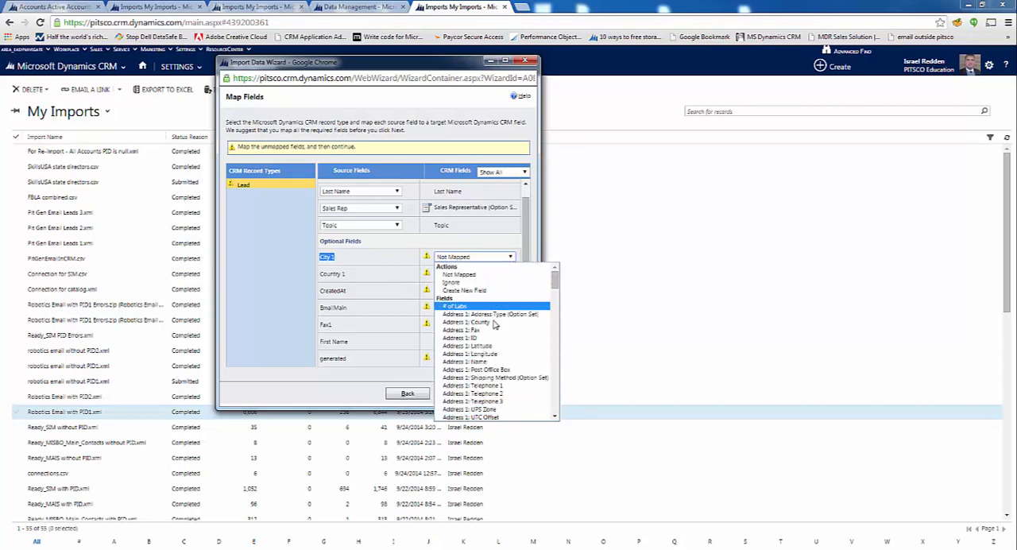
{"action": "key", "text": "c"}
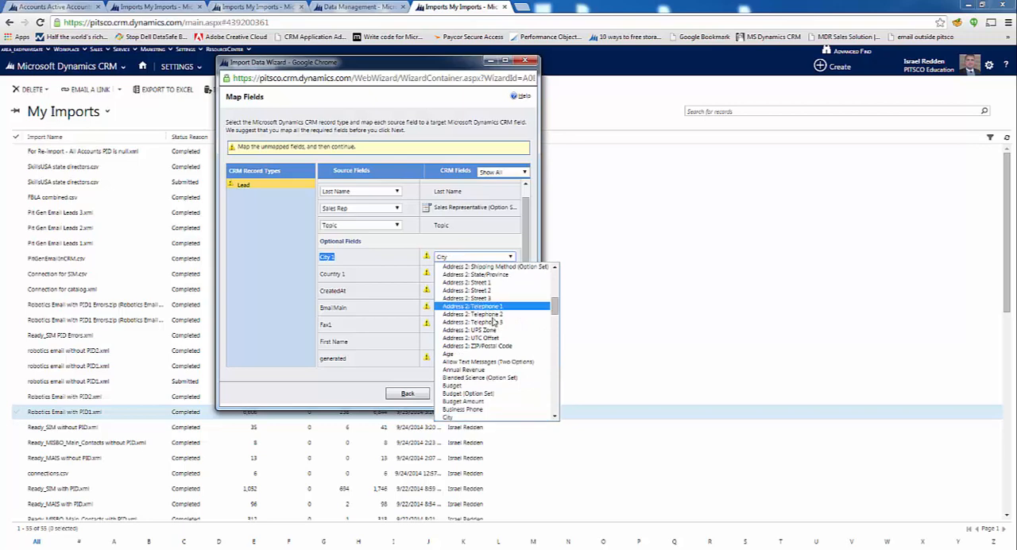
{"action": "left_click", "coordinate": [460, 418]}
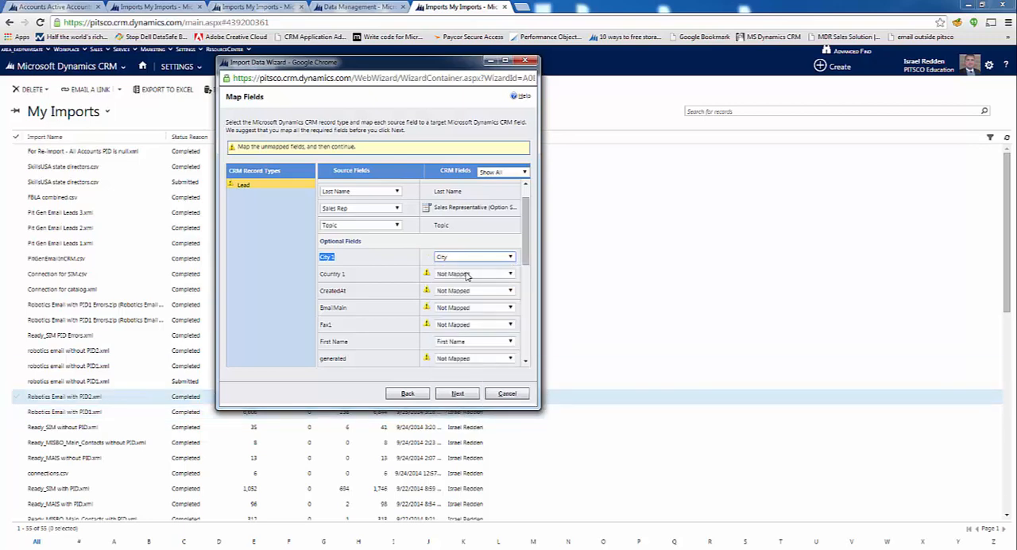
Map the optional Country 1 source field to the Country/Region field
{"action": "left_click", "coordinate": [469, 275]}
{"action": "key", "text": "Down"}
{"action": "key", "text": "Down"}
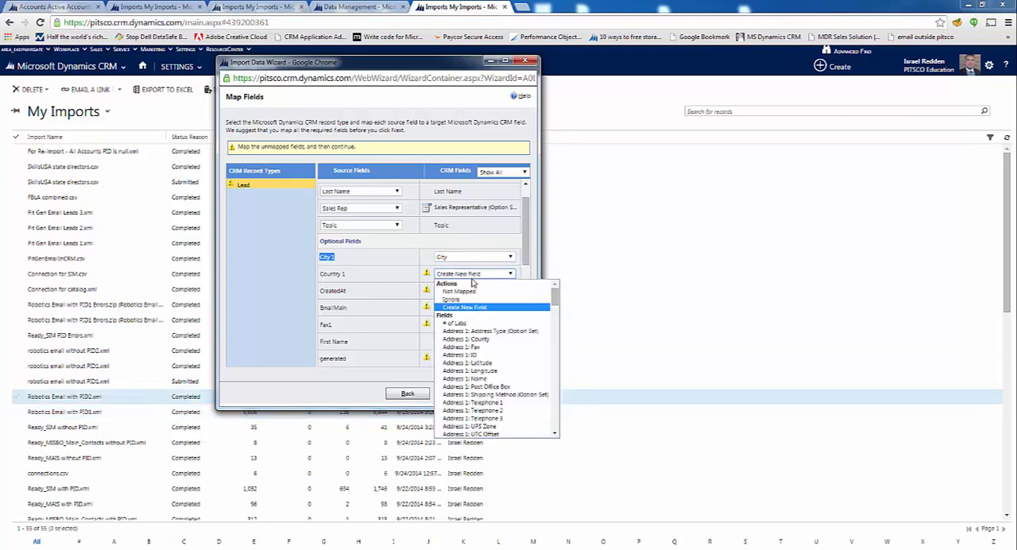
{"action": "key", "text": "c"}
{"action": "key", "text": "Down"}
{"action": "key", "text": "Down"}
{"action": "key", "text": "Down"}
{"action": "key", "text": "Down"}
{"action": "key", "text": "Down"}
{"action": "key", "text": "Down"}
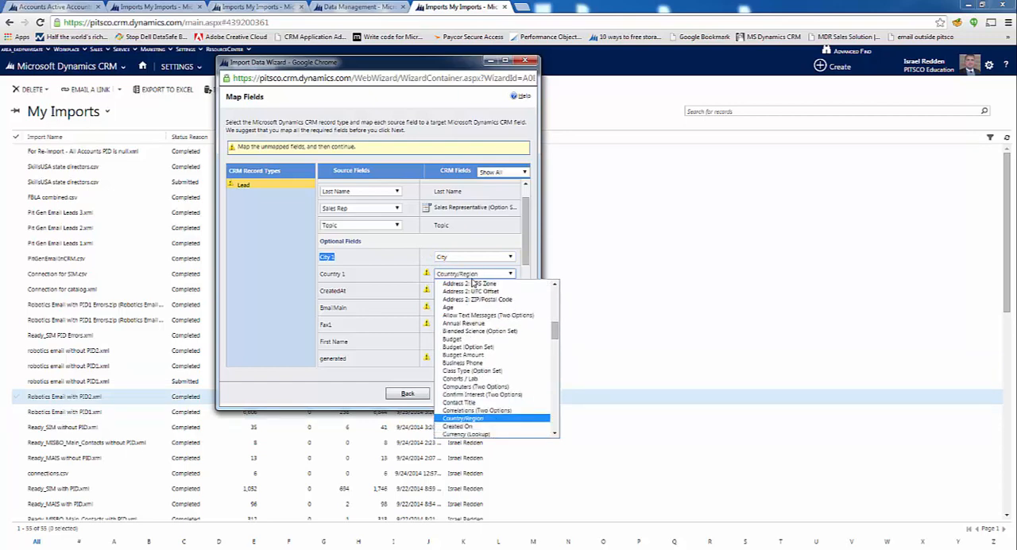
{"action": "key", "text": "Return"}
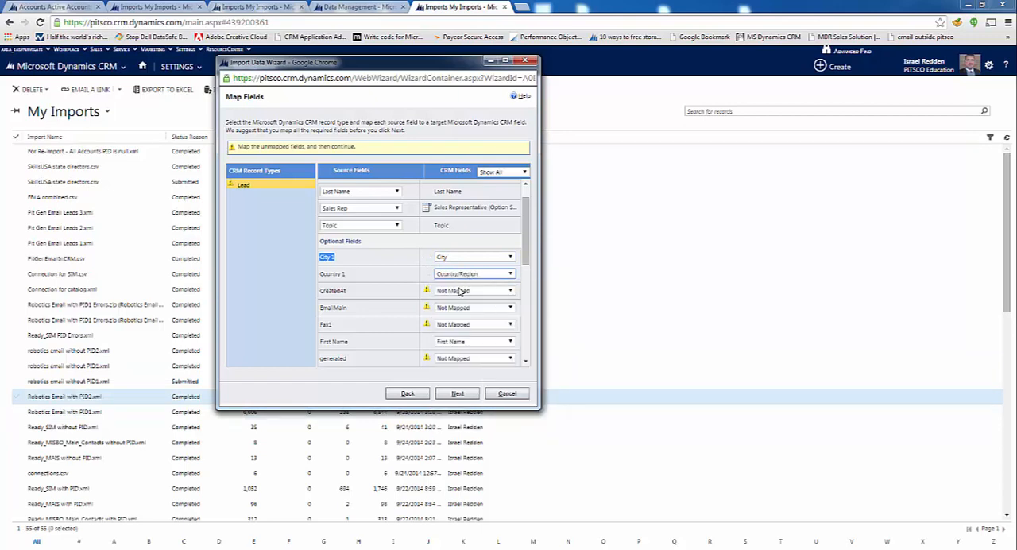
Set the CreatedAt source field to Ignore
{"action": "left_click", "coordinate": [459, 291]}
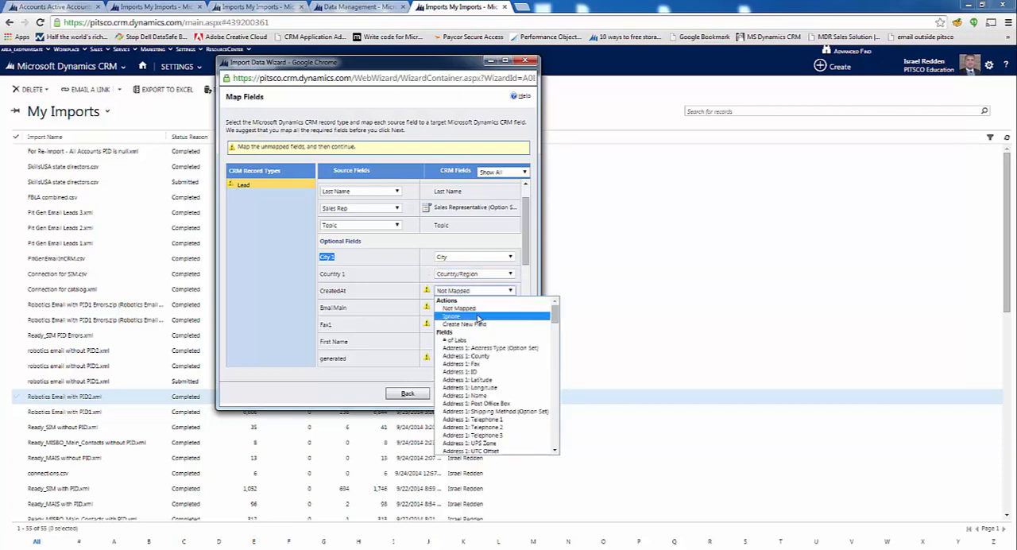
{"action": "left_click", "coordinate": [478, 317]}
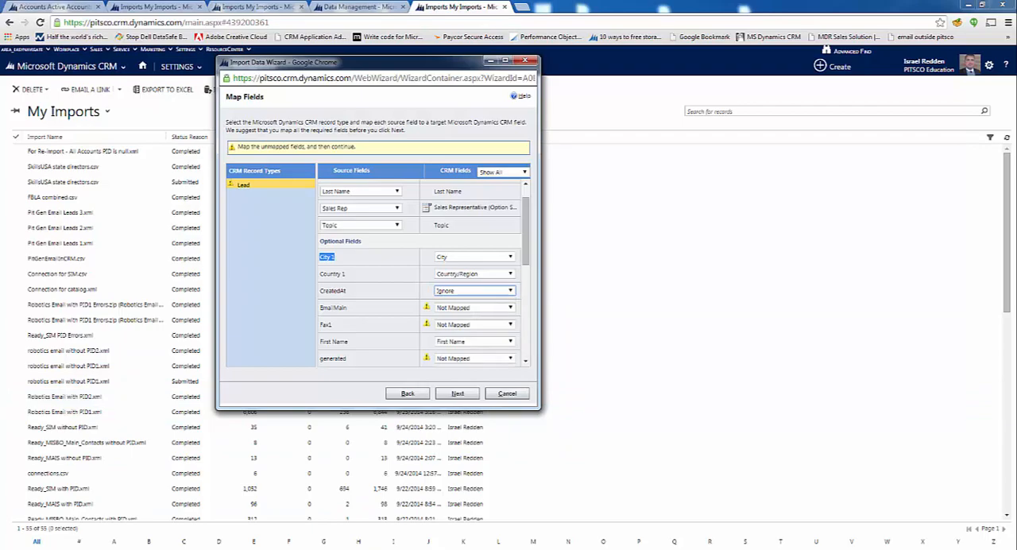
Switch to the Pit Gen Email Leads 1 file in Excel, search its data, and close it to return to the import wizard
{"action": "right_click", "coordinate": [376, 549]}
{"action": "left_click", "coordinate": [381, 396]}
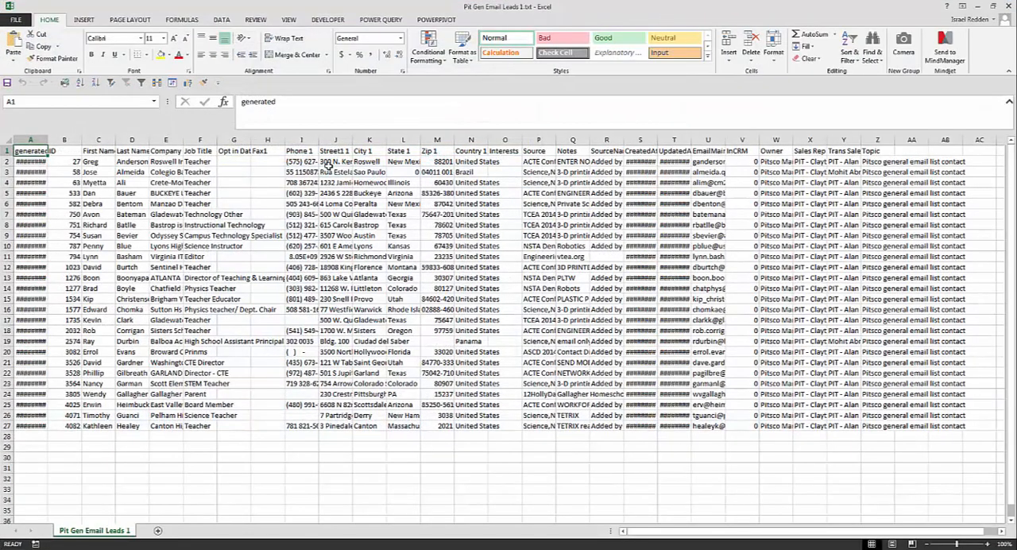
{"action": "left_click", "coordinate": [327, 163]}
{"action": "key", "text": "ctrl+f"}
{"action": "type", "text": "d at"}
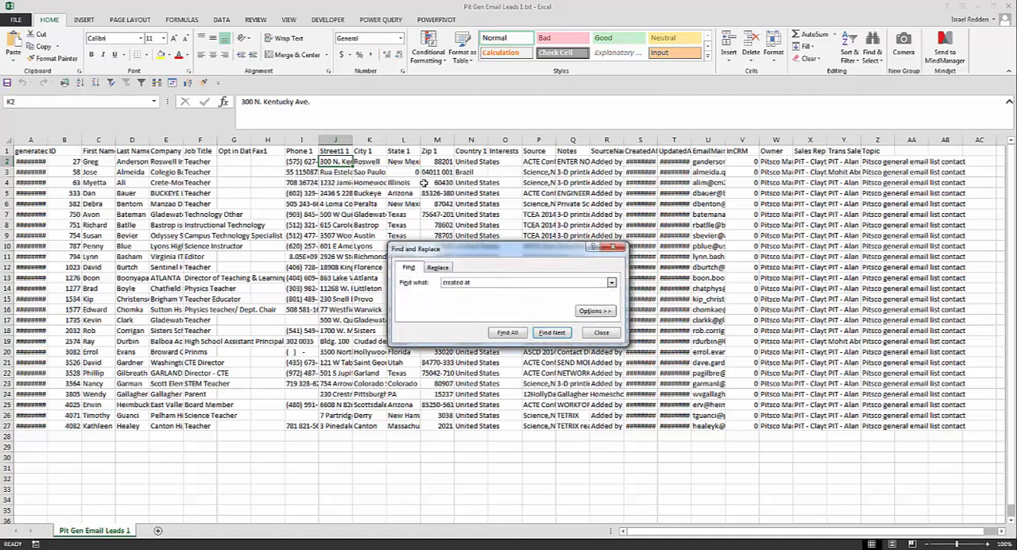
{"action": "key", "text": "Return"}
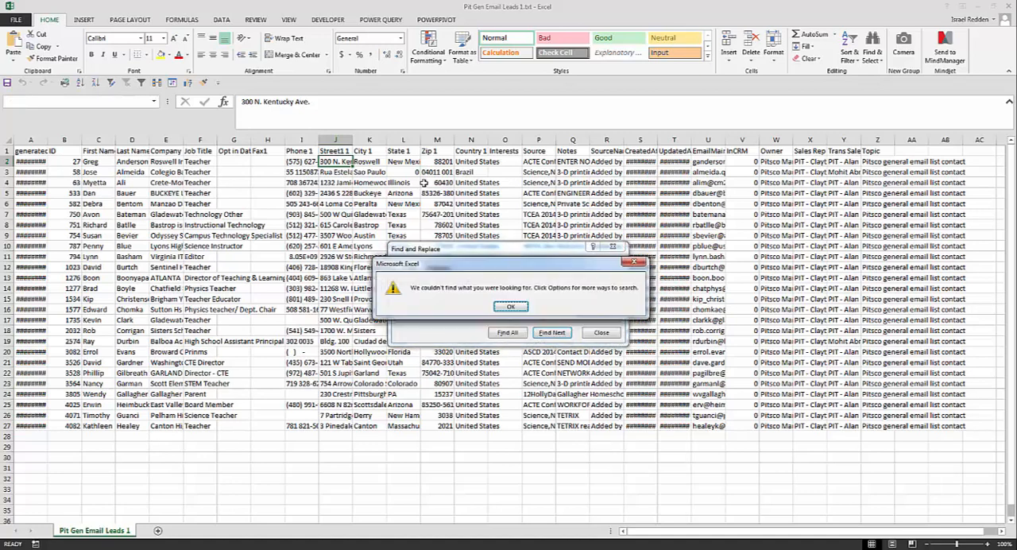
{"action": "key", "text": "Return"}
{"action": "key", "text": "Escape"}
{"action": "left_click_drag", "start_coordinate": [636, 6], "coordinate": [612, 46]}
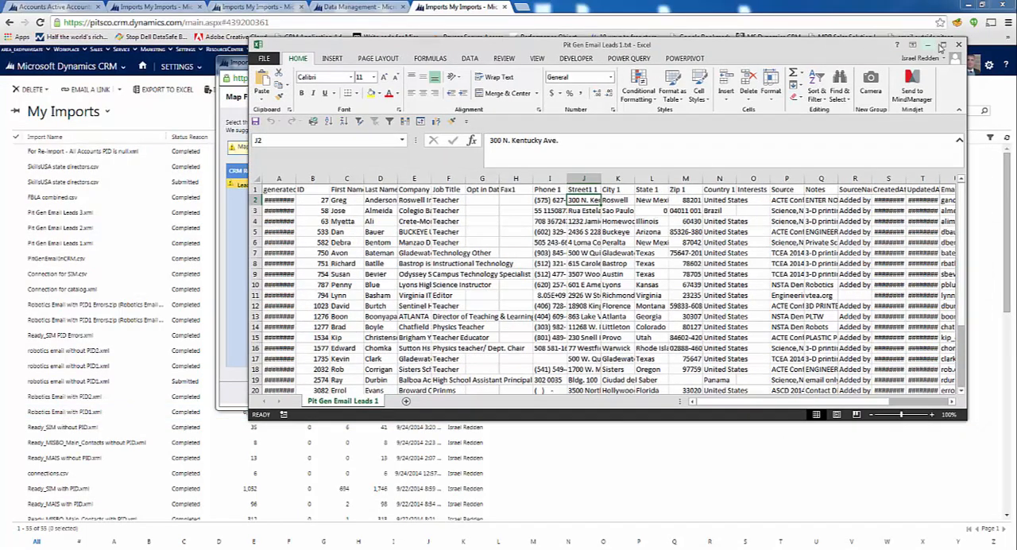
{"action": "left_click", "coordinate": [962, 45]}
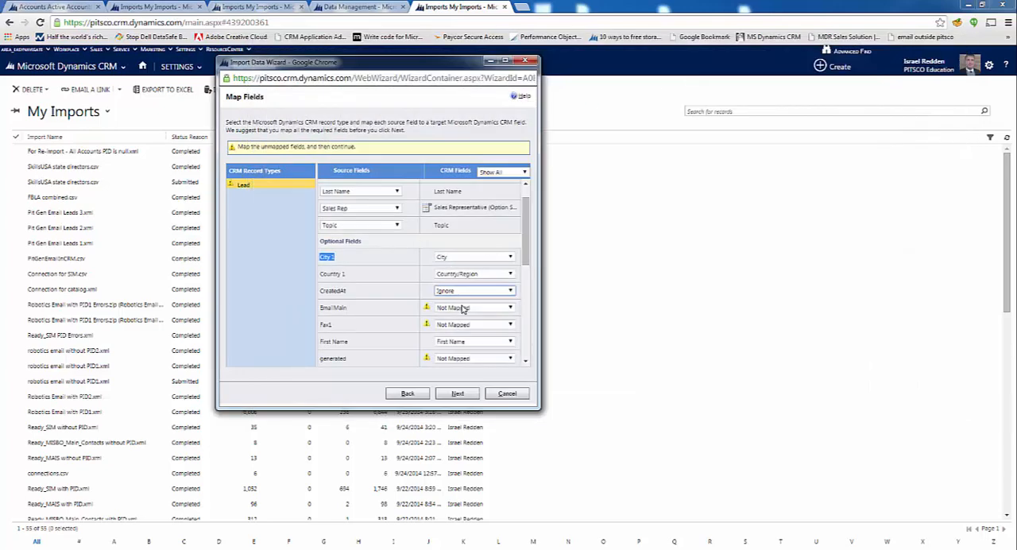
{"action": "left_click", "coordinate": [450, 294]}
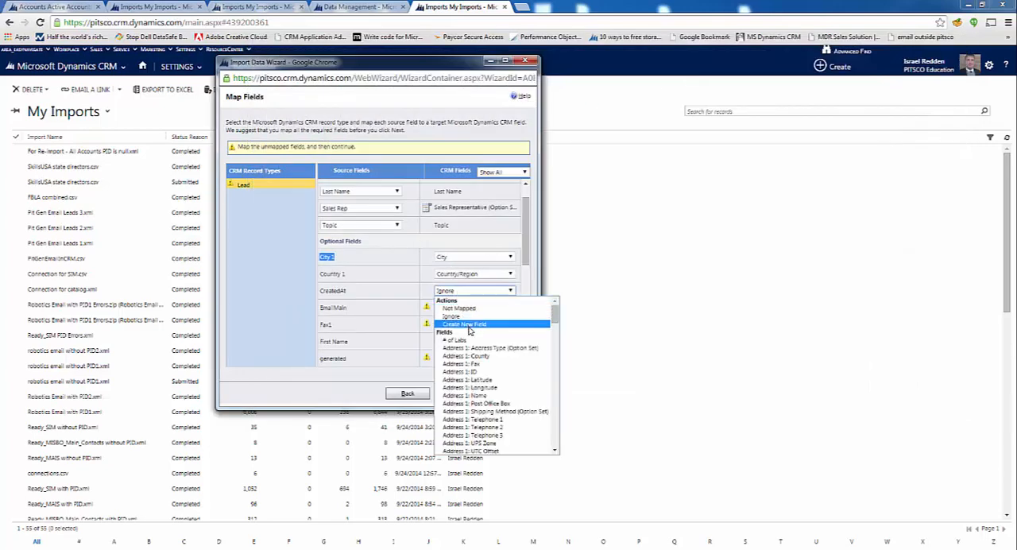
{"action": "scroll", "coordinate": [489, 350], "scroll_direction": "down", "scroll_amount": 10}
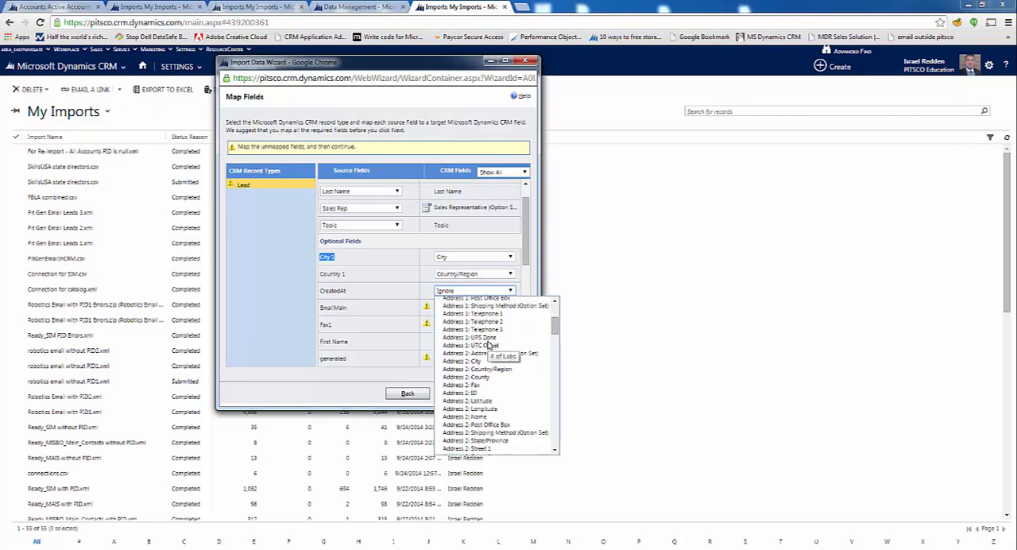
{"action": "scroll", "coordinate": [489, 352], "scroll_direction": "down", "scroll_amount": 15}
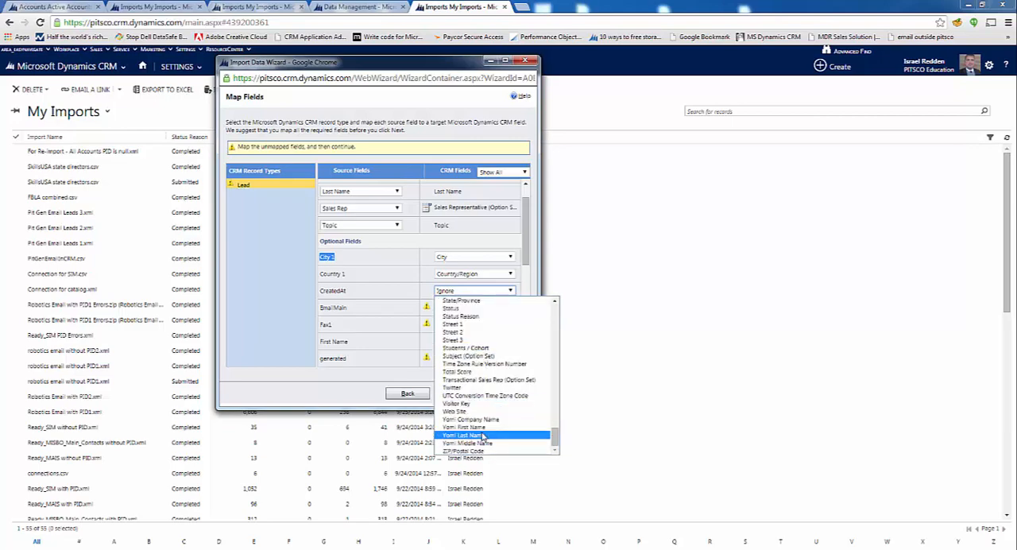
{"action": "scroll", "coordinate": [499, 410], "scroll_direction": "up", "scroll_amount": 7}
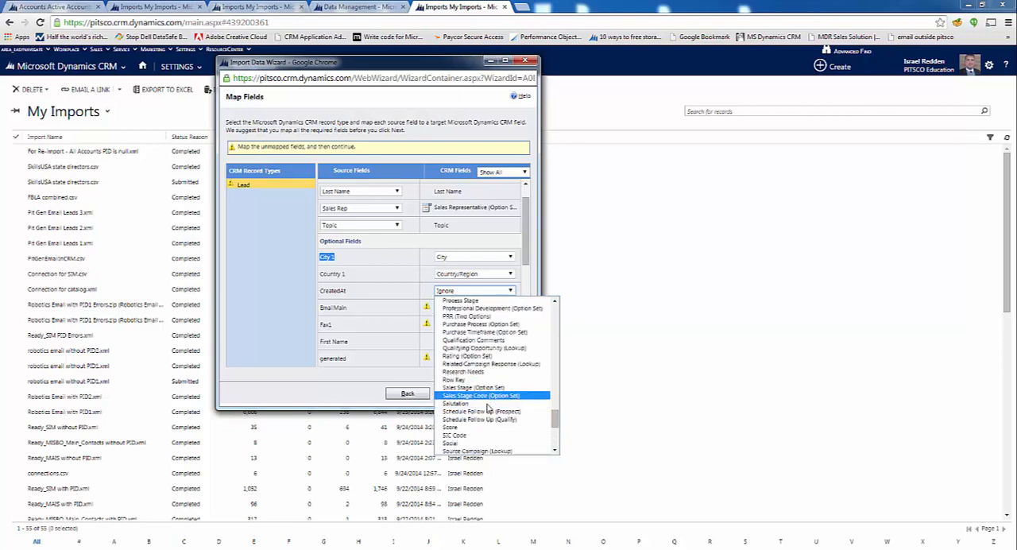
{"action": "scroll", "coordinate": [498, 401], "scroll_direction": "up", "scroll_amount": 2}
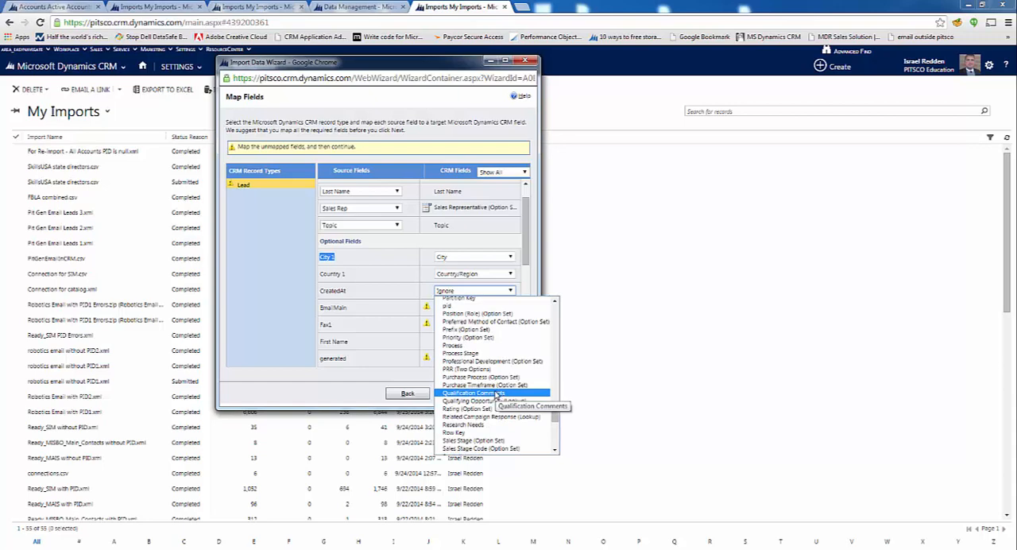
{"action": "scroll", "coordinate": [499, 395], "scroll_direction": "down", "scroll_amount": 9}
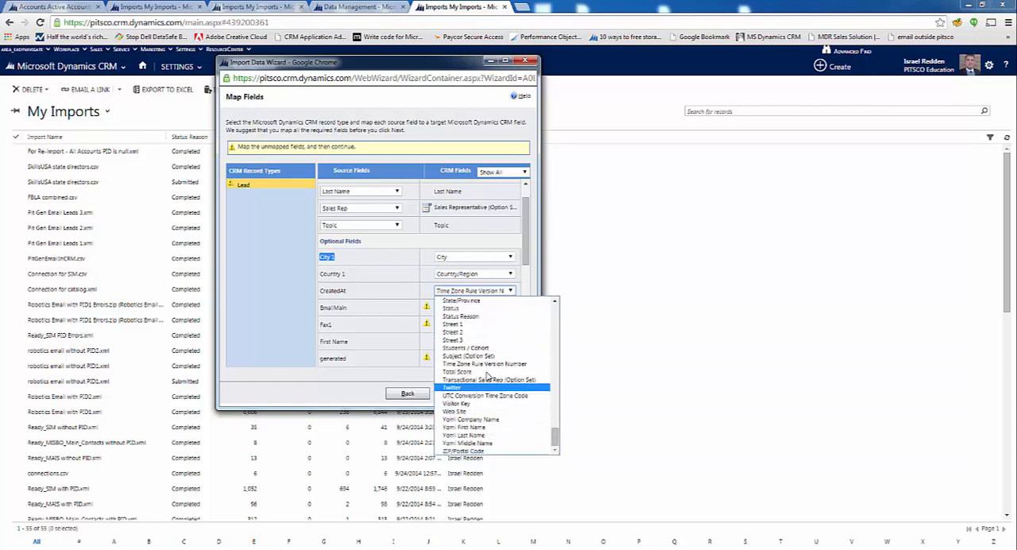
{"action": "key", "text": "Return"}
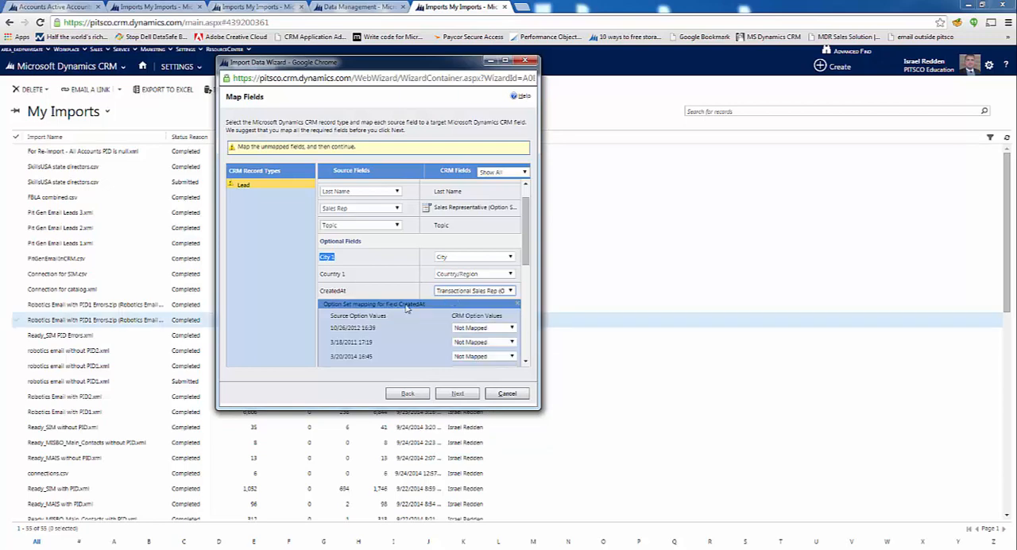
{"action": "scroll", "coordinate": [373, 342], "scroll_direction": "down", "scroll_amount": 4}
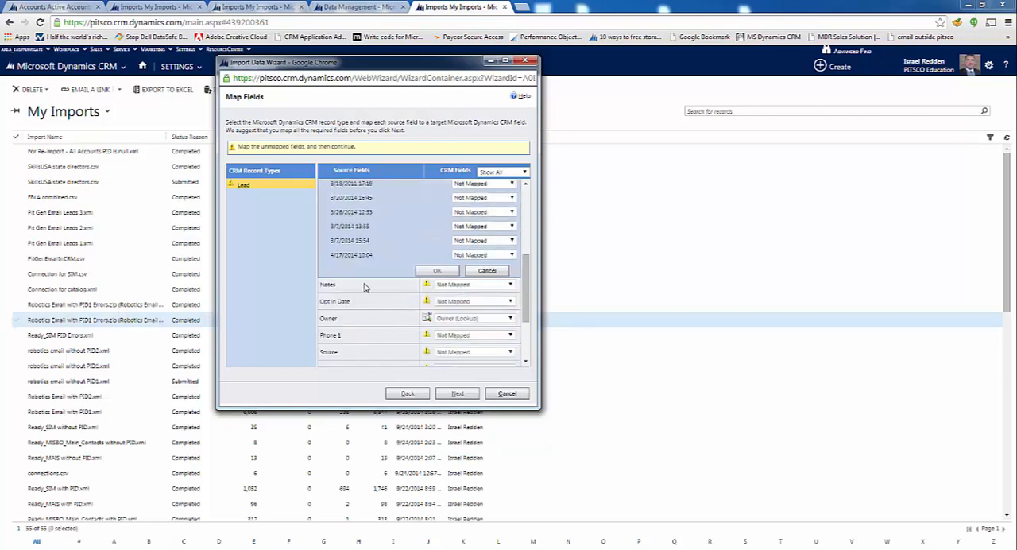
{"action": "scroll", "coordinate": [364, 287], "scroll_direction": "up", "scroll_amount": 2}
{"action": "left_click", "coordinate": [481, 323]}
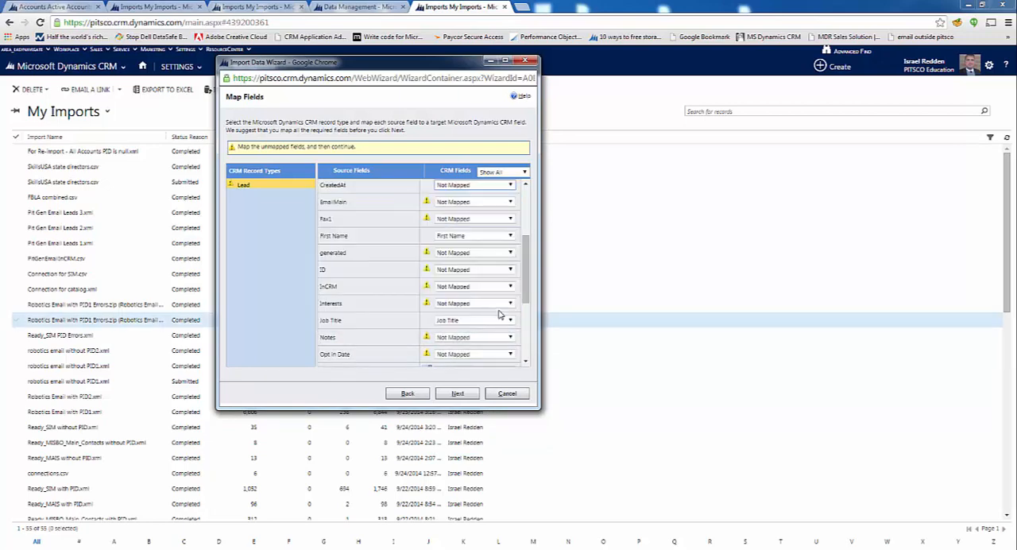
Map the optional CreatedAt source field to the Created On field
{"action": "scroll", "coordinate": [493, 294], "scroll_direction": "up", "scroll_amount": 2}
{"action": "left_click", "coordinate": [478, 292]}
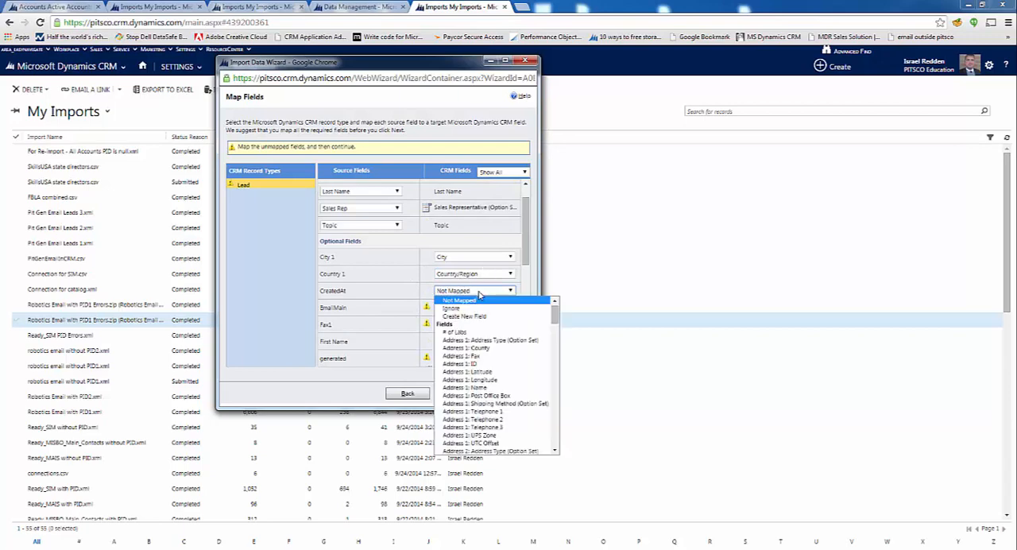
{"action": "key", "text": "c"}
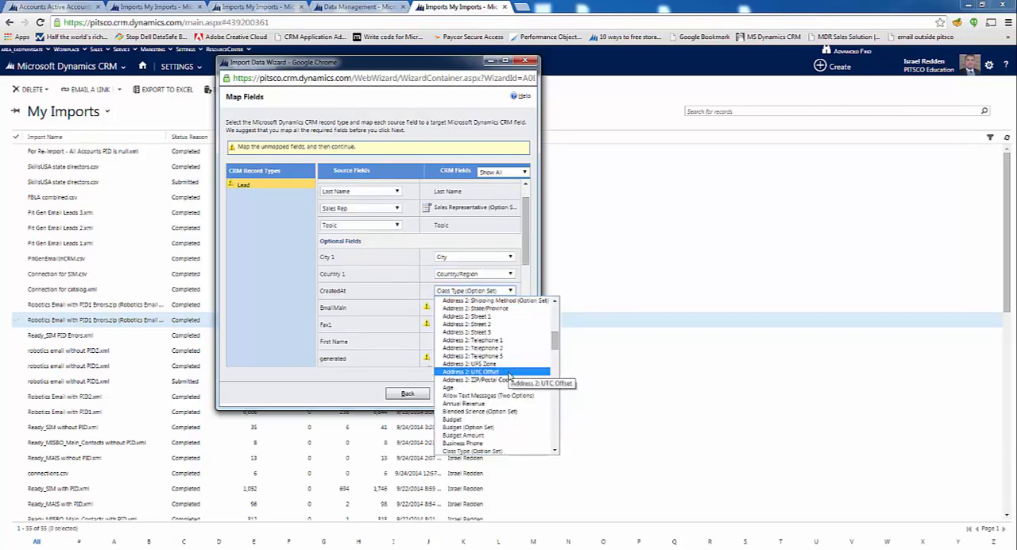
{"action": "scroll", "coordinate": [511, 382], "scroll_direction": "down", "scroll_amount": 2}
{"action": "scroll", "coordinate": [511, 384], "scroll_direction": "down", "scroll_amount": 1}
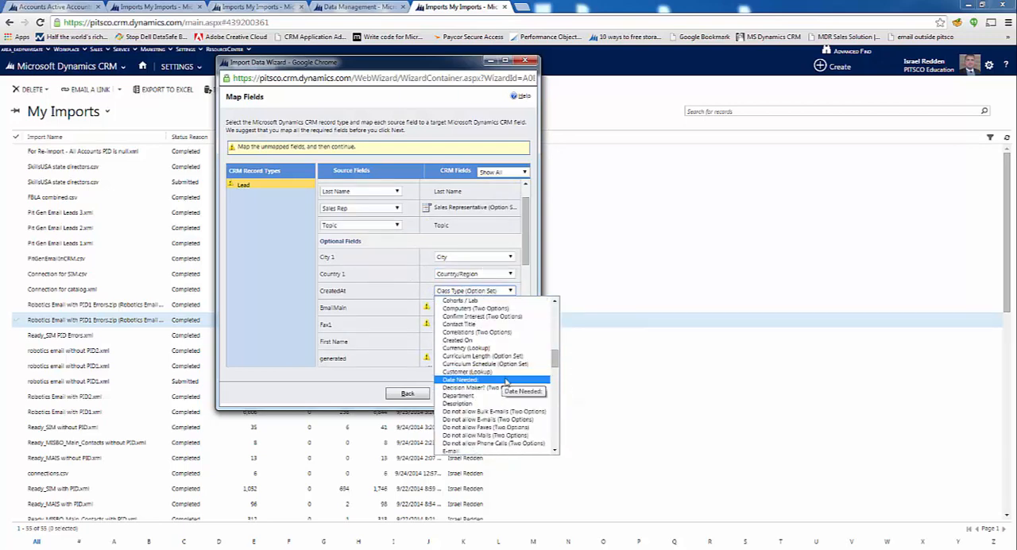
{"action": "left_click", "coordinate": [477, 341]}
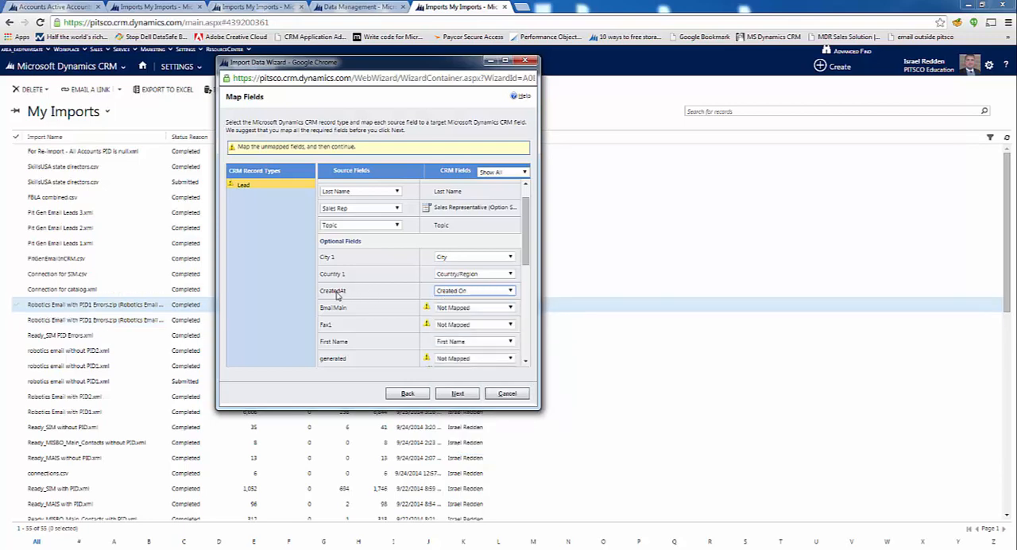
Map the optional EmailMain source field to the E-mail field
{"action": "left_click", "coordinate": [479, 309]}
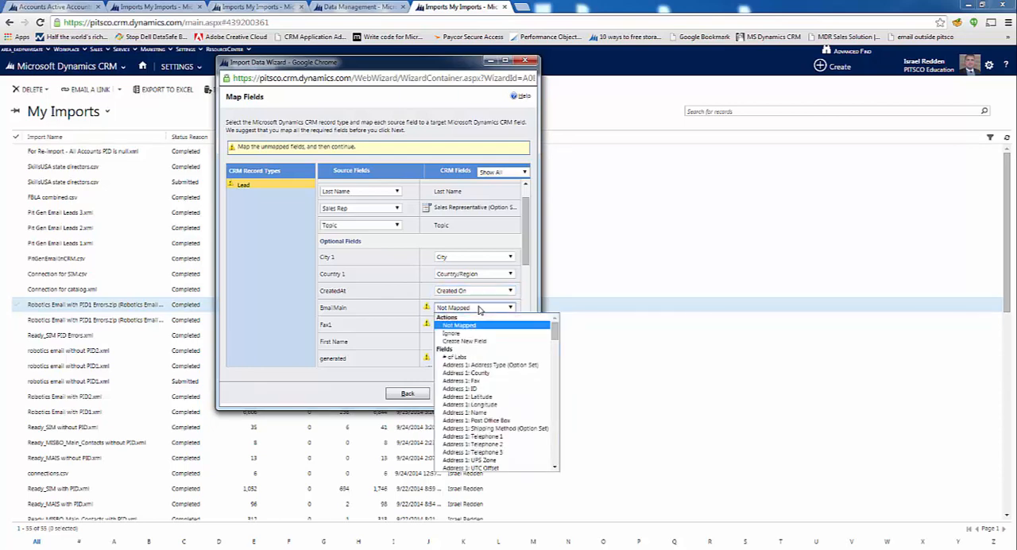
{"action": "key", "text": "e"}
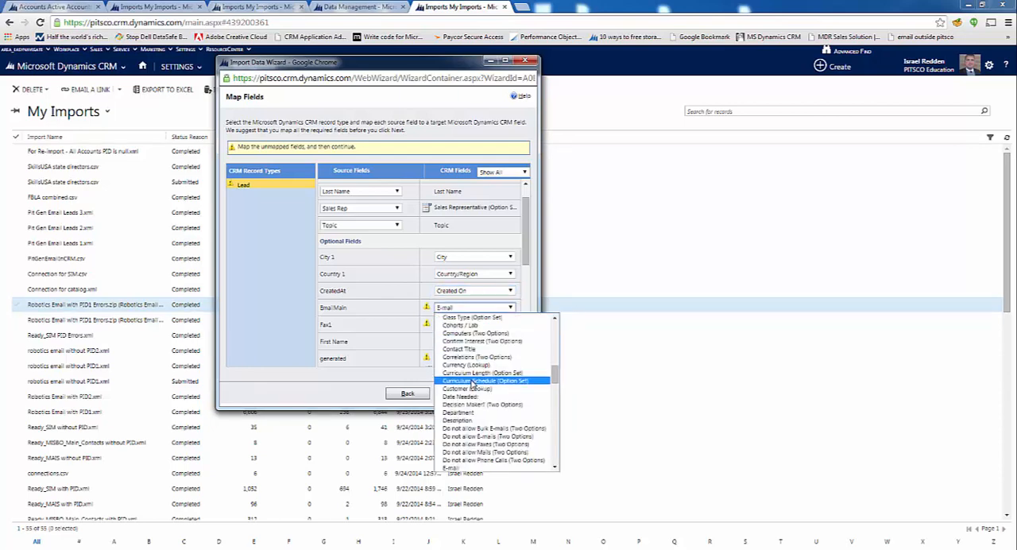
{"action": "left_click", "coordinate": [467, 472]}
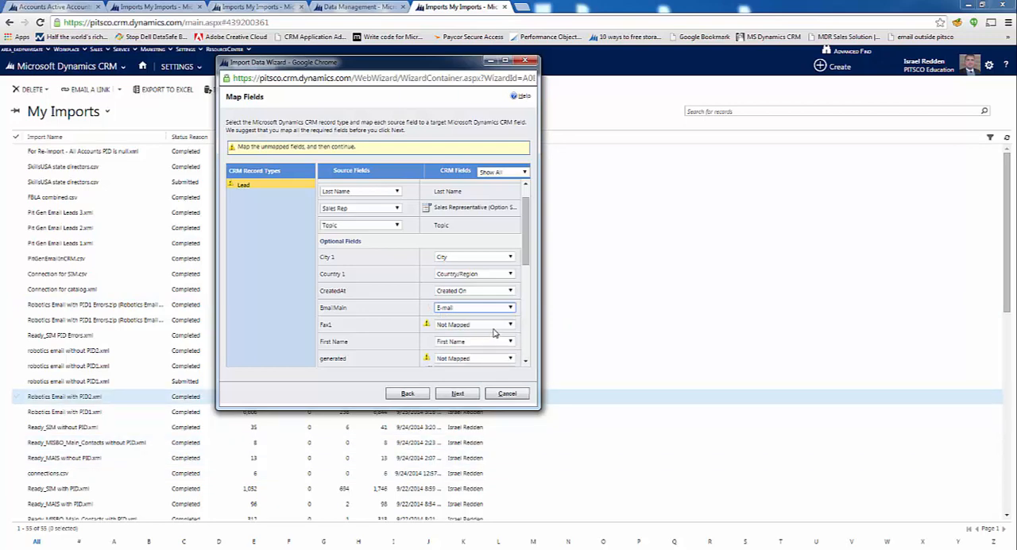
{"action": "left_click_drag", "start_coordinate": [526, 239], "coordinate": [510, 258]}
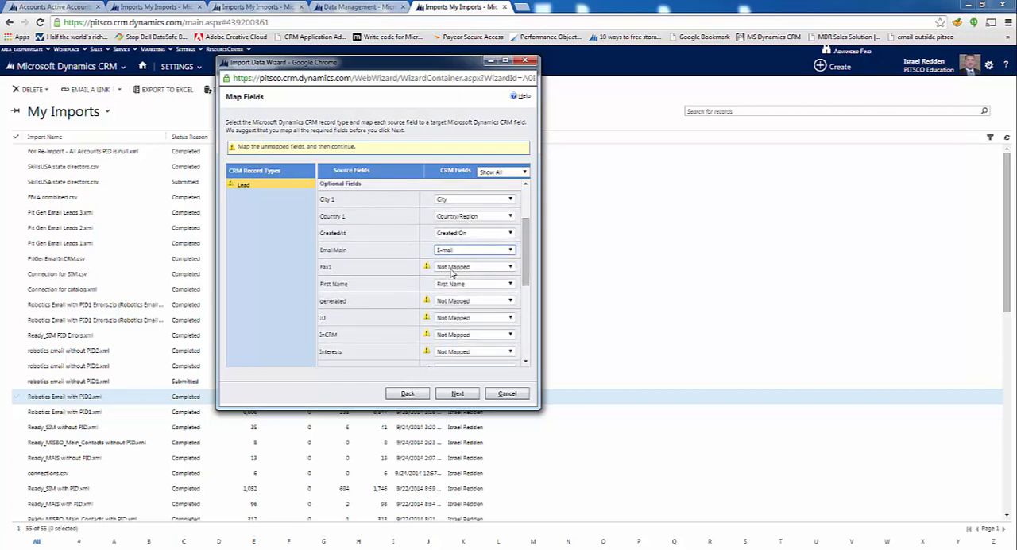
{"action": "left_click", "coordinate": [450, 273]}
{"action": "key", "text": "Down"}
{"action": "key", "text": "Down"}
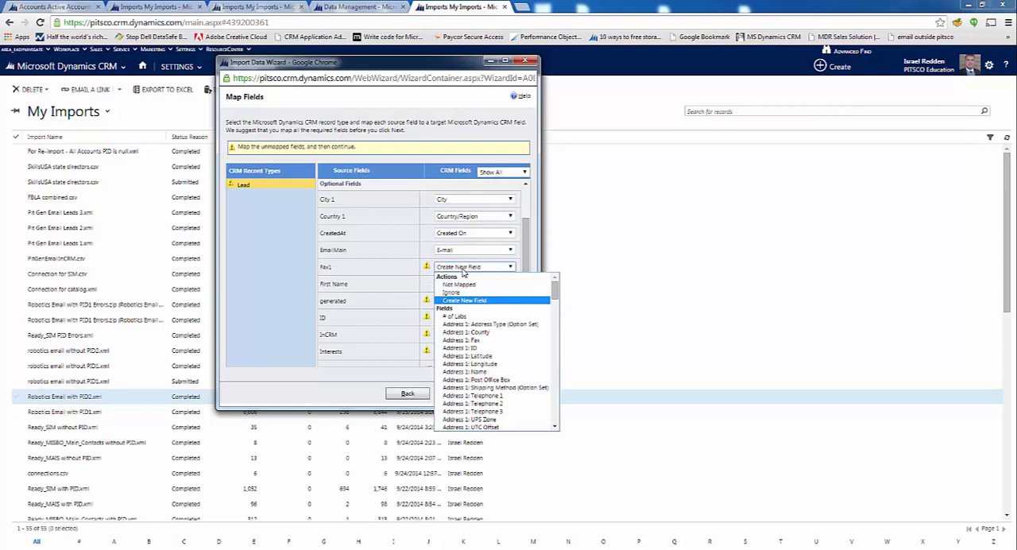
{"action": "left_click", "coordinate": [477, 299]}
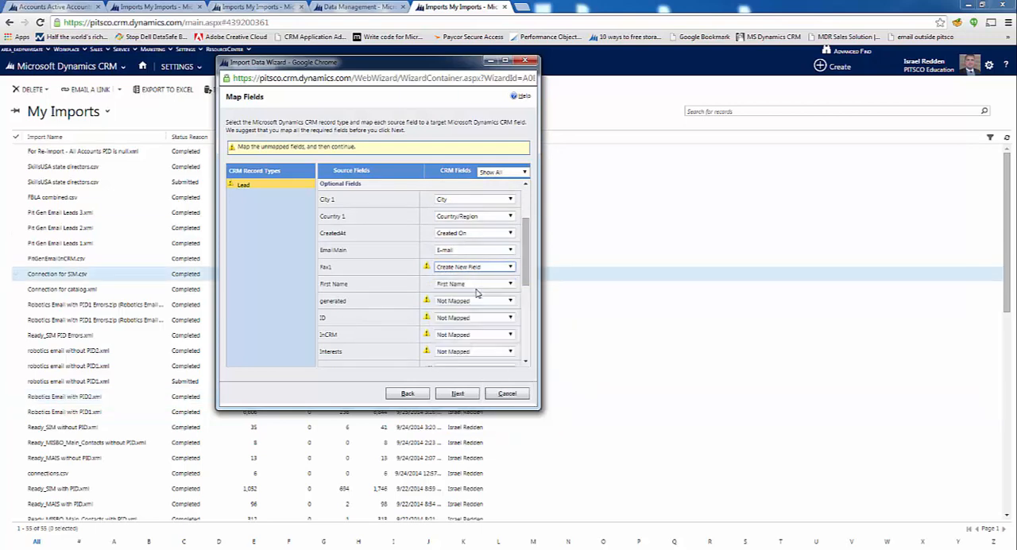
Set the optional Fax1 and generated source fields to Ignore
{"action": "left_click", "coordinate": [476, 267]}
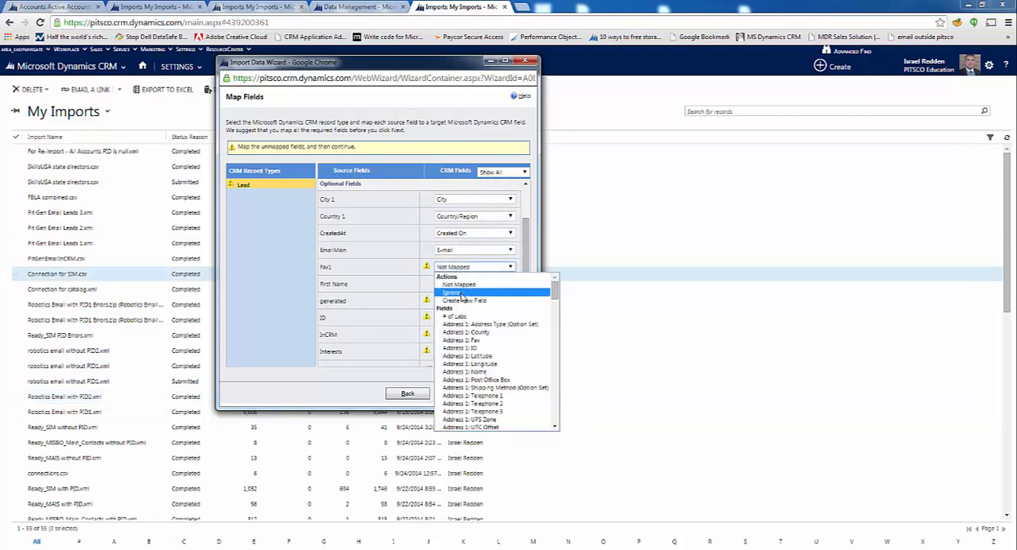
{"action": "left_click", "coordinate": [493, 294]}
{"action": "left_click", "coordinate": [479, 301]}
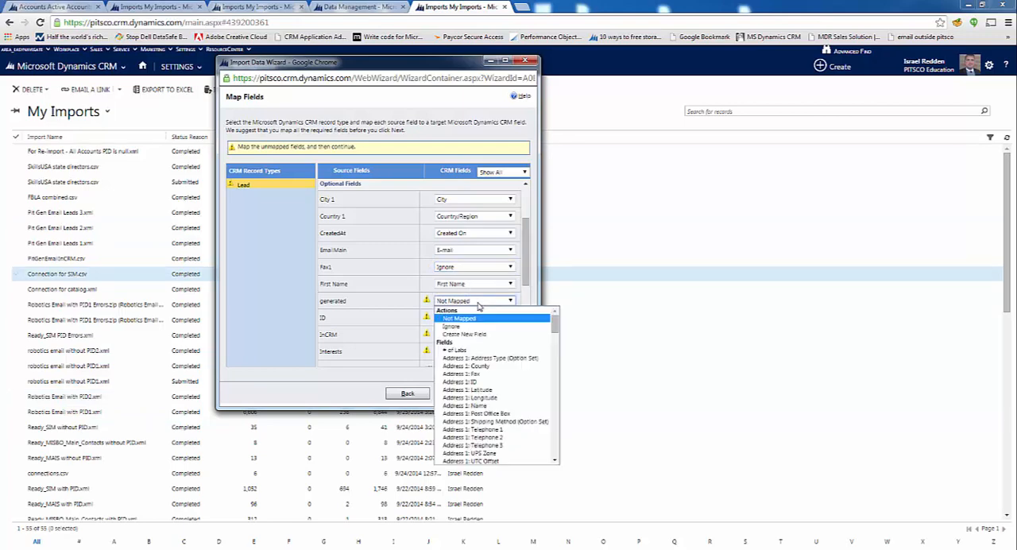
{"action": "left_click", "coordinate": [459, 327]}
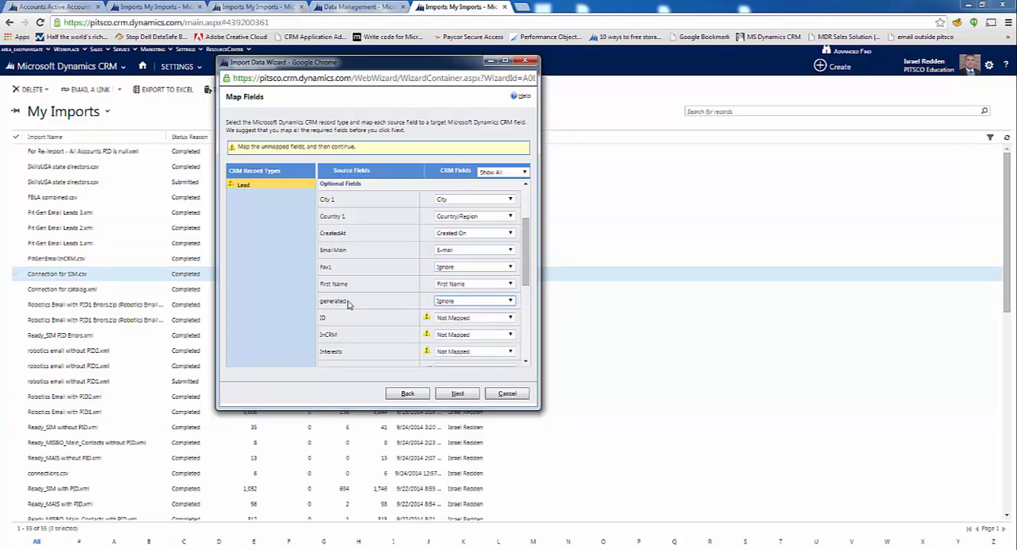
{"action": "left_click_drag", "start_coordinate": [348, 304], "coordinate": [369, 301]}
{"action": "left_click", "coordinate": [319, 307]}
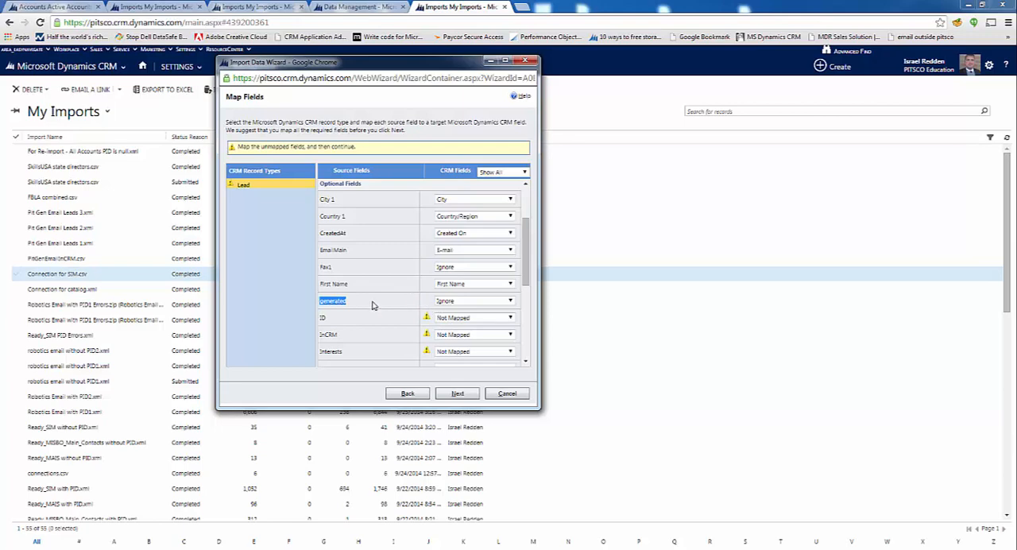
Set the optional ID and InCRM source fields to Ignore
{"action": "left_click", "coordinate": [469, 319]}
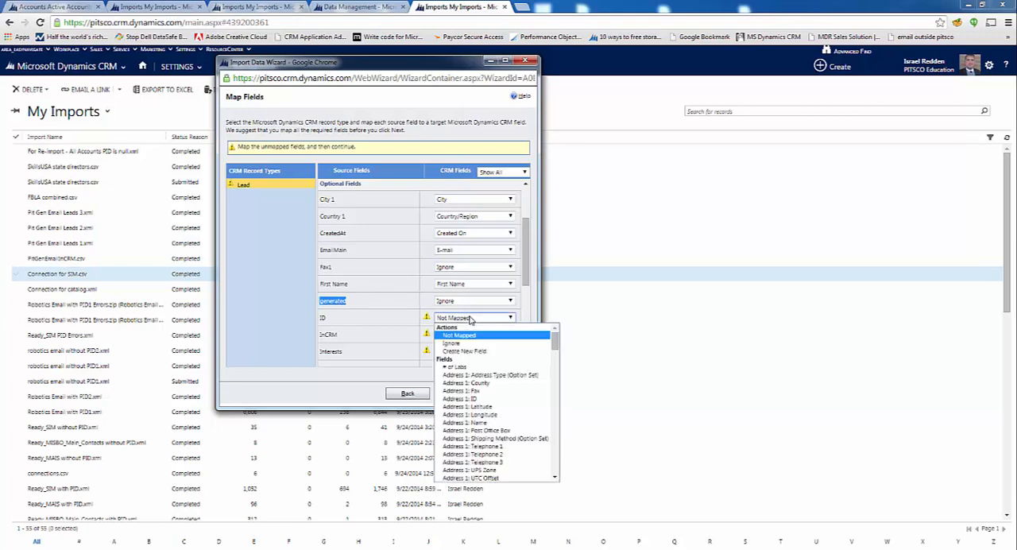
{"action": "left_click", "coordinate": [458, 338]}
{"action": "left_click", "coordinate": [458, 335]}
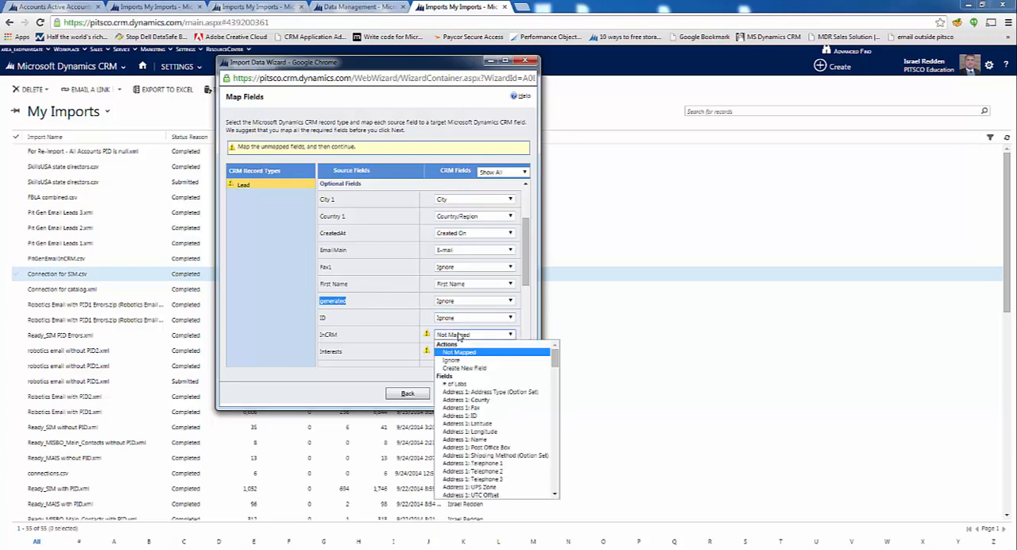
{"action": "left_click", "coordinate": [458, 355]}
Look through the available CRM fields for a match to the Interests source field, leaving the mapping as it is
{"action": "scroll", "coordinate": [530, 274], "scroll_direction": "down", "scroll_amount": 3}
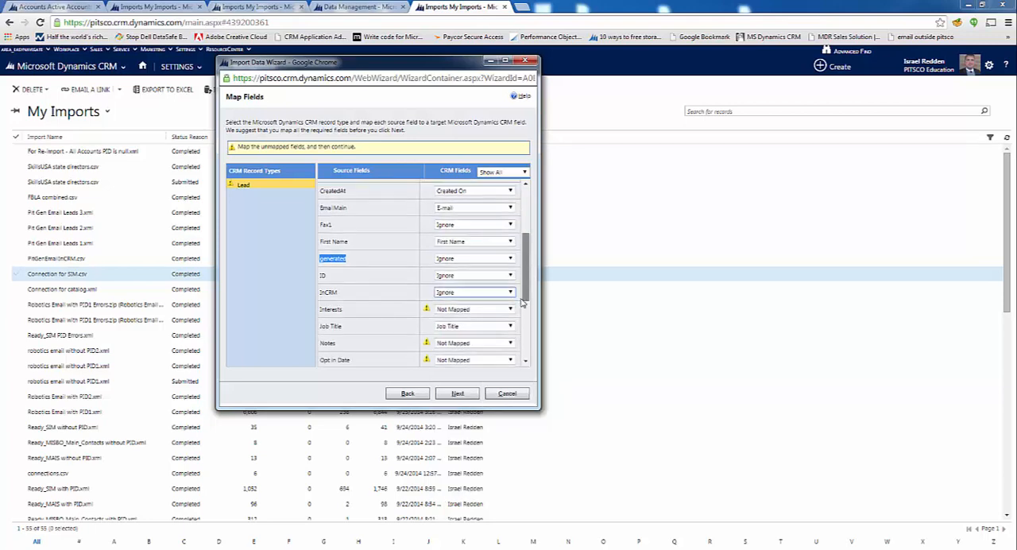
{"action": "left_click", "coordinate": [469, 221]}
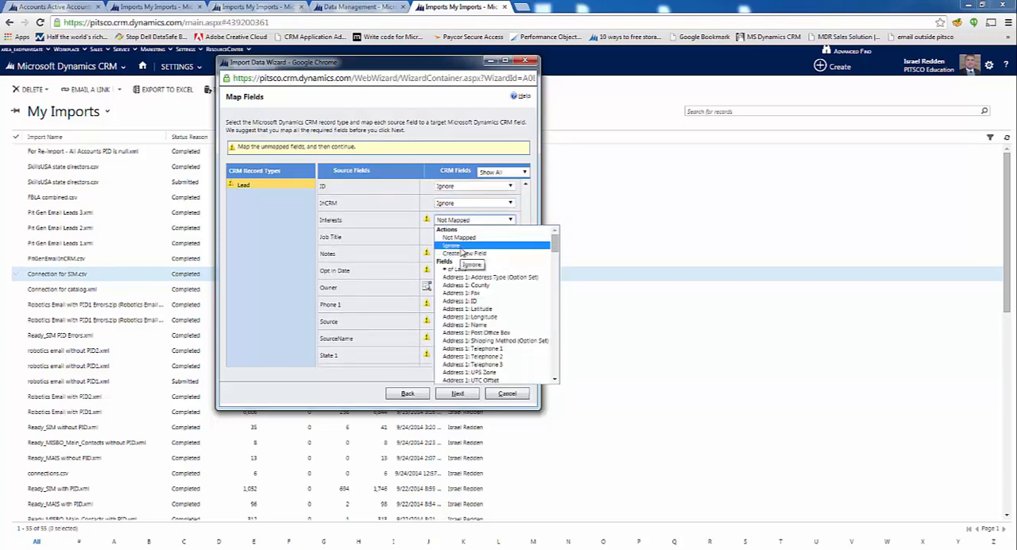
{"action": "scroll", "coordinate": [466, 268], "scroll_direction": "down", "scroll_amount": 10}
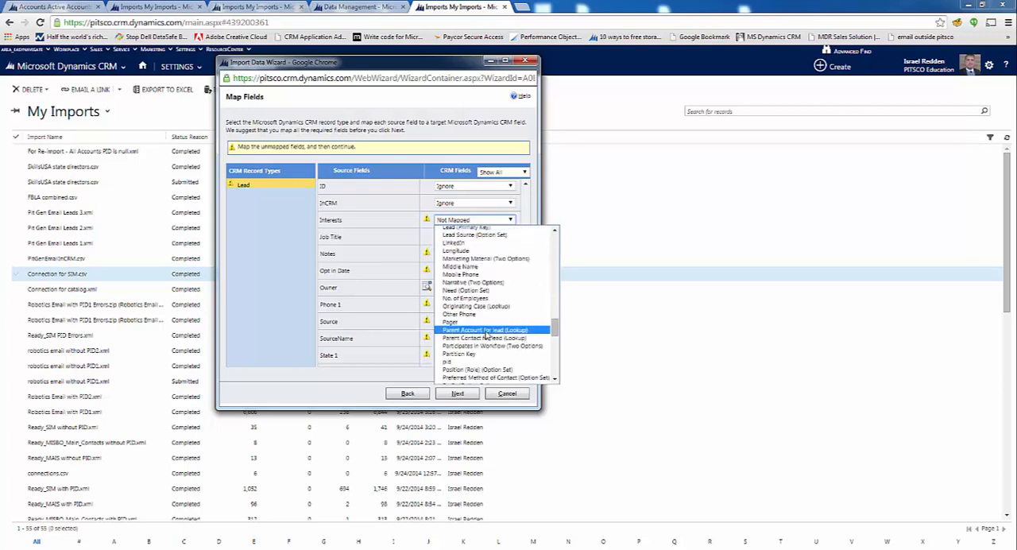
{"action": "scroll", "coordinate": [487, 335], "scroll_direction": "down", "scroll_amount": 5}
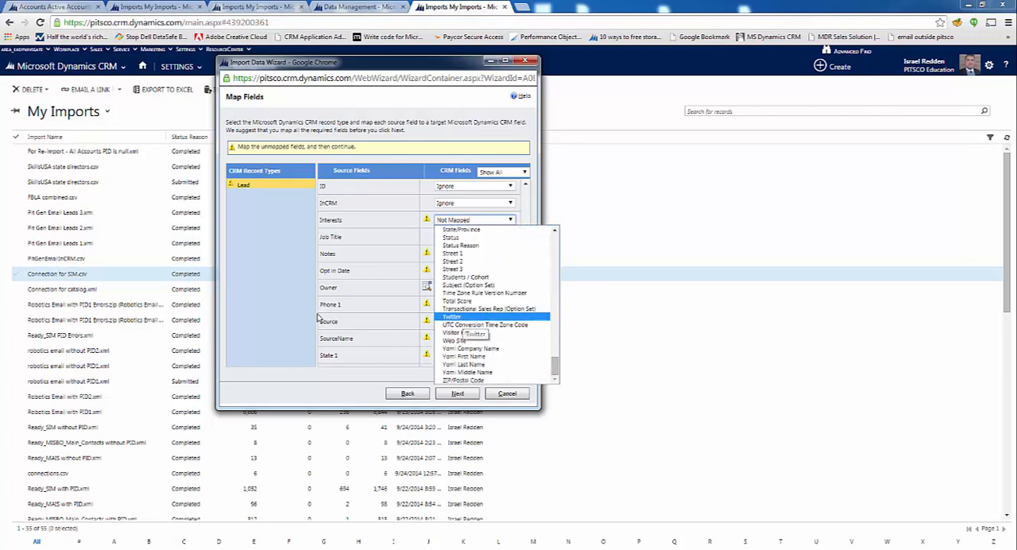
{"action": "left_click", "coordinate": [337, 299]}
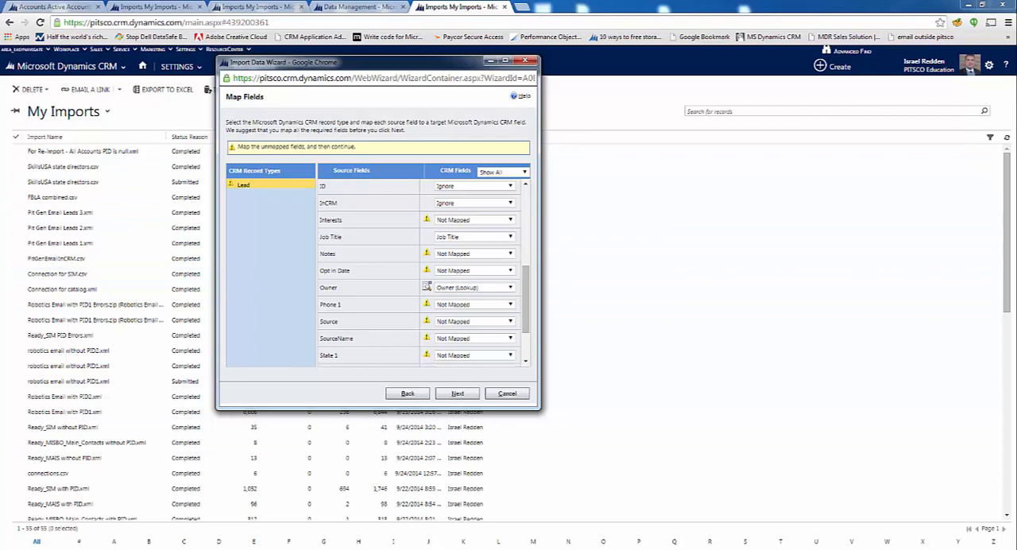
Open Pit Gen Email Leads 1.txt in Excel, check the Interests column for data, and return to the import wizard
{"action": "right_click", "coordinate": [394, 547]}
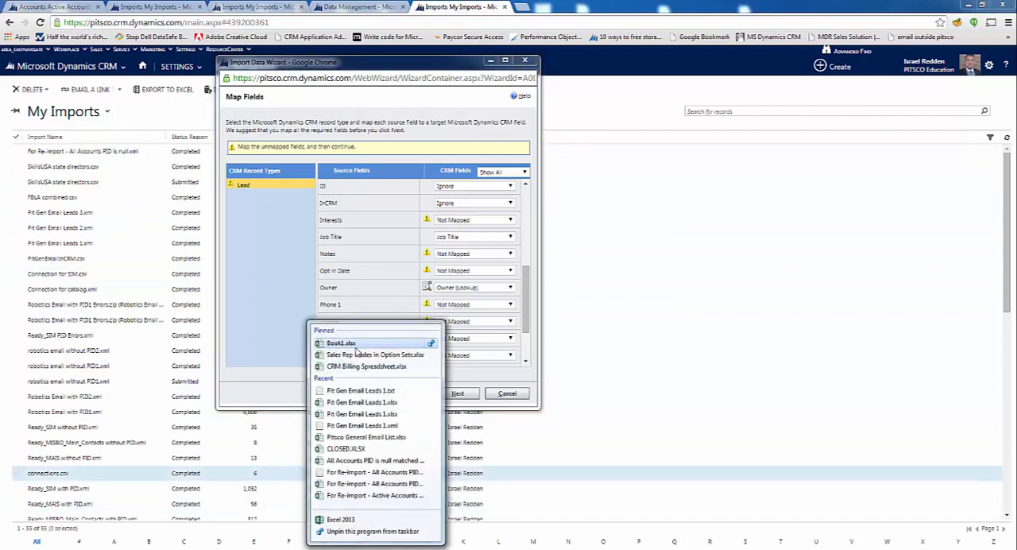
{"action": "left_click", "coordinate": [389, 395]}
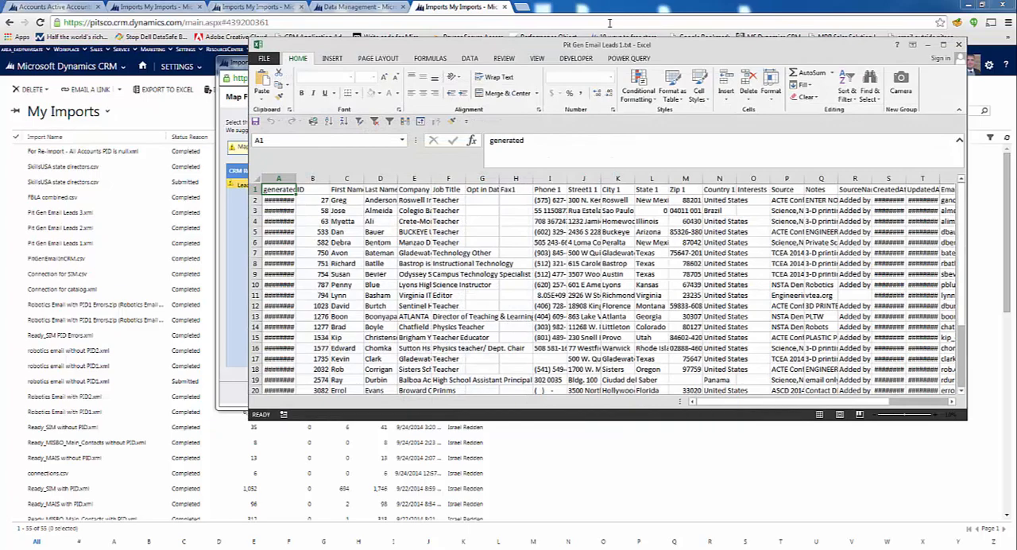
{"action": "left_click_drag", "start_coordinate": [612, 45], "coordinate": [595, 2]}
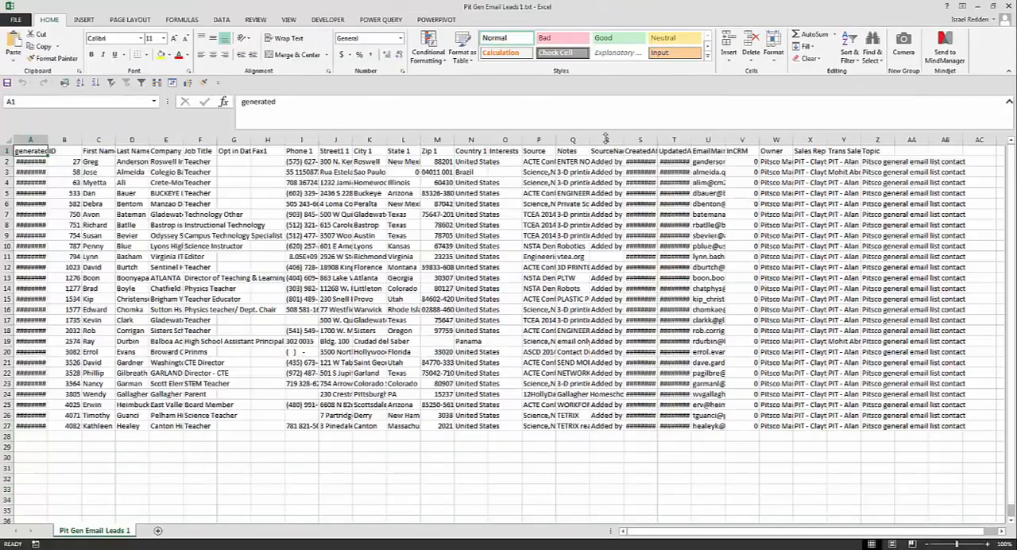
{"action": "left_click_drag", "start_coordinate": [503, 162], "coordinate": [498, 437]}
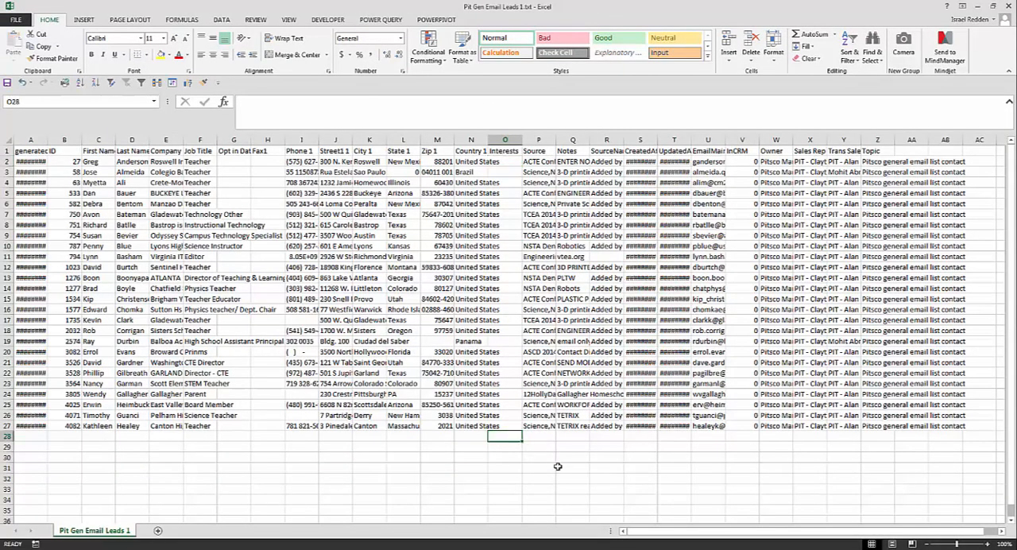
{"action": "key", "text": "ctrl+z"}
{"action": "left_click_drag", "start_coordinate": [932, 6], "coordinate": [899, 71]}
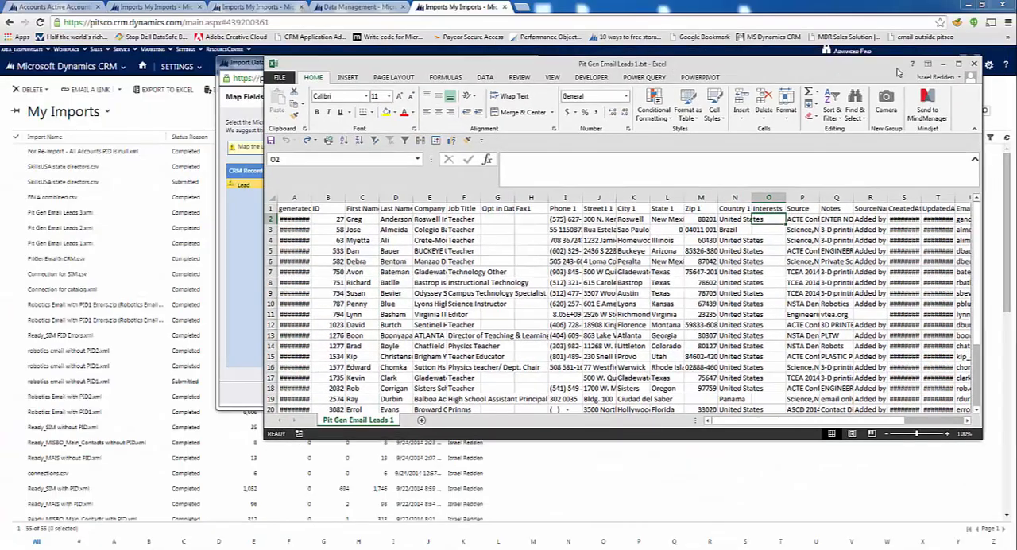
{"action": "left_click", "coordinate": [942, 63]}
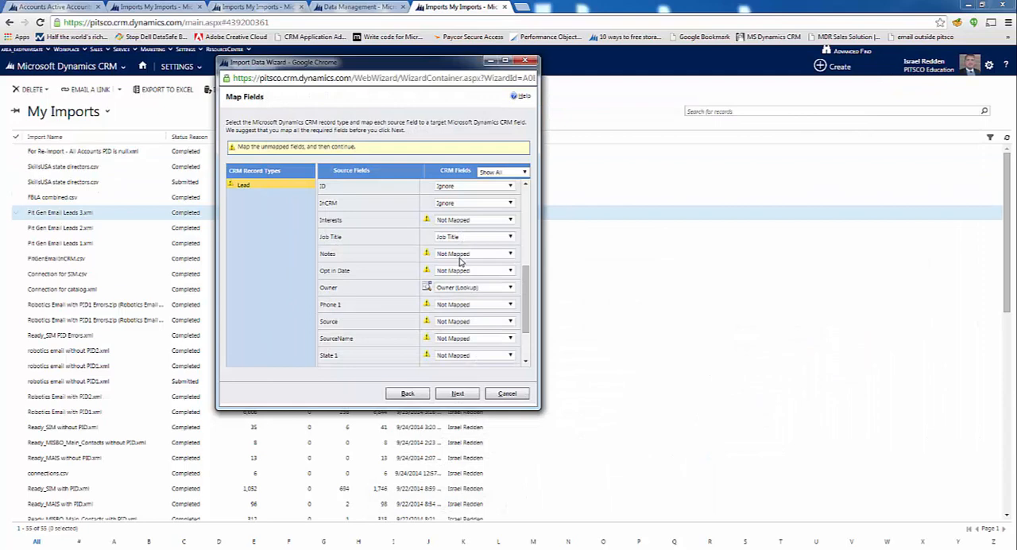
Set the optional Interests source field to Ignore
{"action": "left_click", "coordinate": [461, 223]}
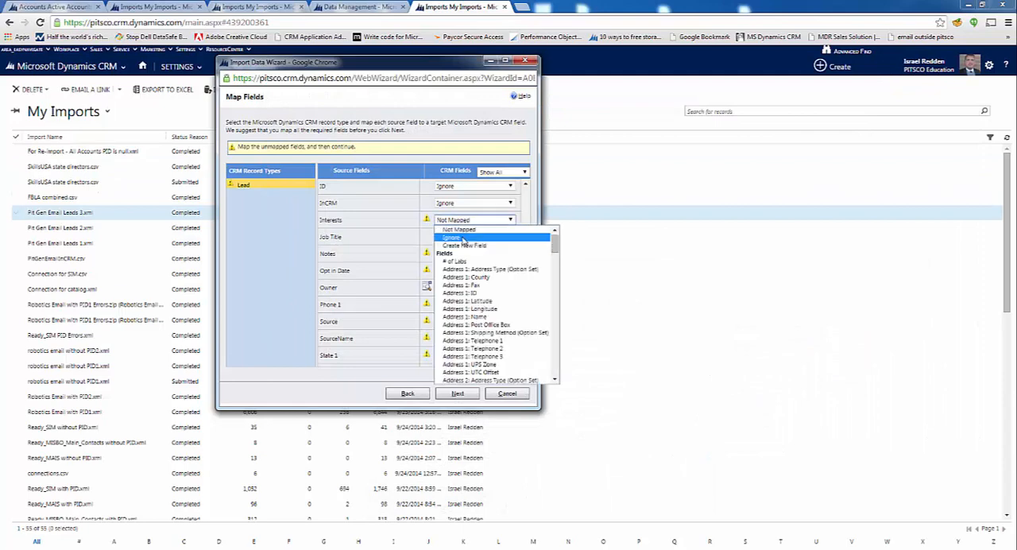
{"action": "left_click", "coordinate": [456, 245]}
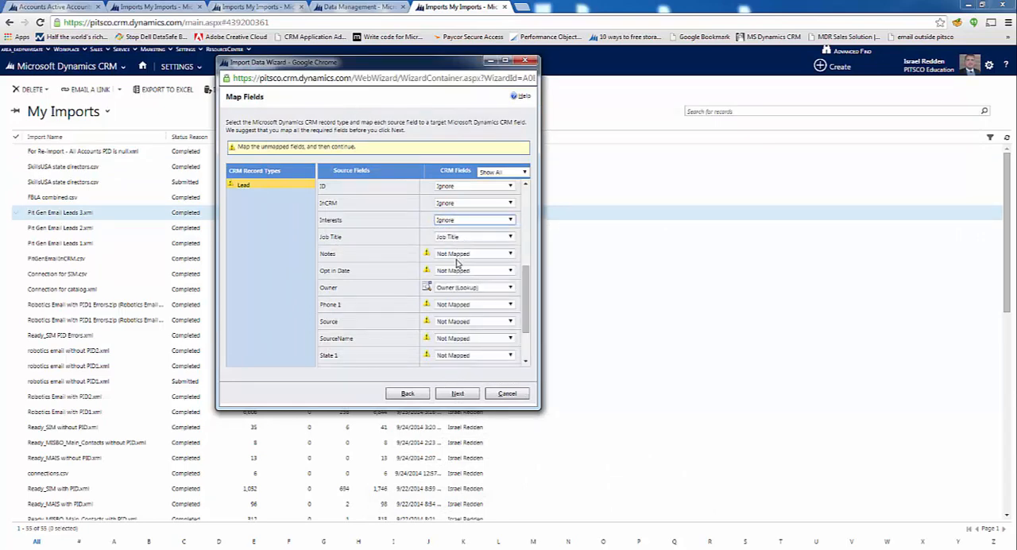
Switch to Pit Gen Email Leads 1.txt in Excel, fit the Notes column to its contents, and examine the note in cell Q2
{"action": "left_click", "coordinate": [465, 254]}
{"action": "left_click", "coordinate": [465, 257]}
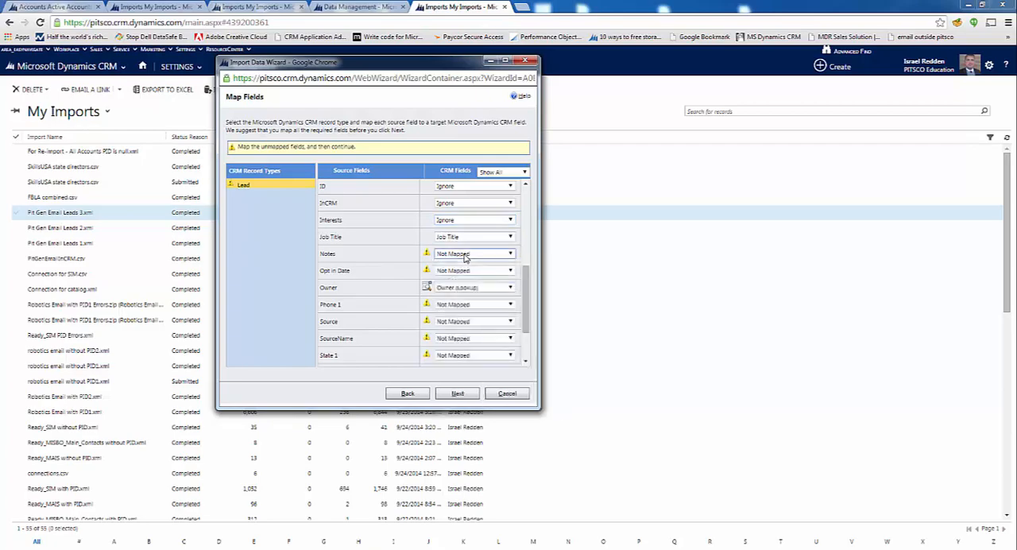
{"action": "left_click", "coordinate": [402, 549]}
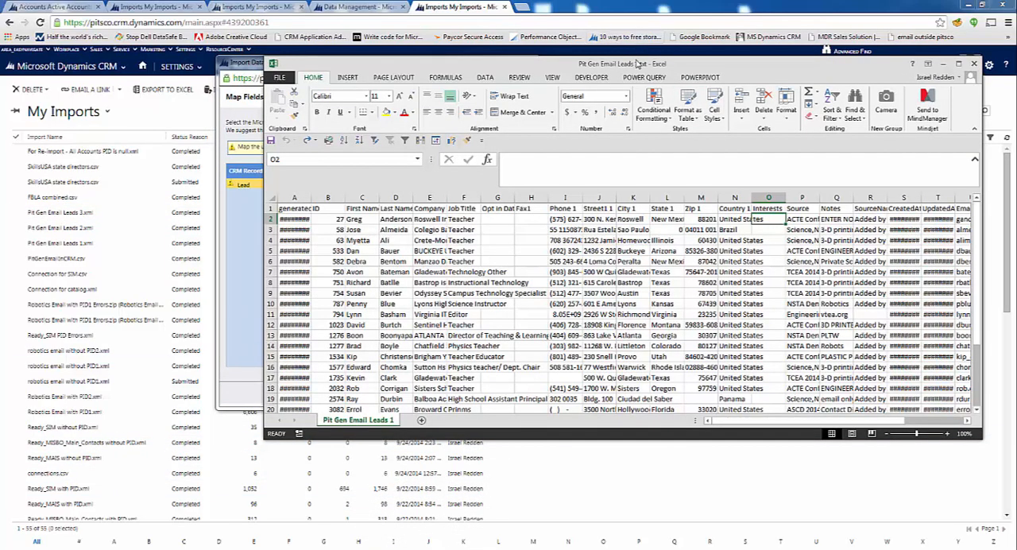
{"action": "left_click_drag", "start_coordinate": [638, 64], "coordinate": [374, 2]}
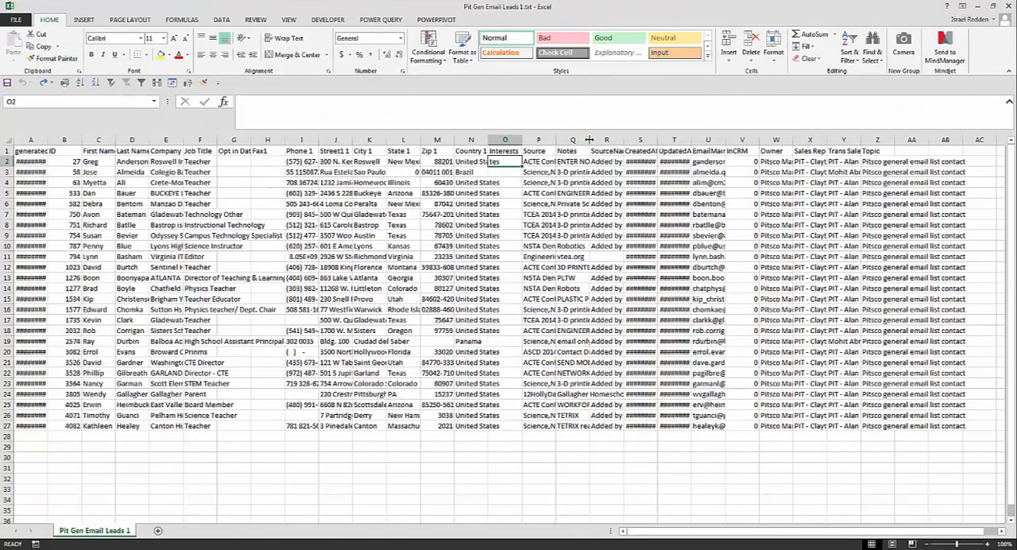
{"action": "double_click", "coordinate": [589, 140]}
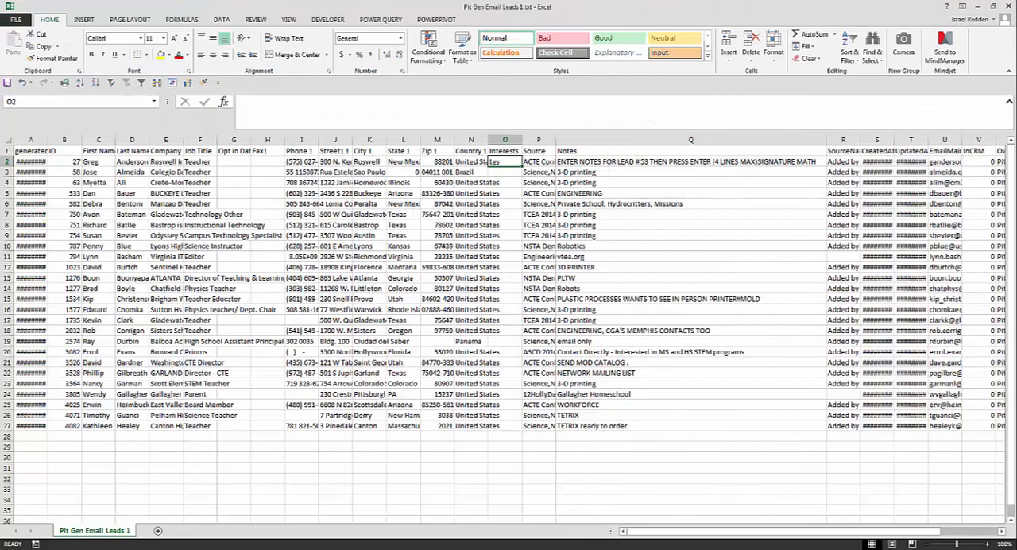
{"action": "left_click", "coordinate": [691, 161]}
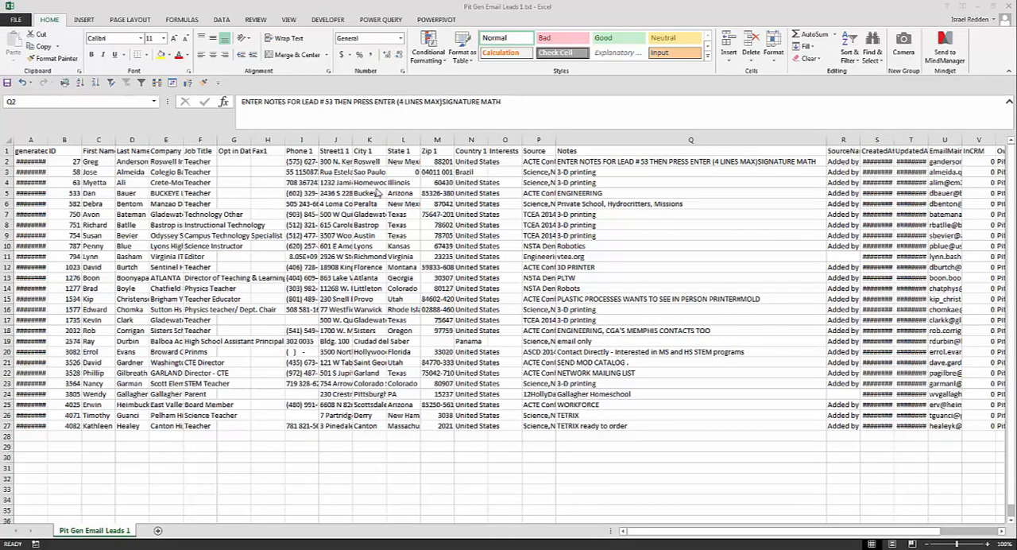
{"action": "left_click", "coordinate": [606, 163]}
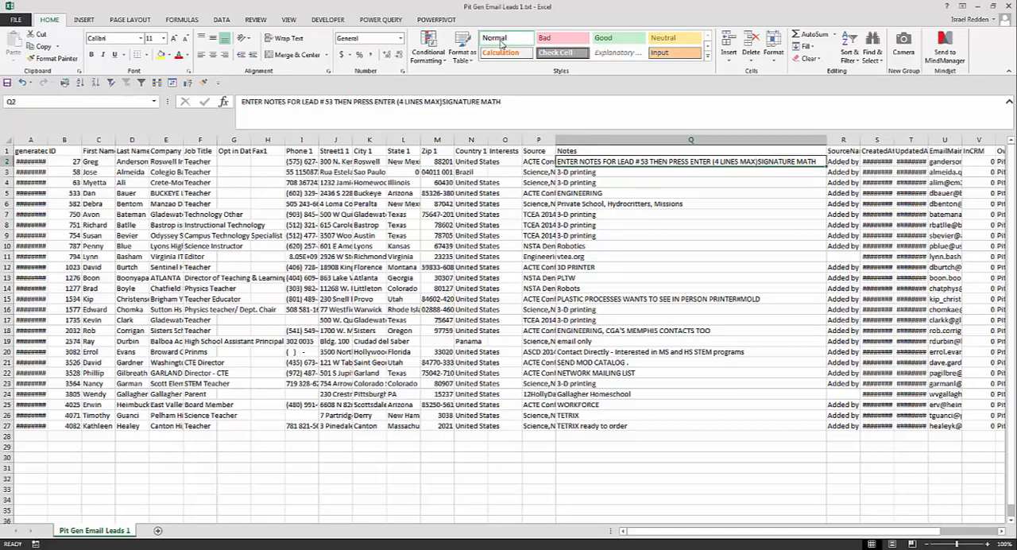
Switch to the open Lead record in Chrome, check its Description field under Details, and return to the import wizard
{"action": "left_click_drag", "start_coordinate": [859, 5], "coordinate": [696, 4]}
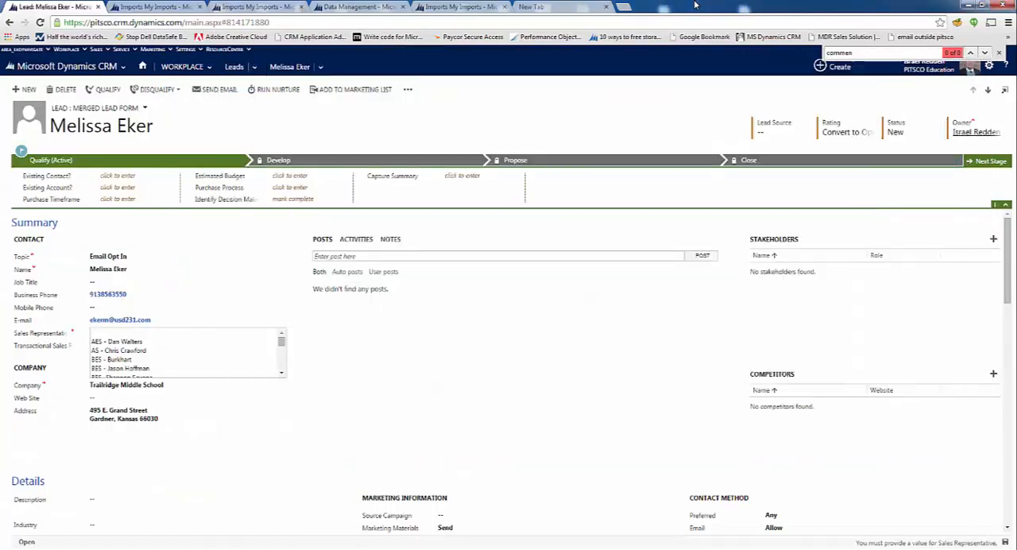
{"action": "left_click", "coordinate": [104, 509]}
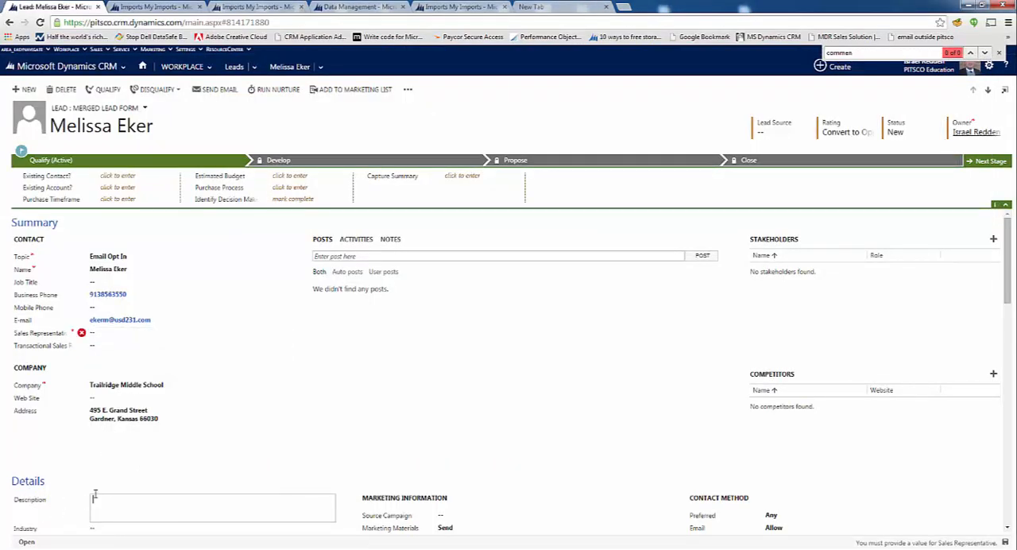
{"action": "left_click", "coordinate": [451, 6]}
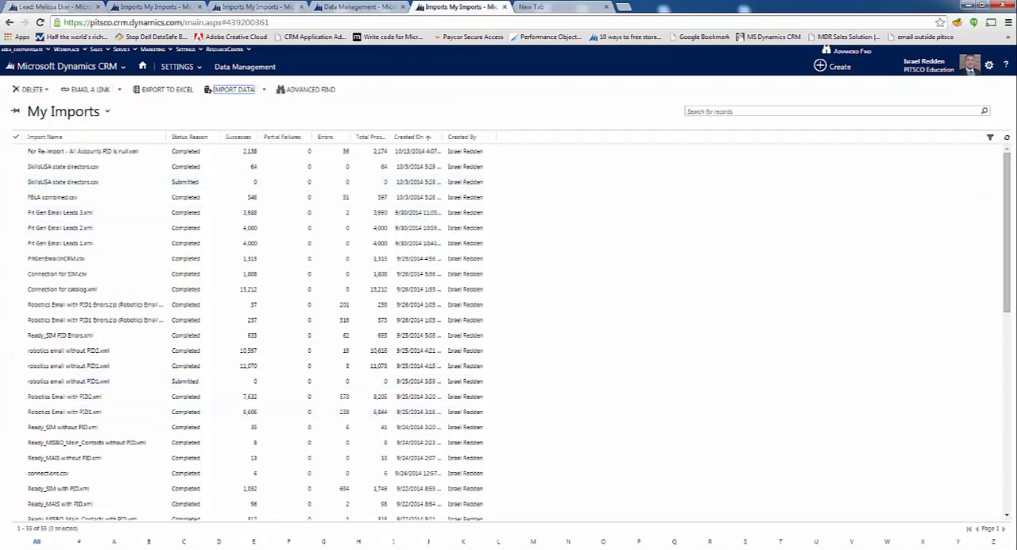
{"action": "left_click", "coordinate": [414, 501]}
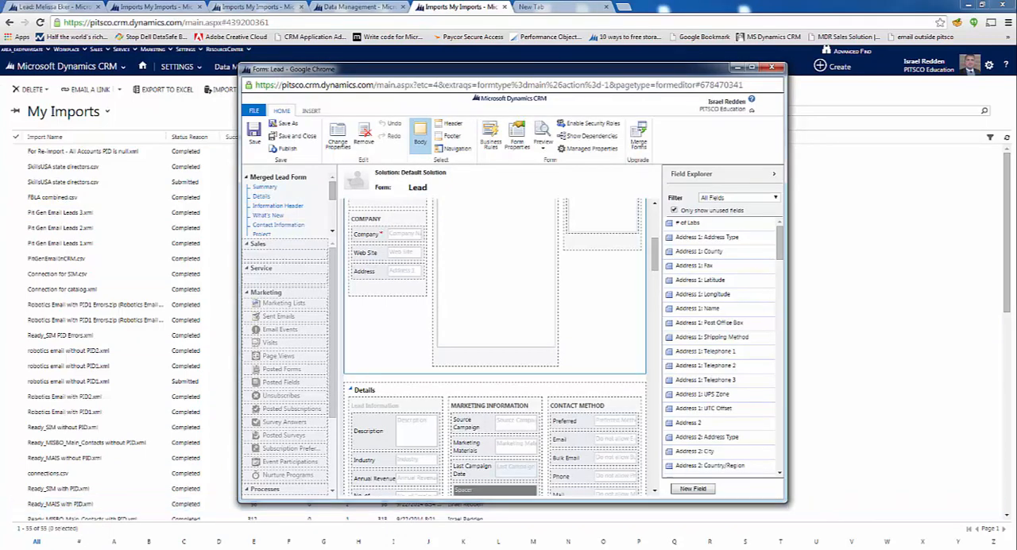
{"action": "left_click", "coordinate": [311, 513]}
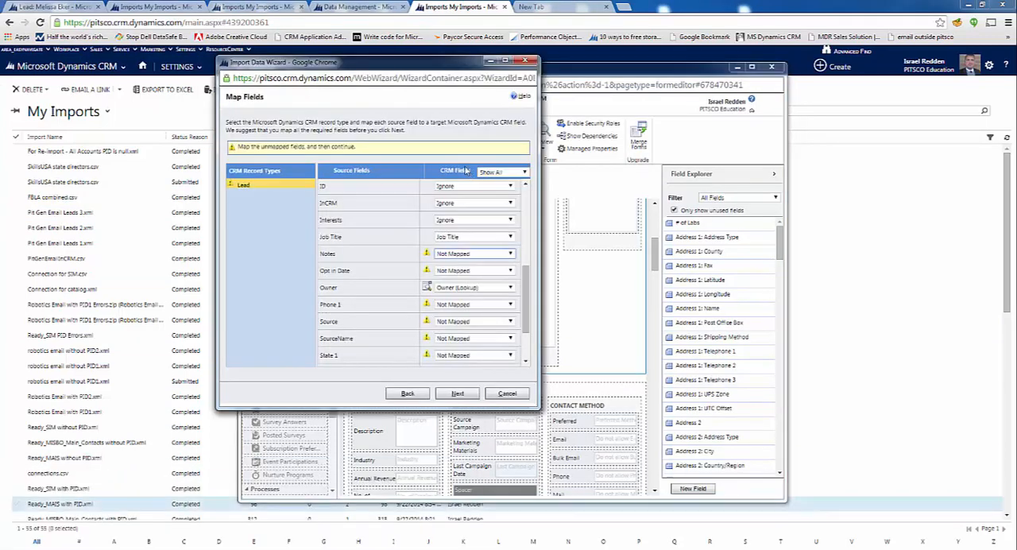
Map the Notes source field to the Description CRM field
{"action": "left_click", "coordinate": [483, 255]}
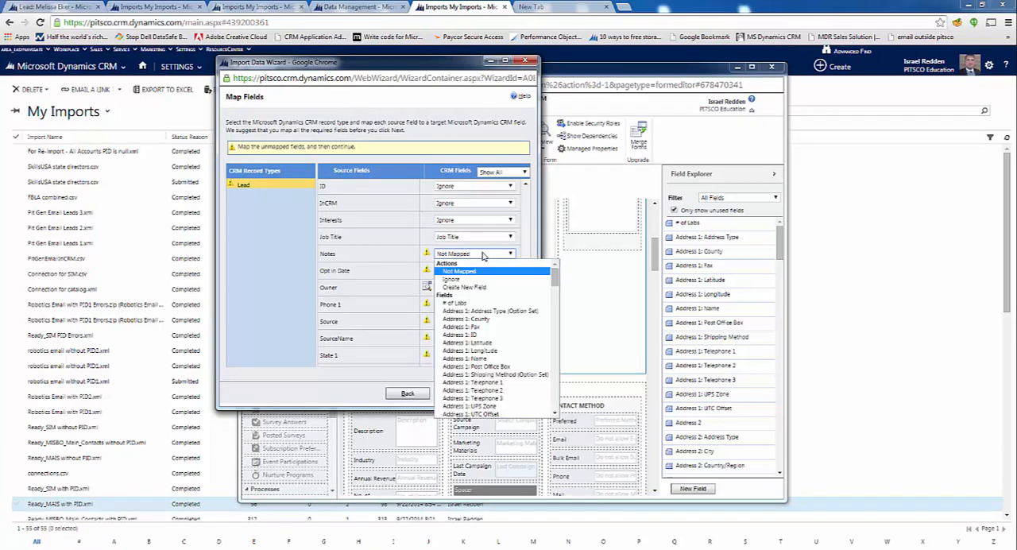
{"action": "key", "text": "d"}
{"action": "scroll", "coordinate": [492, 349], "scroll_direction": "down", "scroll_amount": 4}
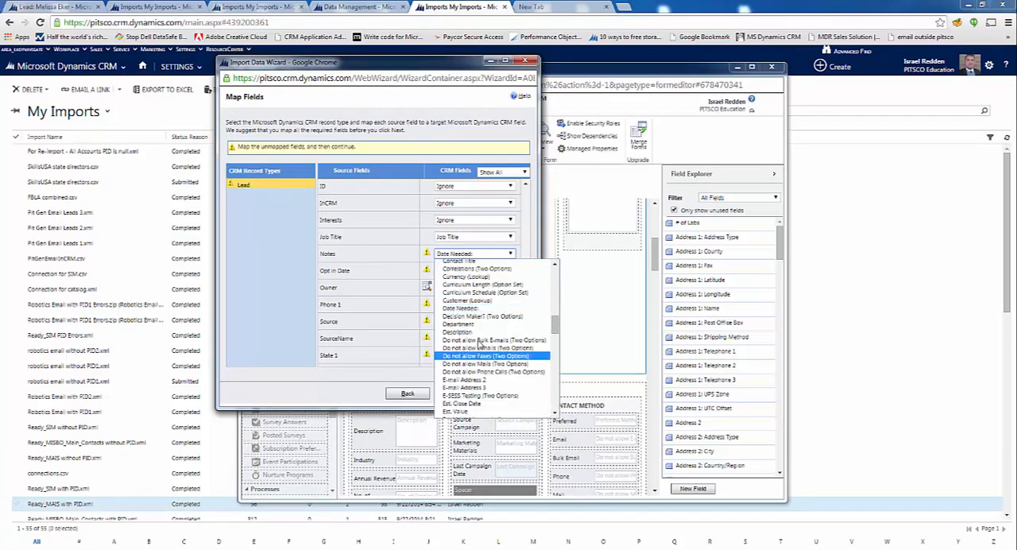
{"action": "left_click", "coordinate": [470, 332]}
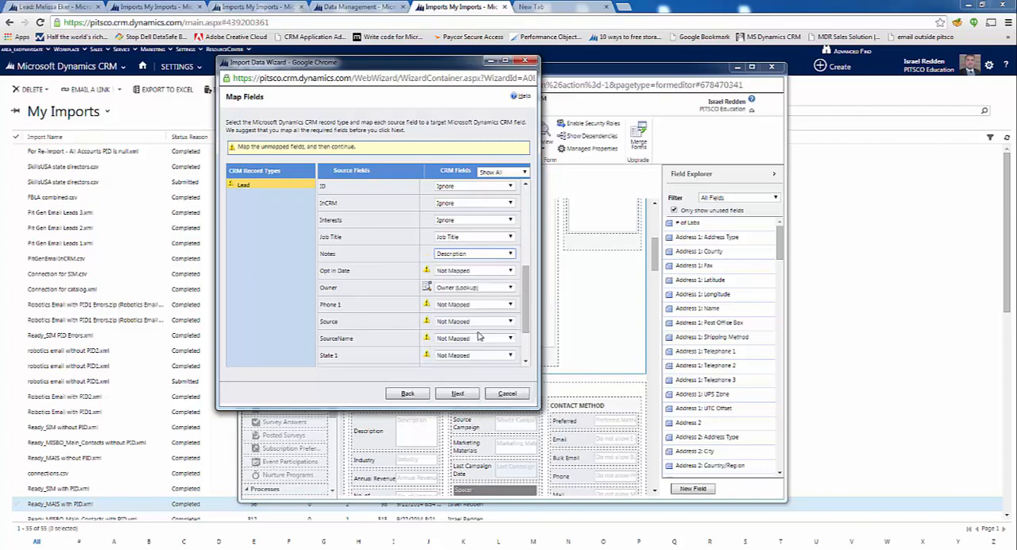
Set the Opt in Date and Phone 1 source fields to Ignore
{"action": "left_click", "coordinate": [476, 271]}
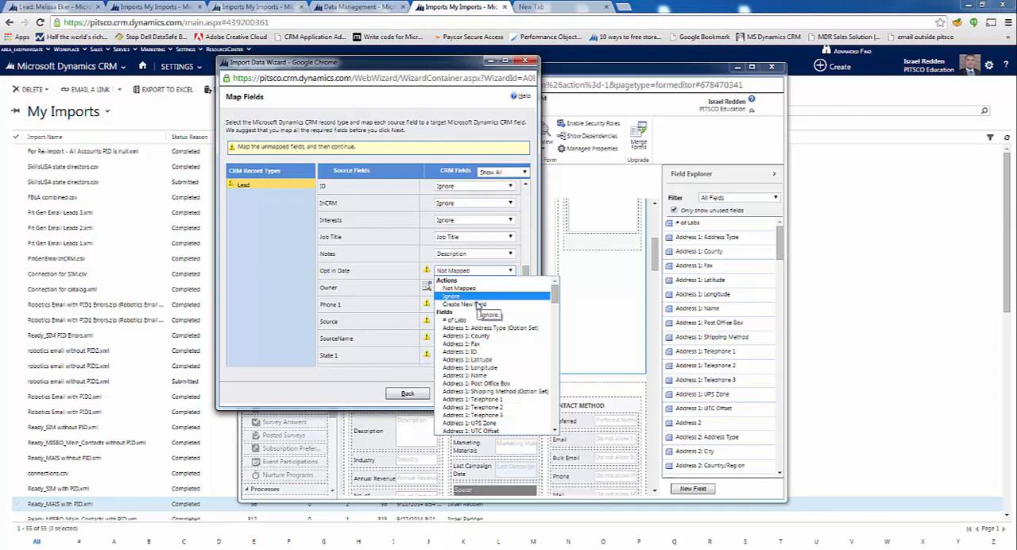
{"action": "left_click", "coordinate": [478, 297]}
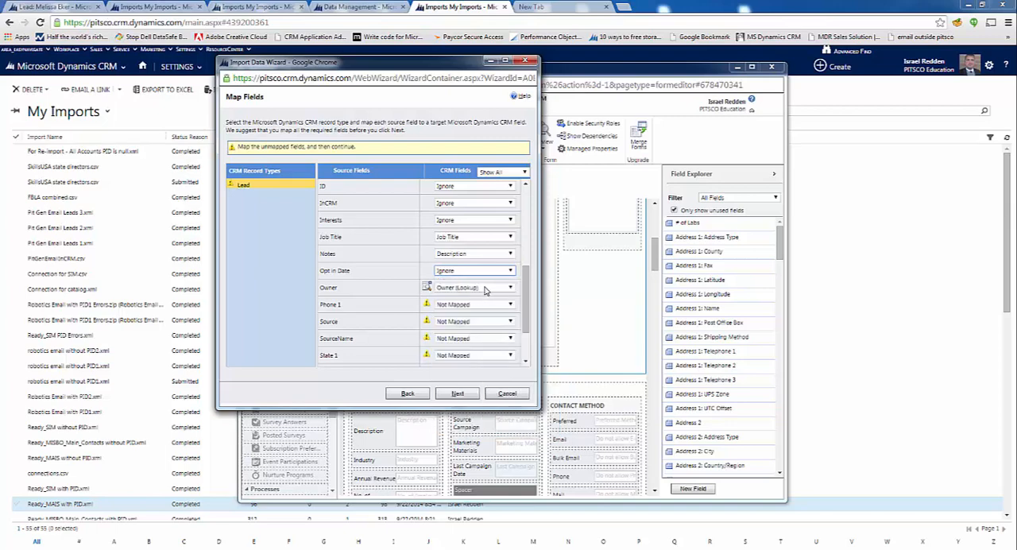
{"action": "left_click", "coordinate": [486, 290]}
{"action": "left_click", "coordinate": [484, 289]}
{"action": "left_click", "coordinate": [477, 304]}
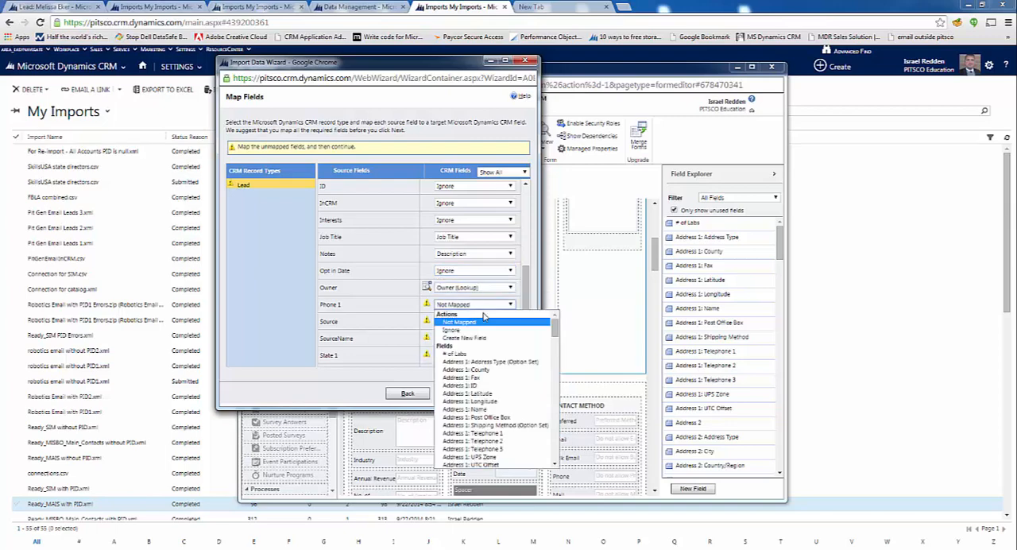
{"action": "left_click", "coordinate": [469, 330]}
Switch to Pit Gen Email Leads 1.txt in Excel, maximize its window, and fit all columns to their contents
{"action": "left_click", "coordinate": [482, 321]}
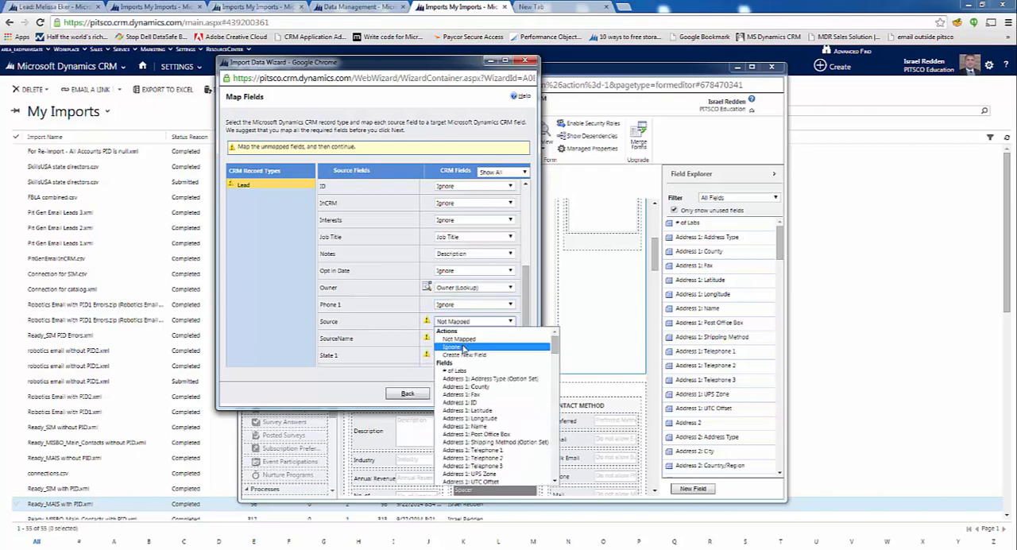
{"action": "left_click", "coordinate": [387, 322]}
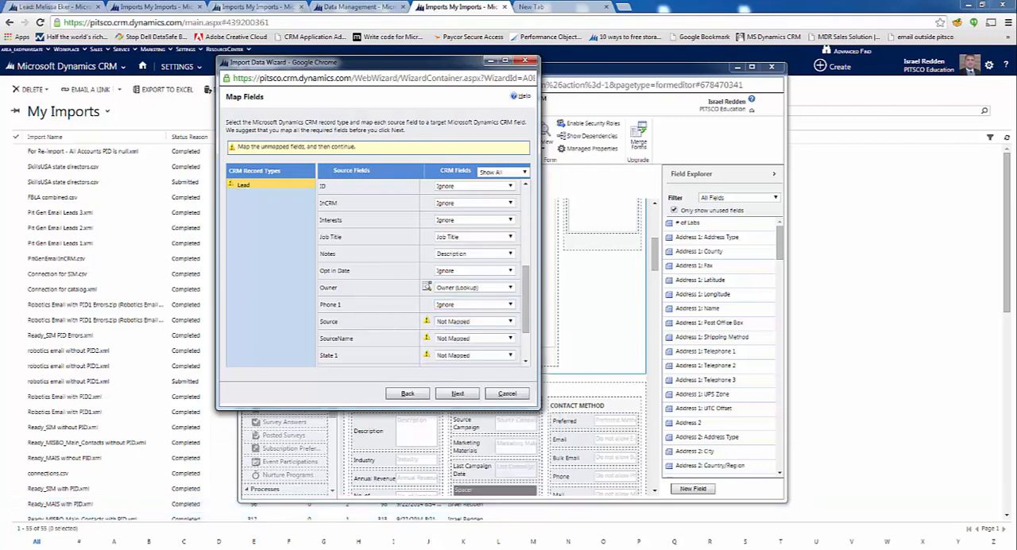
{"action": "key", "text": "alt+Tab"}
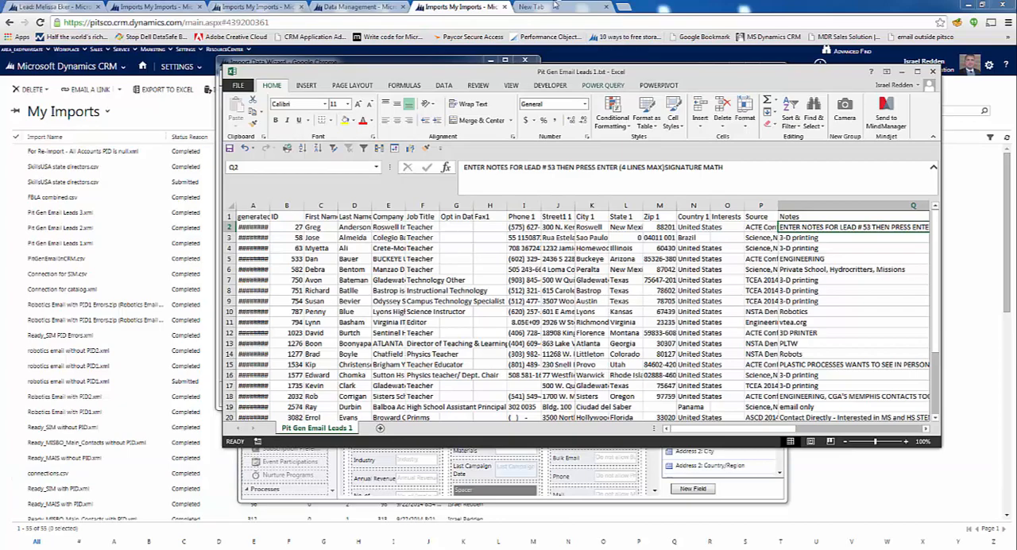
{"action": "left_click", "coordinate": [601, 85]}
{"action": "double_click", "coordinate": [601, 69]}
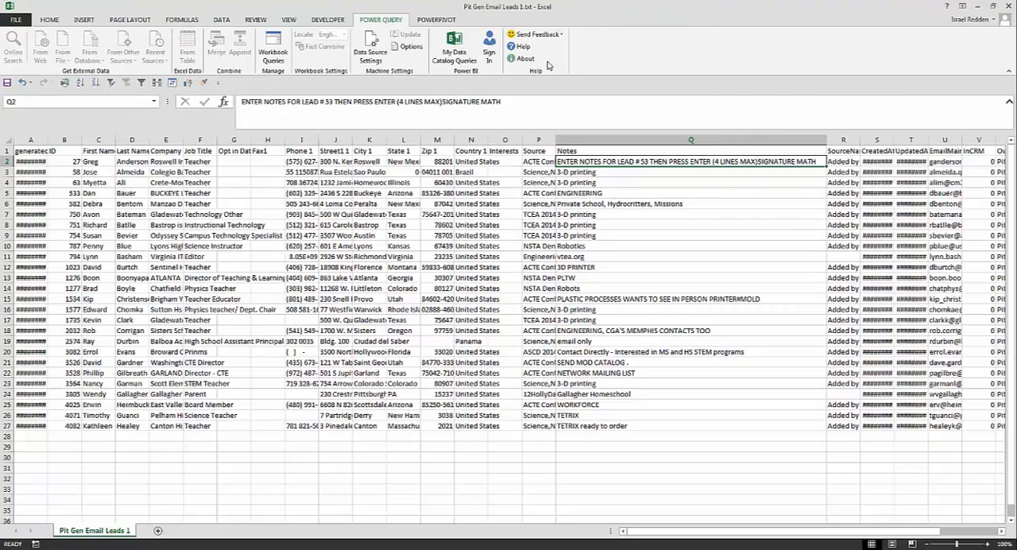
{"action": "left_click", "coordinate": [8, 140]}
{"action": "double_click", "coordinate": [48, 140]}
{"action": "left_click", "coordinate": [219, 246]}
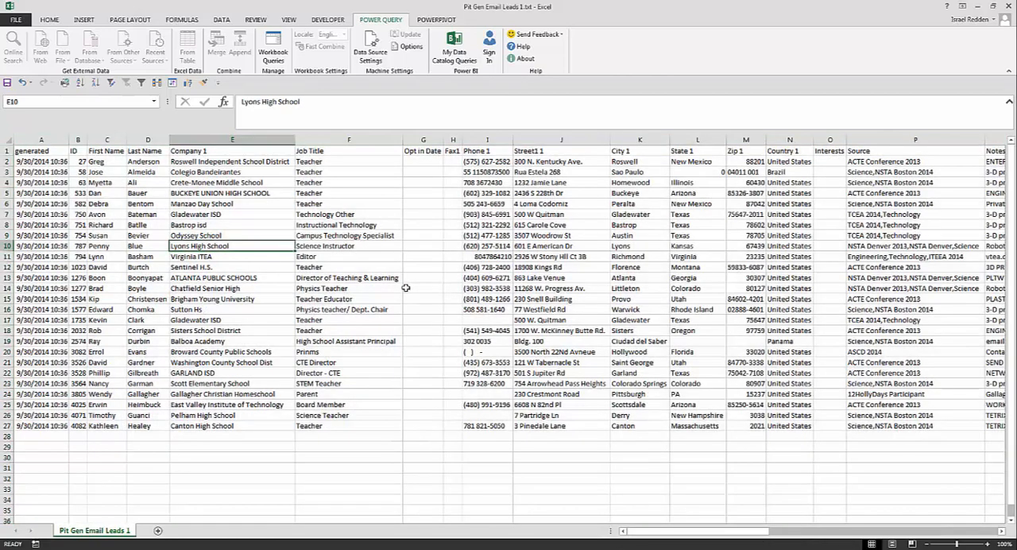
Go through the header row to the last columns and examine the SourceName column's contents
{"action": "key", "text": "Up"}
{"action": "key", "text": "Up"}
{"action": "key", "text": "Up"}
{"action": "key", "text": "Up"}
{"action": "key", "text": "Up"}
{"action": "key", "text": "Up"}
{"action": "key", "text": "Up"}
{"action": "key", "text": "Up"}
{"action": "key", "text": "Up"}
{"action": "key", "text": "ctrl+Right"}
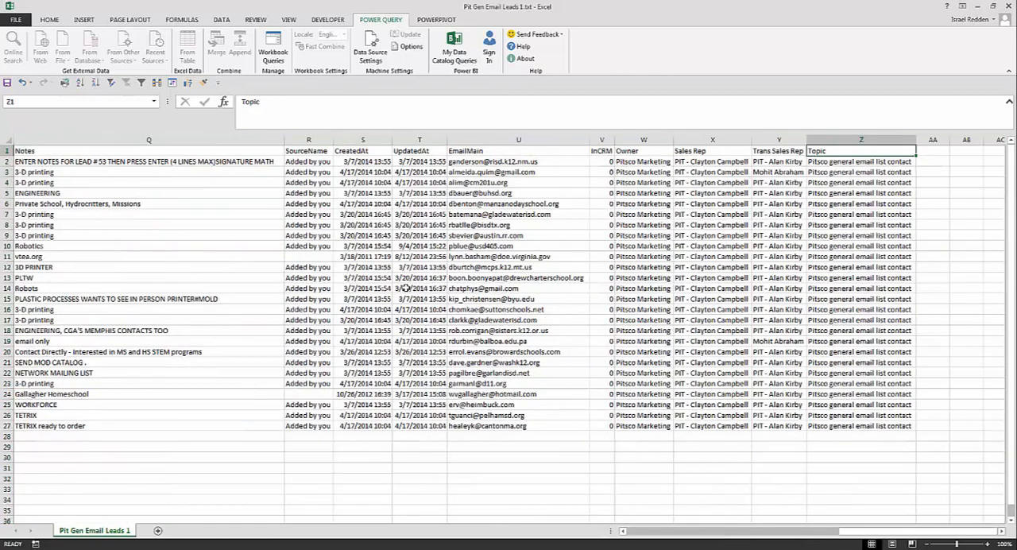
{"action": "key", "text": "Left"}
{"action": "key", "text": "Left"}
{"action": "key", "text": "Left"}
{"action": "key", "text": "Left"}
{"action": "key", "text": "Left"}
{"action": "key", "text": "Left"}
{"action": "key", "text": "Left"}
{"action": "key", "text": "Left"}
{"action": "key", "text": "Left"}
{"action": "key", "text": "Left"}
{"action": "key", "text": "Right"}
{"action": "key", "text": "Right"}
{"action": "key", "text": "Right"}
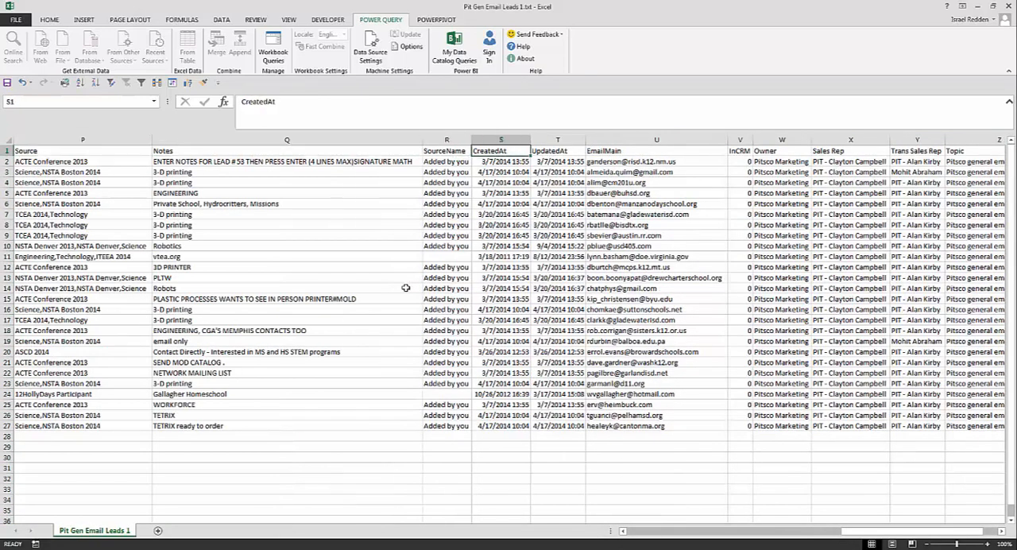
{"action": "key", "text": "Left"}
{"action": "key", "text": "Left"}
{"action": "key", "text": "Right"}
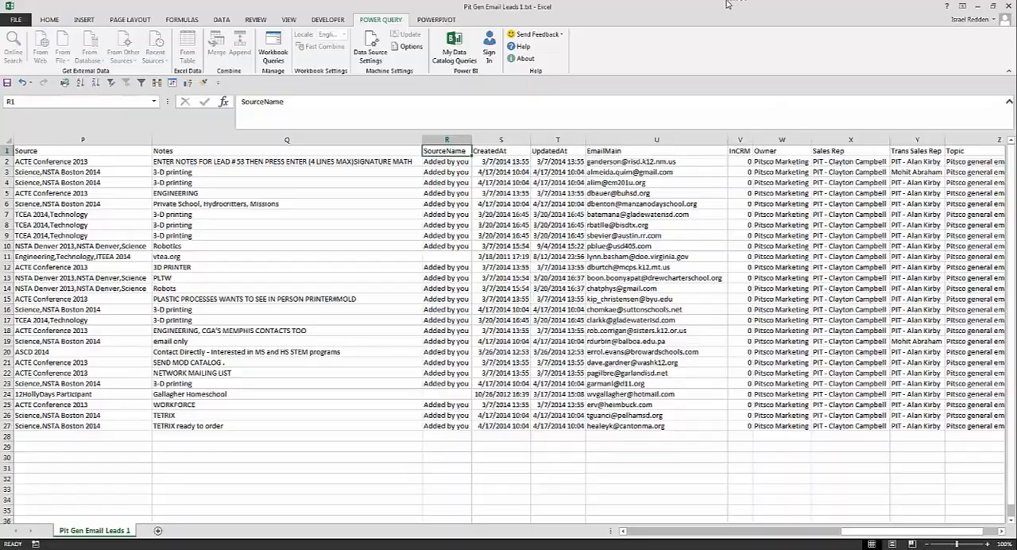
Select the Source column from P1 to P27 and examine its values
{"action": "left_click_drag", "start_coordinate": [729, 5], "coordinate": [637, 61]}
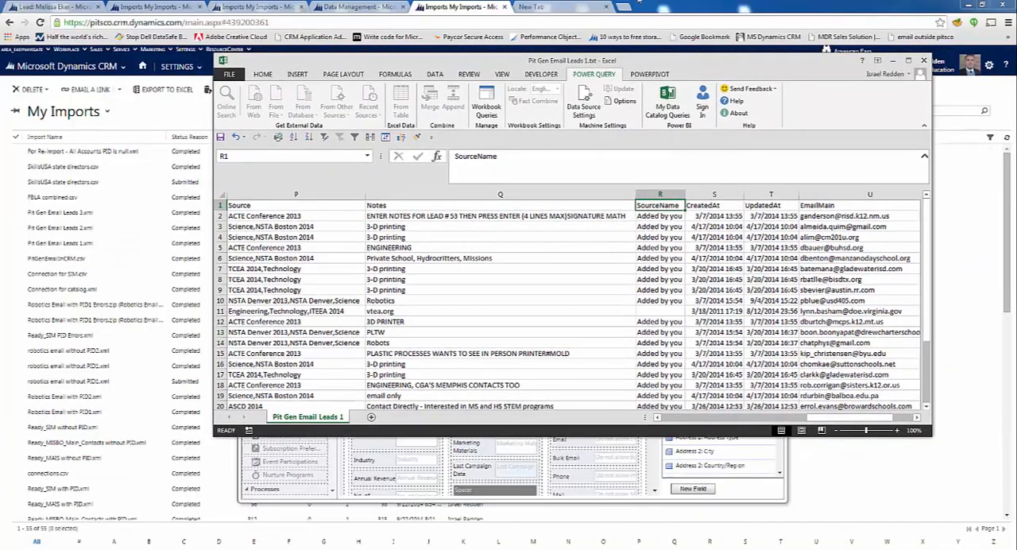
{"action": "left_click_drag", "start_coordinate": [639, 1], "coordinate": [637, 0]}
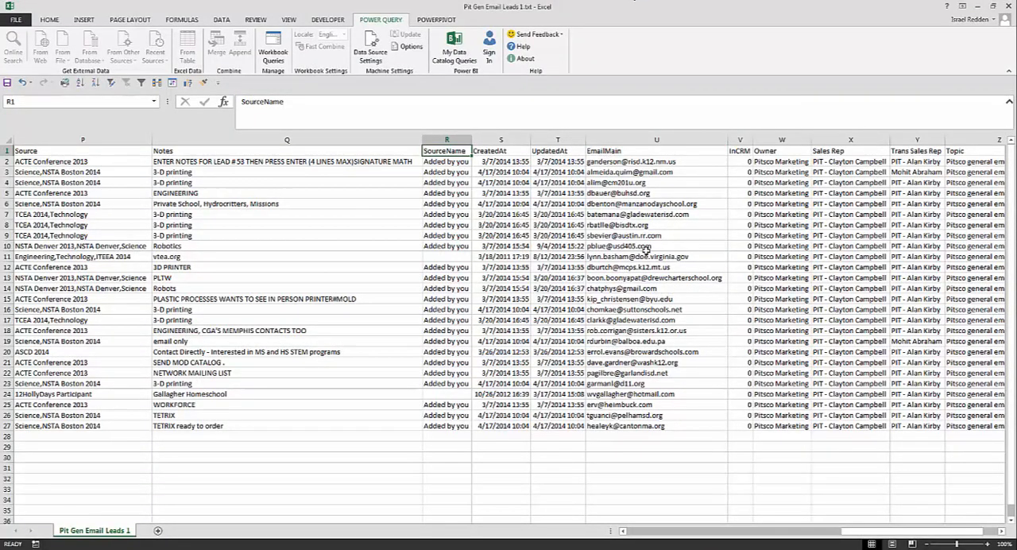
{"action": "scroll", "coordinate": [590, 233], "scroll_direction": "left", "scroll_amount": 4}
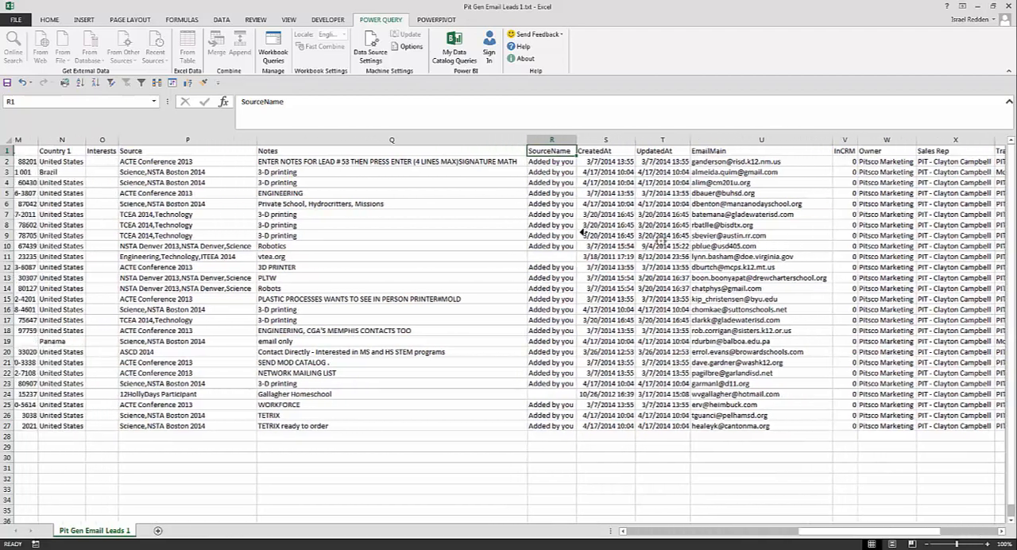
{"action": "scroll", "coordinate": [590, 233], "scroll_direction": "left", "scroll_amount": 4}
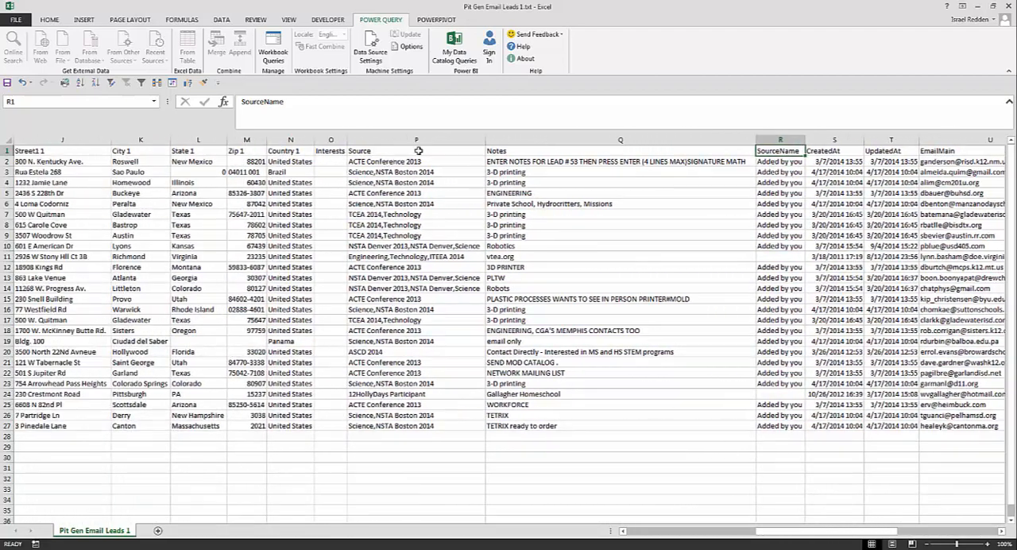
{"action": "left_click_drag", "start_coordinate": [377, 153], "coordinate": [382, 428]}
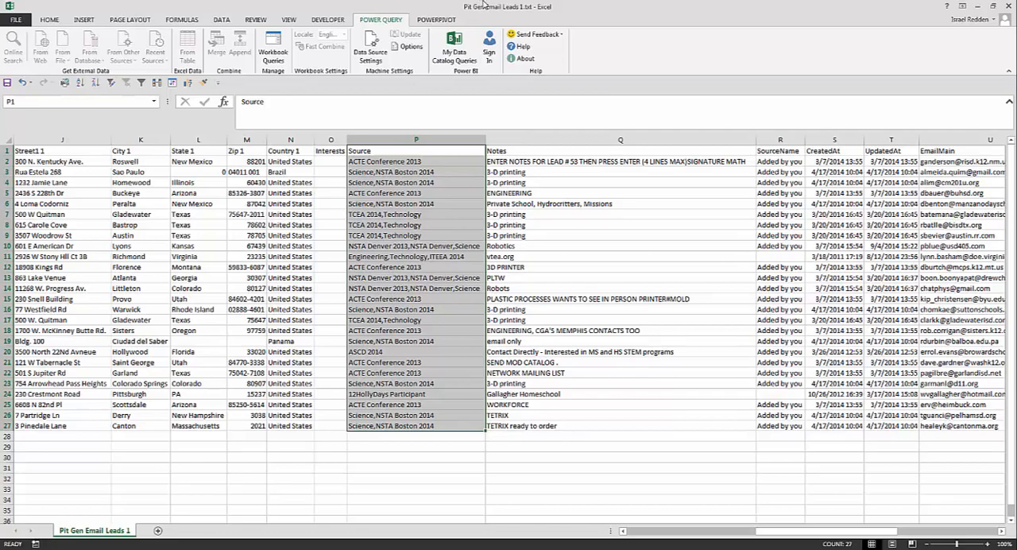
Switch to the open Lead record in Chrome, check its Lead Source and Source fields under Project, and return to the import wizard
{"action": "left_click_drag", "start_coordinate": [483, 4], "coordinate": [486, 76]}
{"action": "left_click", "coordinate": [745, 5]}
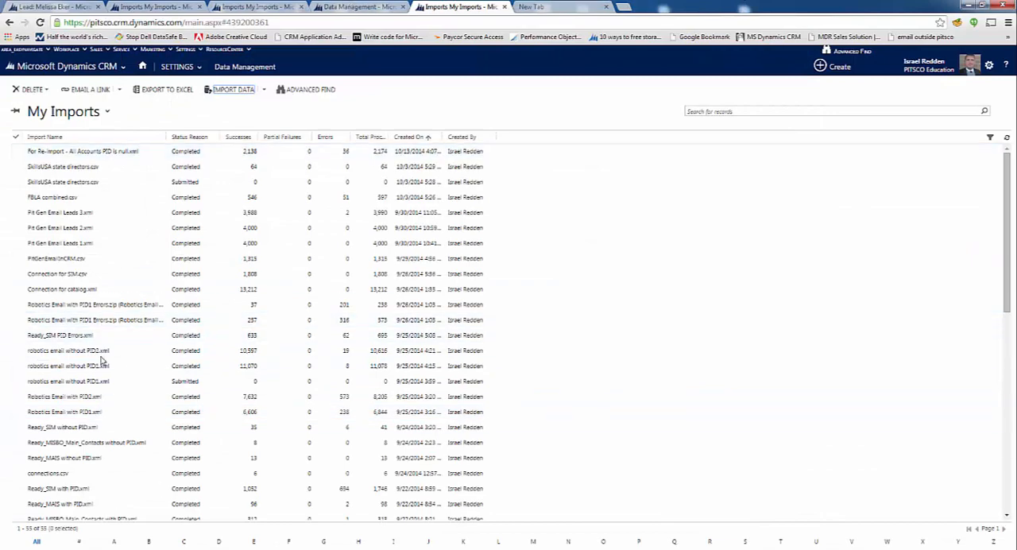
{"action": "key", "text": "ctrl+1"}
{"action": "scroll", "coordinate": [243, 414], "scroll_direction": "down", "scroll_amount": 10}
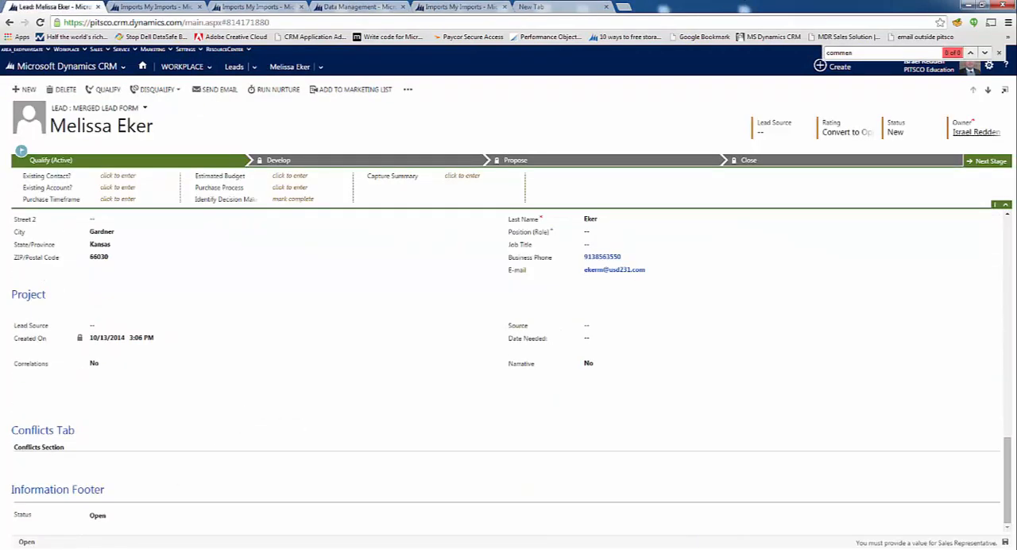
{"action": "mouse_move", "coordinate": [243, 548]}
{"action": "left_click", "coordinate": [414, 507]}
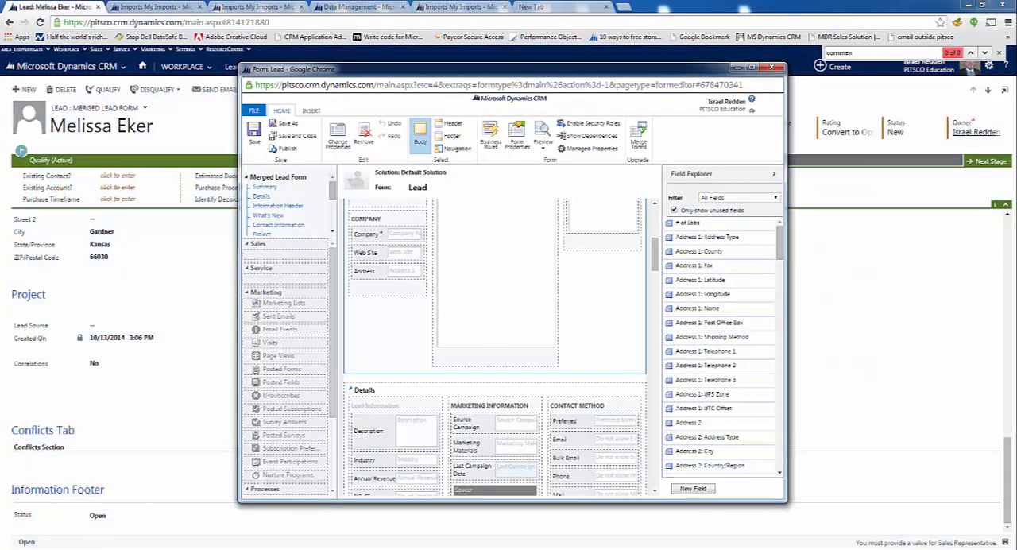
{"action": "mouse_move", "coordinate": [243, 549]}
{"action": "left_click", "coordinate": [299, 489]}
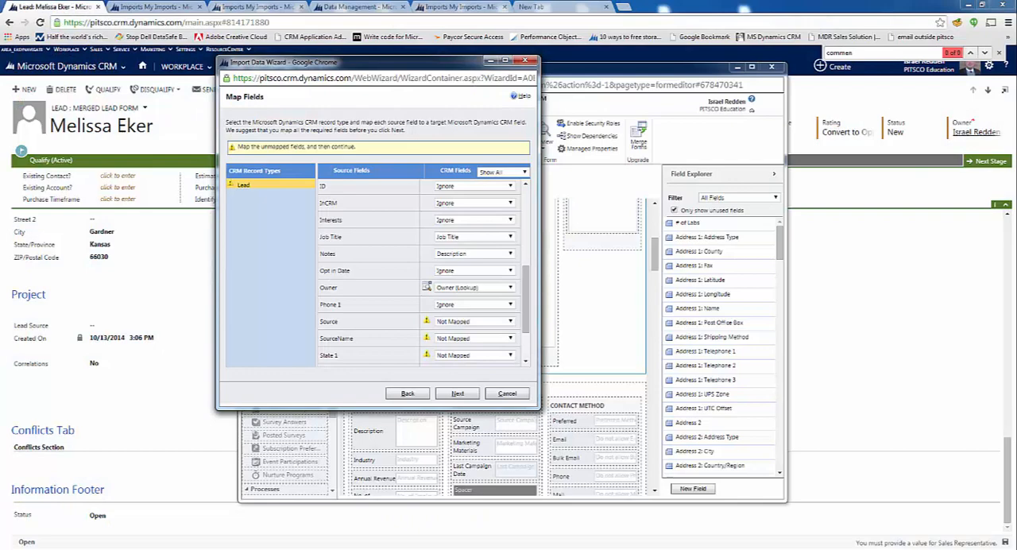
{"action": "scroll", "coordinate": [421, 270], "scroll_direction": "down", "scroll_amount": 3}
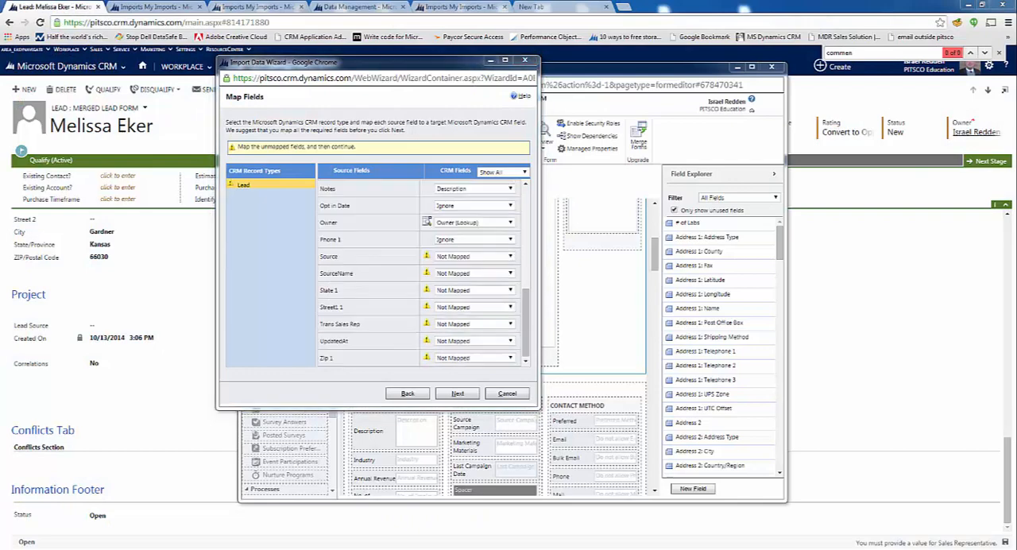
{"action": "left_click", "coordinate": [511, 258]}
{"action": "scroll", "coordinate": [473, 342], "scroll_direction": "down", "scroll_amount": 10}
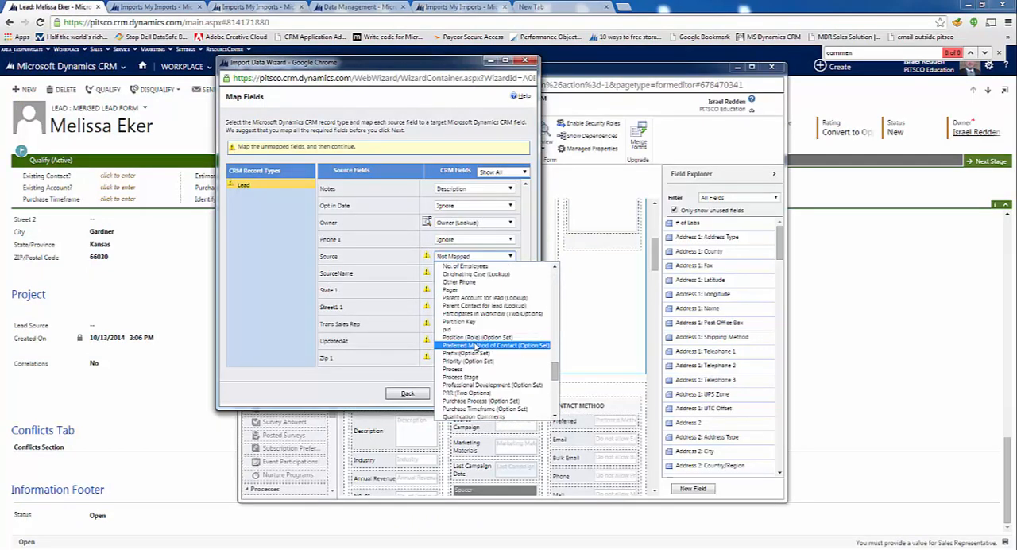
{"action": "scroll", "coordinate": [473, 343], "scroll_direction": "up", "scroll_amount": 4}
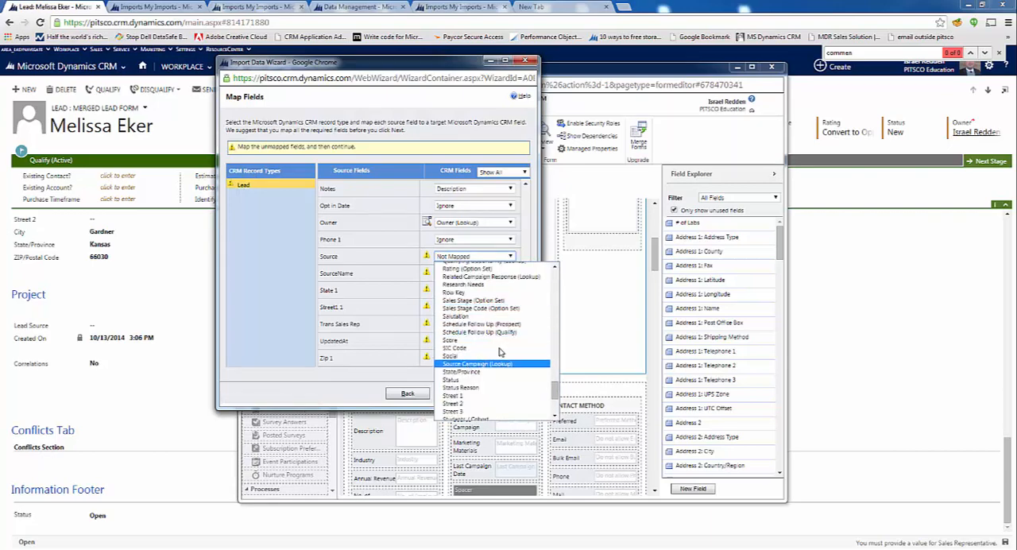
{"action": "left_click", "coordinate": [490, 363]}
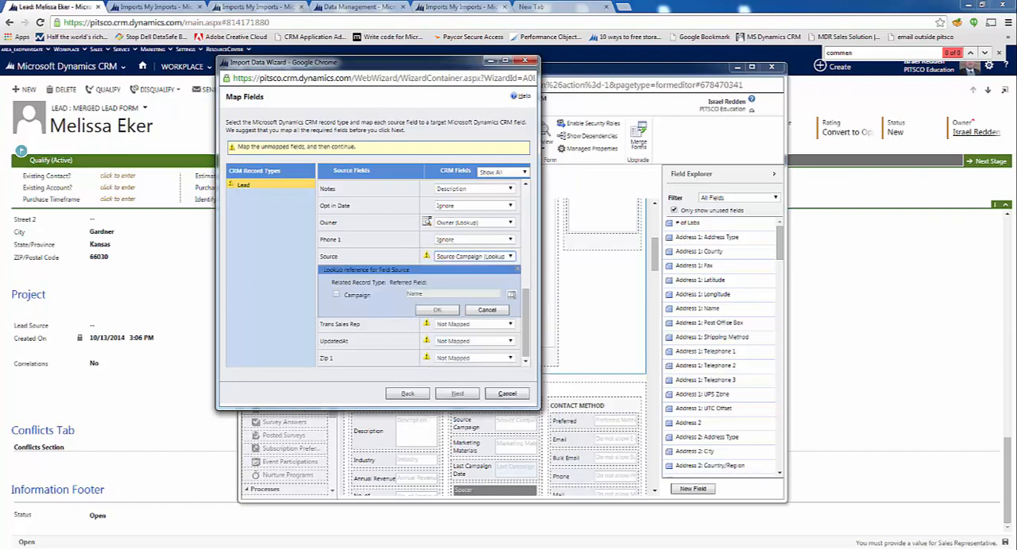
{"action": "left_click", "coordinate": [486, 309]}
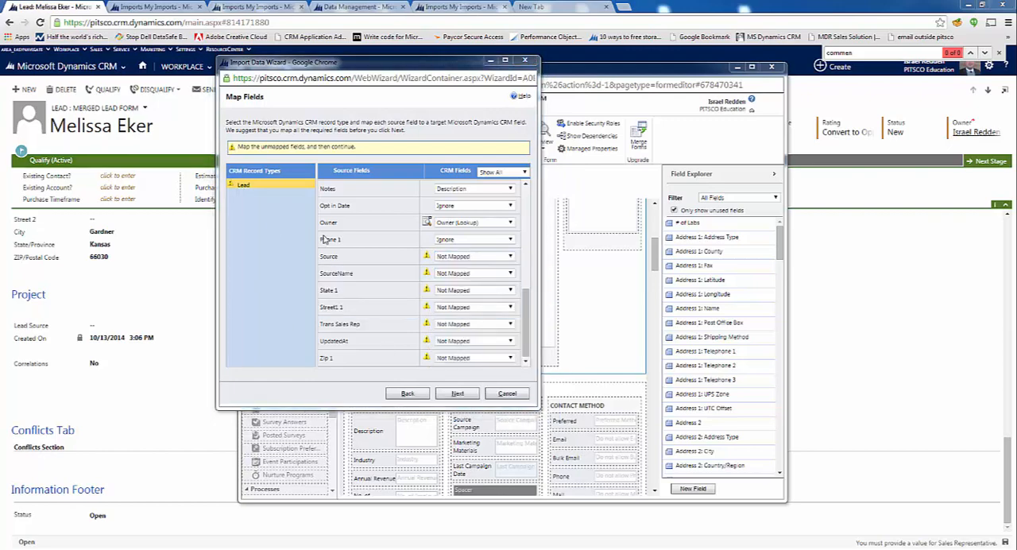
Map the Source field to Lead Source (Option Set), widen the wizard window, and accept the proposed option value mappings
{"action": "left_click", "coordinate": [510, 256]}
{"action": "key", "text": "l"}
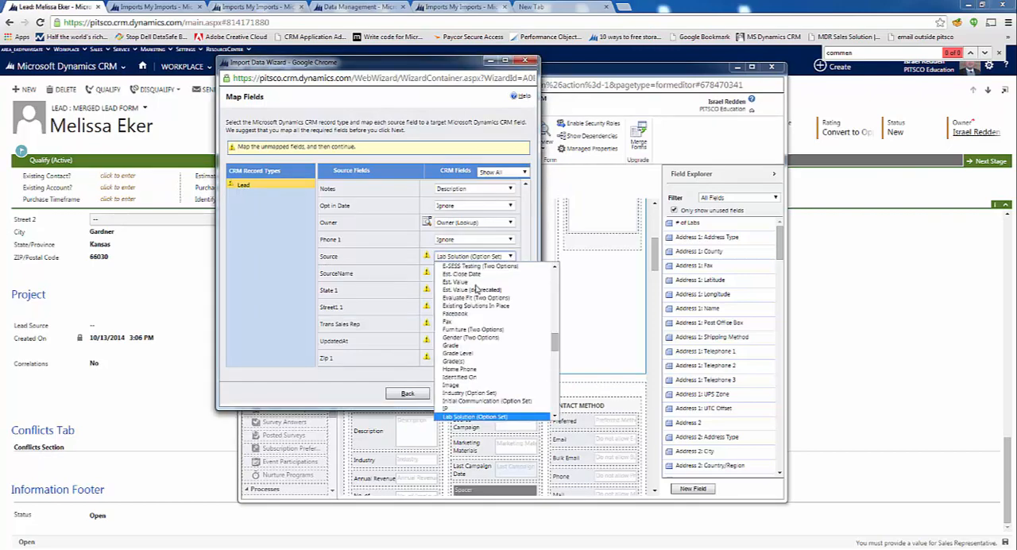
{"action": "scroll", "coordinate": [493, 360], "scroll_direction": "down", "scroll_amount": 3}
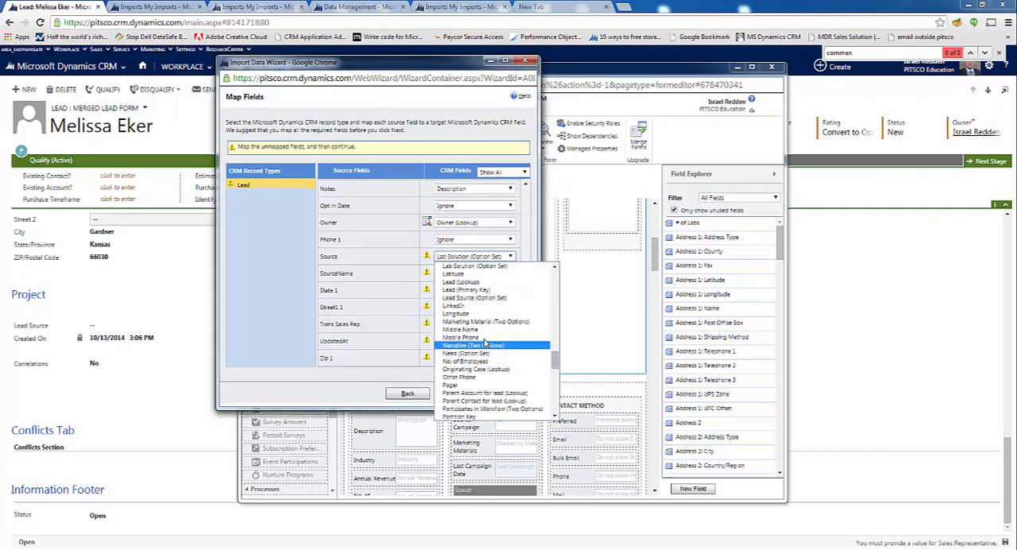
{"action": "left_click", "coordinate": [465, 297]}
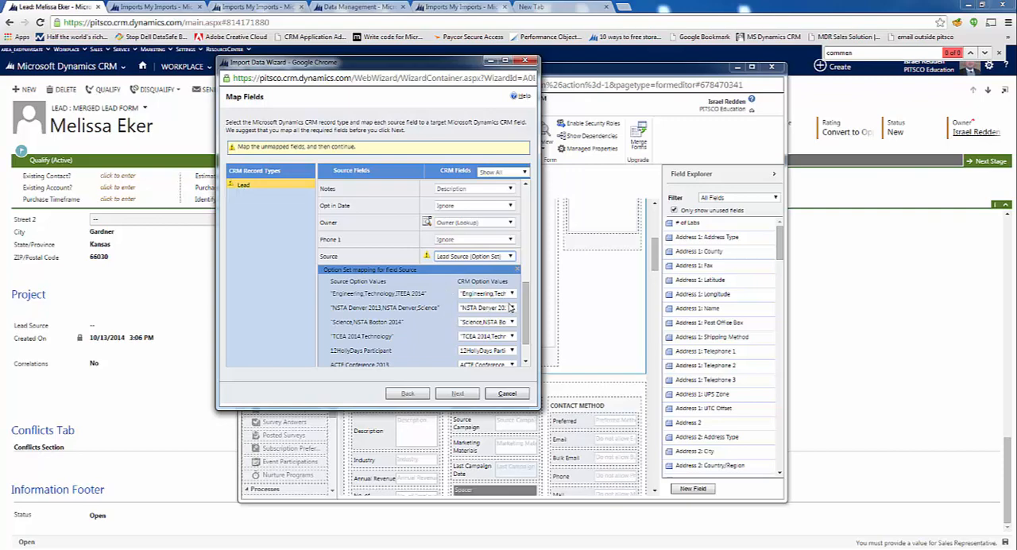
{"action": "left_click_drag", "start_coordinate": [539, 313], "coordinate": [650, 317]}
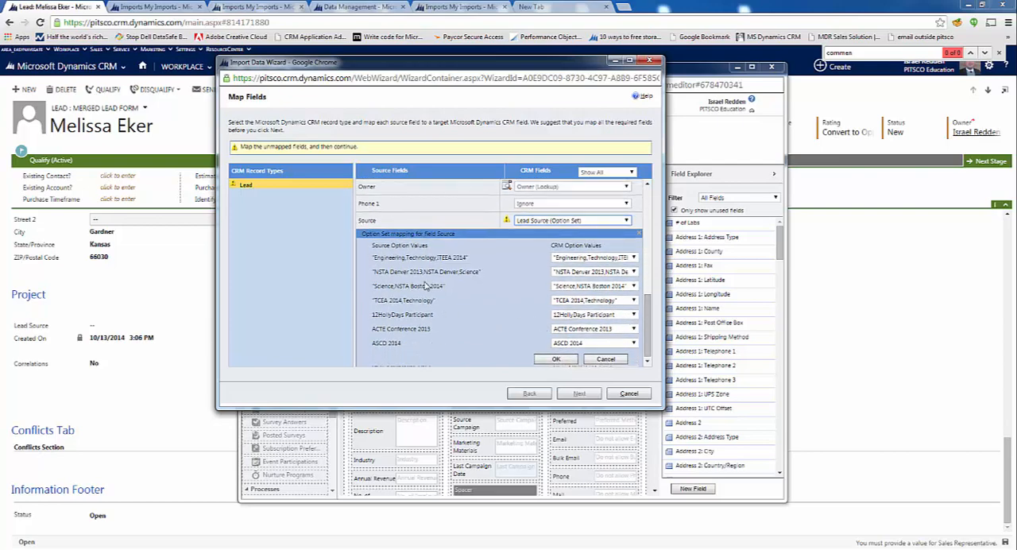
{"action": "left_click", "coordinate": [582, 344]}
{"action": "left_click", "coordinate": [584, 347]}
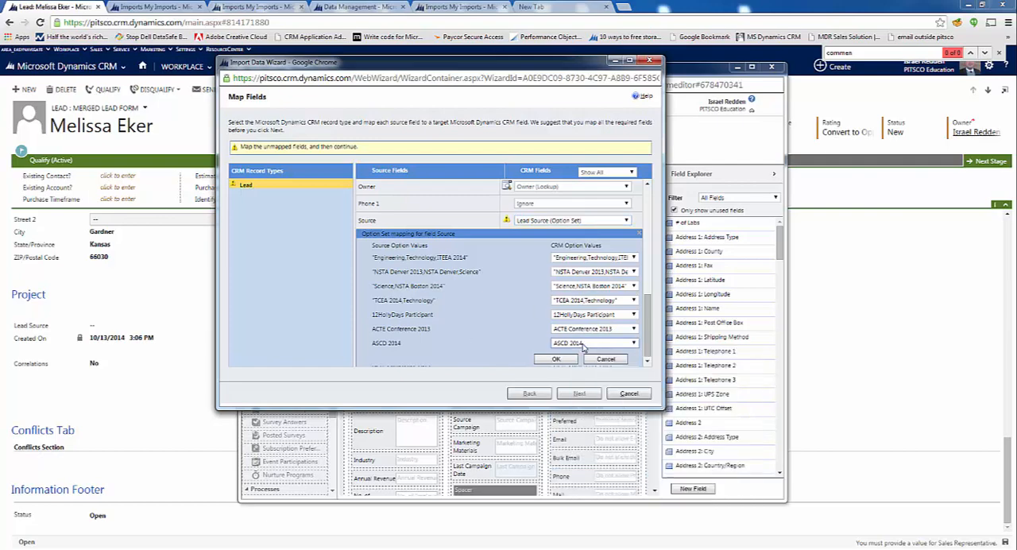
{"action": "left_click", "coordinate": [558, 360]}
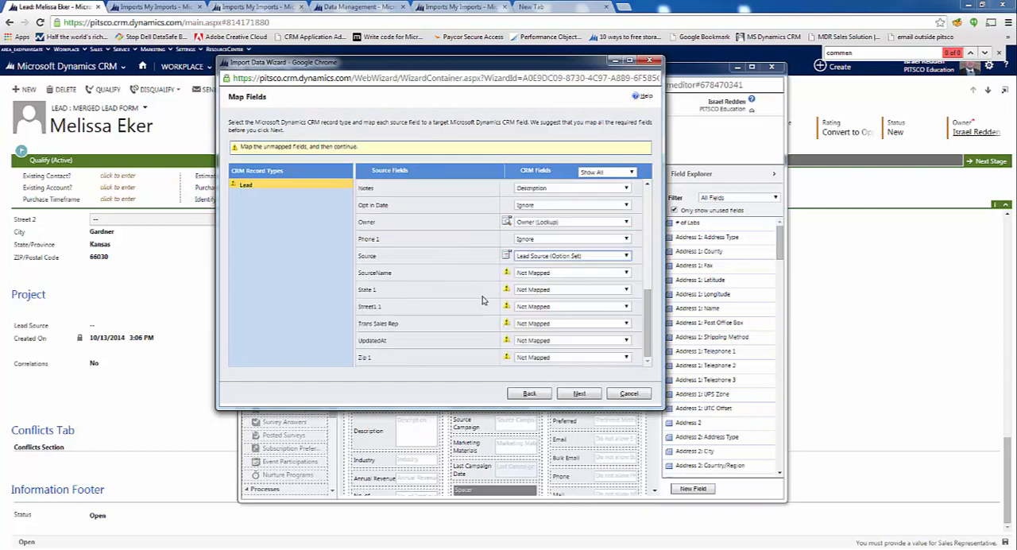
Set the SourceName source field to Ignore
{"action": "left_click", "coordinate": [554, 275]}
{"action": "left_click", "coordinate": [532, 299]}
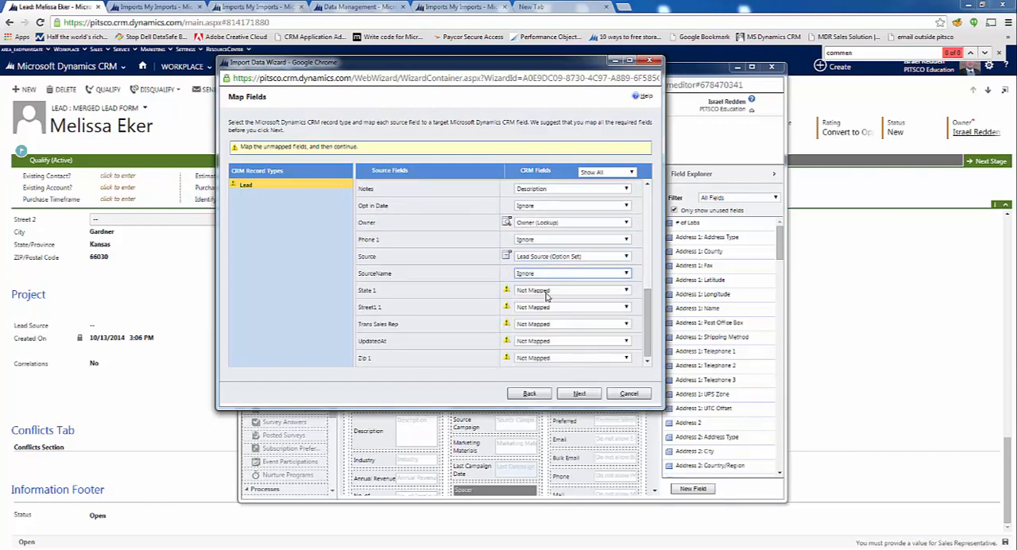
Set the State 1 and Street1 1 source fields to Ignore
{"action": "left_click", "coordinate": [553, 291]}
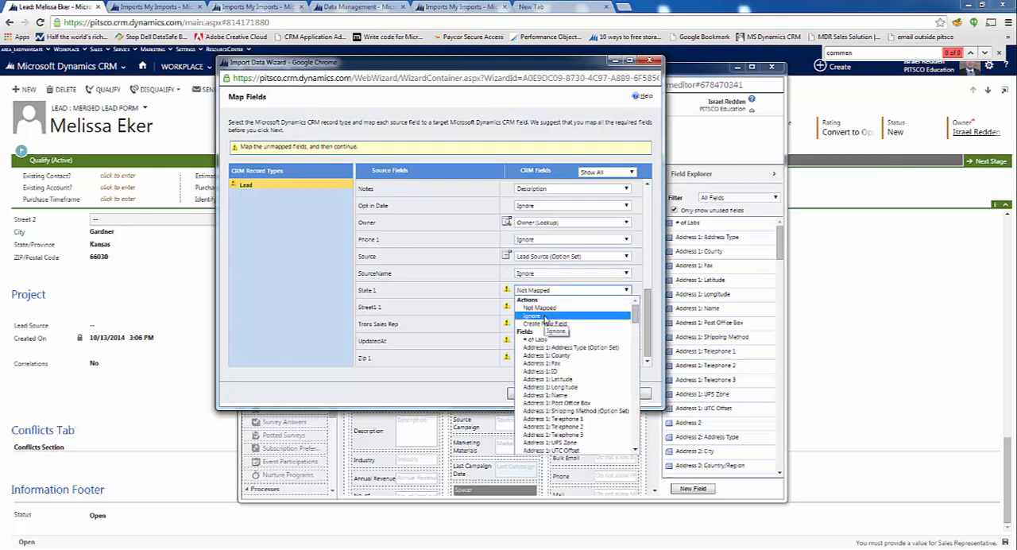
{"action": "left_click", "coordinate": [545, 316]}
{"action": "left_click", "coordinate": [551, 308]}
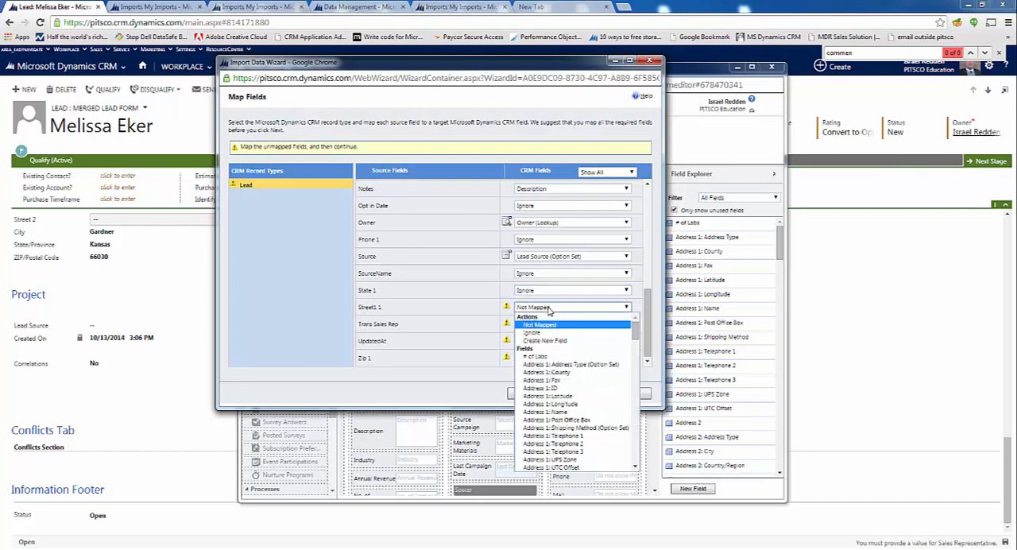
{"action": "left_click", "coordinate": [543, 332]}
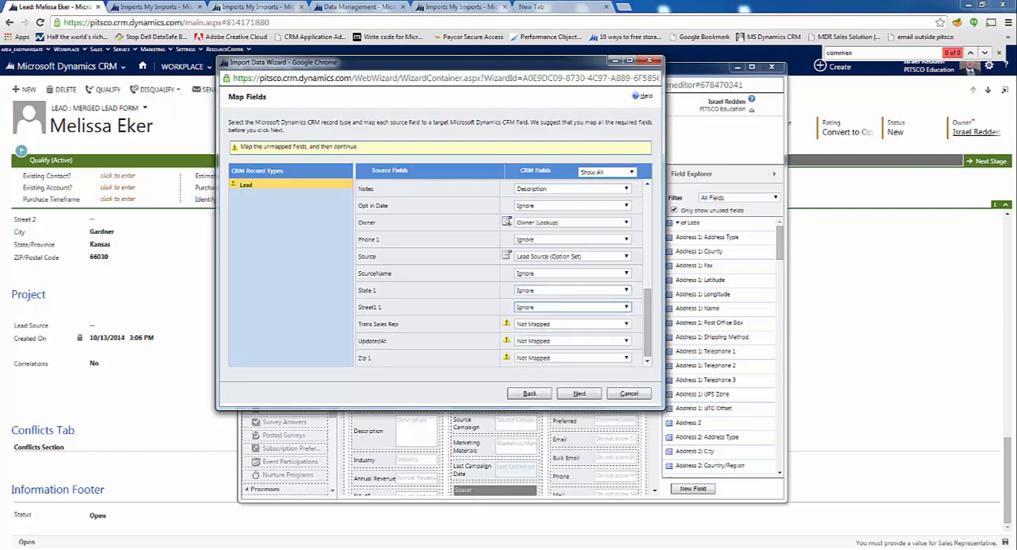
Switch to the Excel lead file, check the columns beyond Notes in row 13, and return to the import wizard
{"action": "key", "text": "alt+Tab"}
{"action": "left_click", "coordinate": [674, 355]}
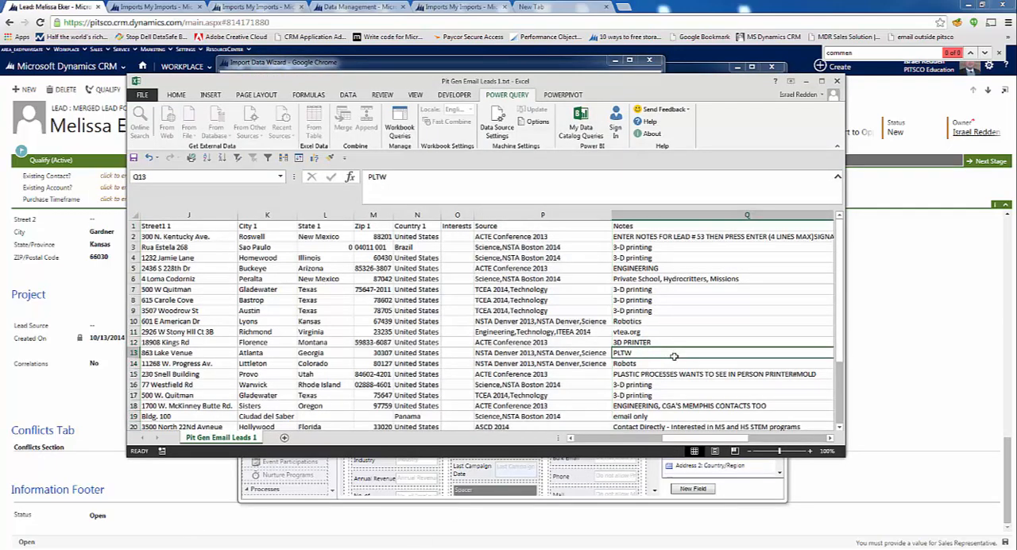
{"action": "key", "text": "Right"}
{"action": "key", "text": "Right"}
{"action": "key", "text": "Left"}
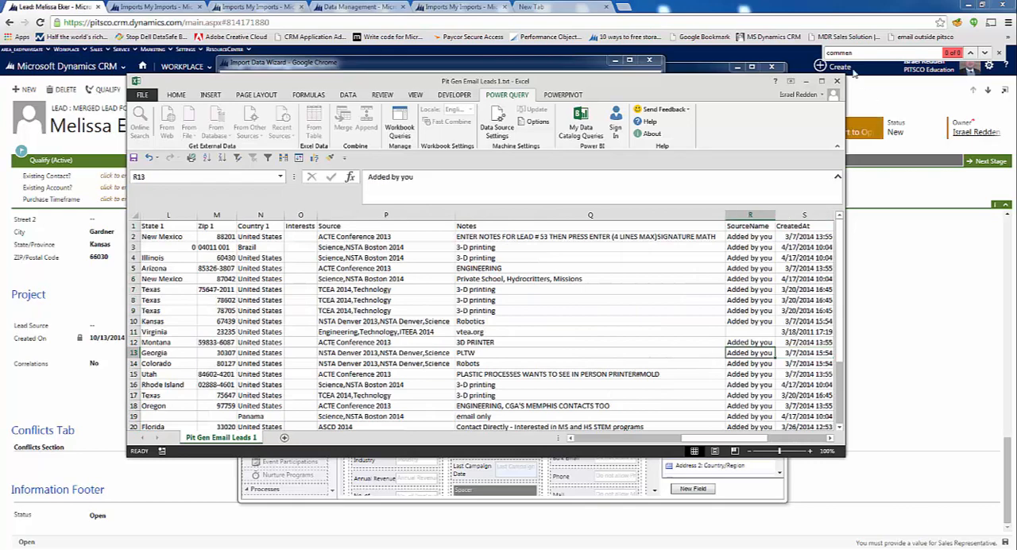
{"action": "left_click", "coordinate": [806, 81]}
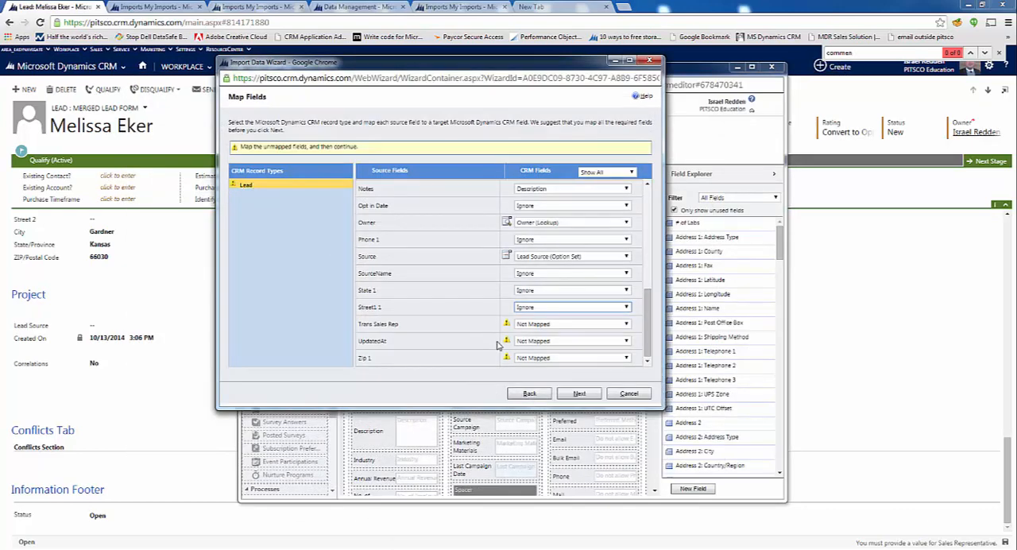
Set the Trans Sales Rep, UpdatedAt and Zip 1 source fields to Ignore
{"action": "left_click", "coordinate": [556, 325]}
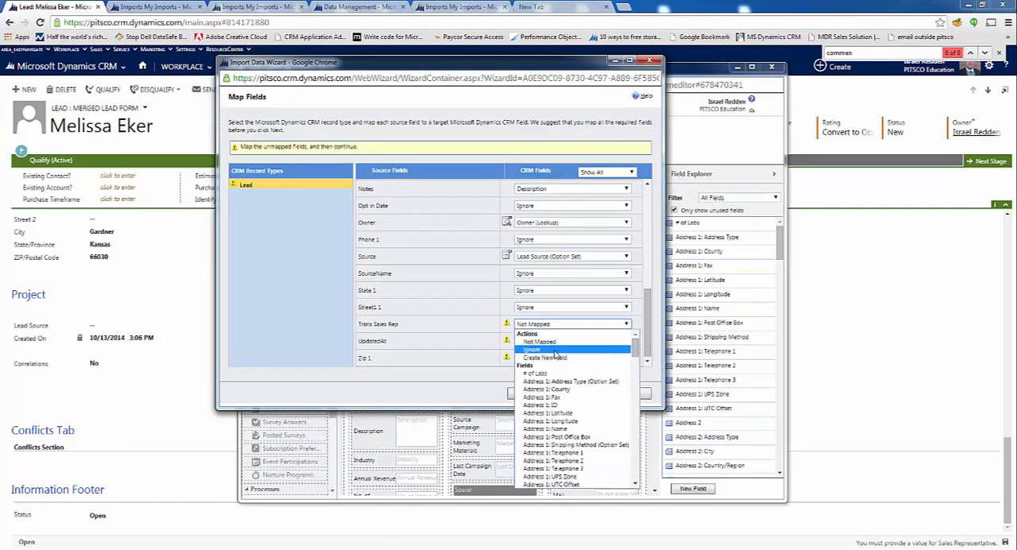
{"action": "left_click", "coordinate": [554, 349]}
{"action": "left_click", "coordinate": [560, 342]}
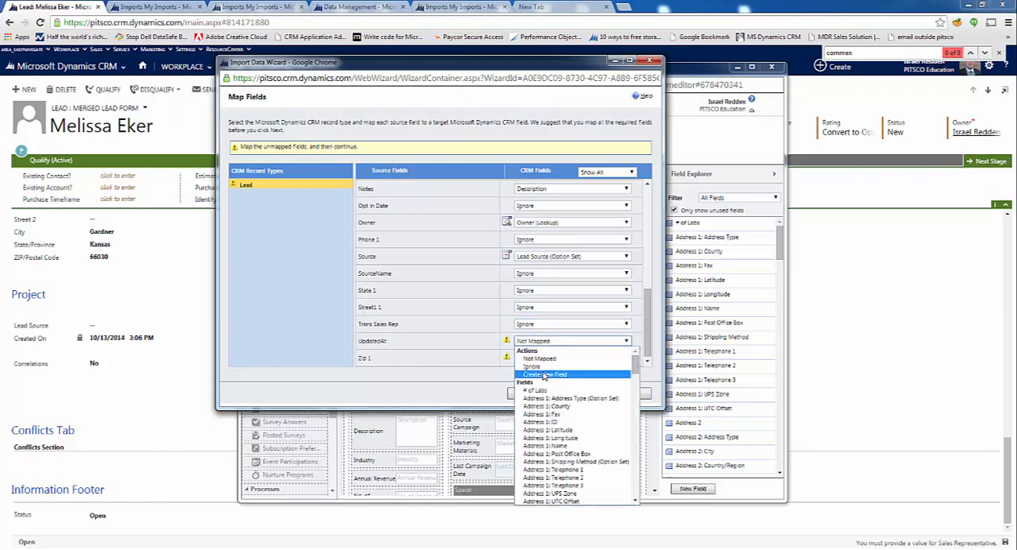
{"action": "left_click", "coordinate": [554, 366]}
{"action": "left_click", "coordinate": [557, 358]}
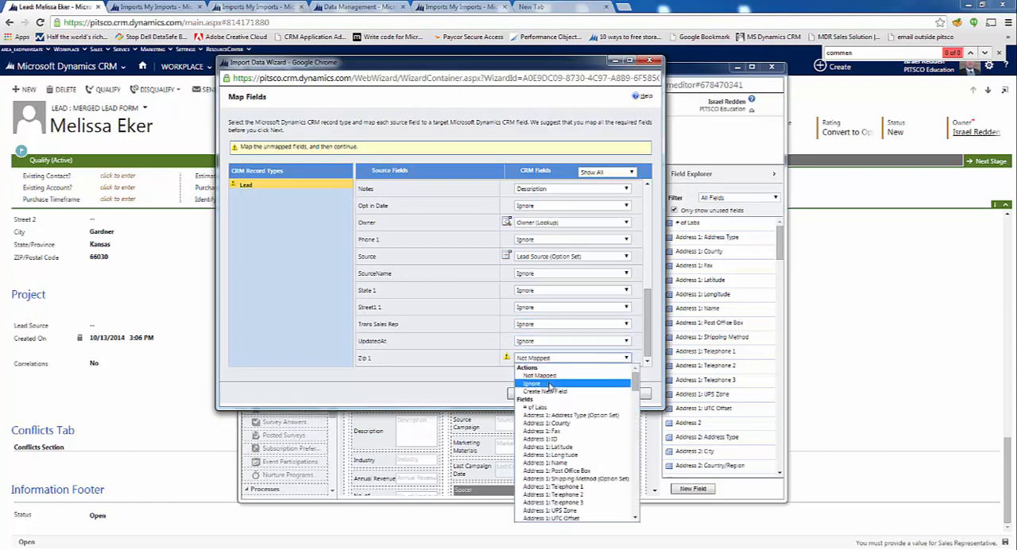
{"action": "left_click", "coordinate": [552, 384]}
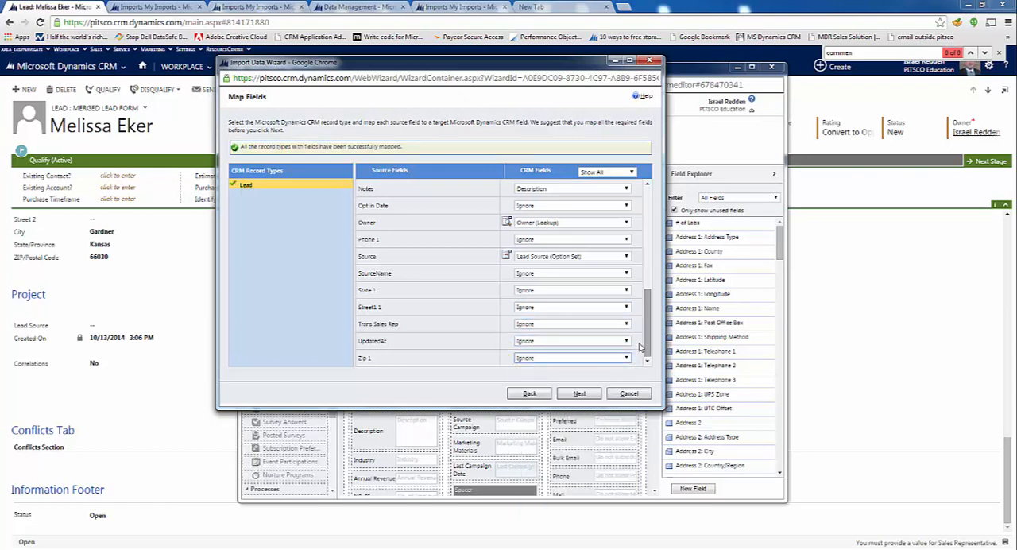
Proceed past the mapping summary, set the owner for imported records to Pitsco Marketing, and submit the import
{"action": "left_click", "coordinate": [581, 393]}
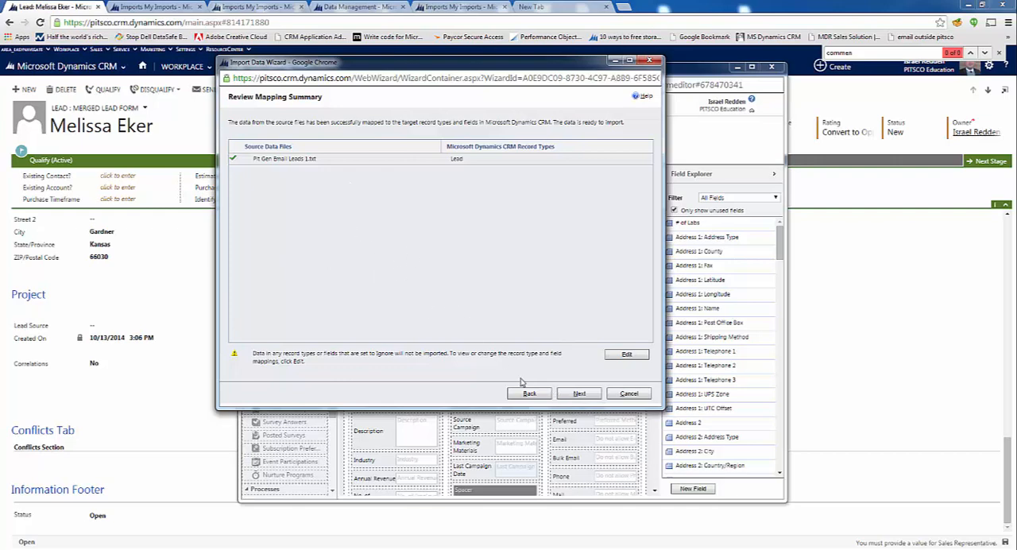
{"action": "left_click", "coordinate": [580, 394]}
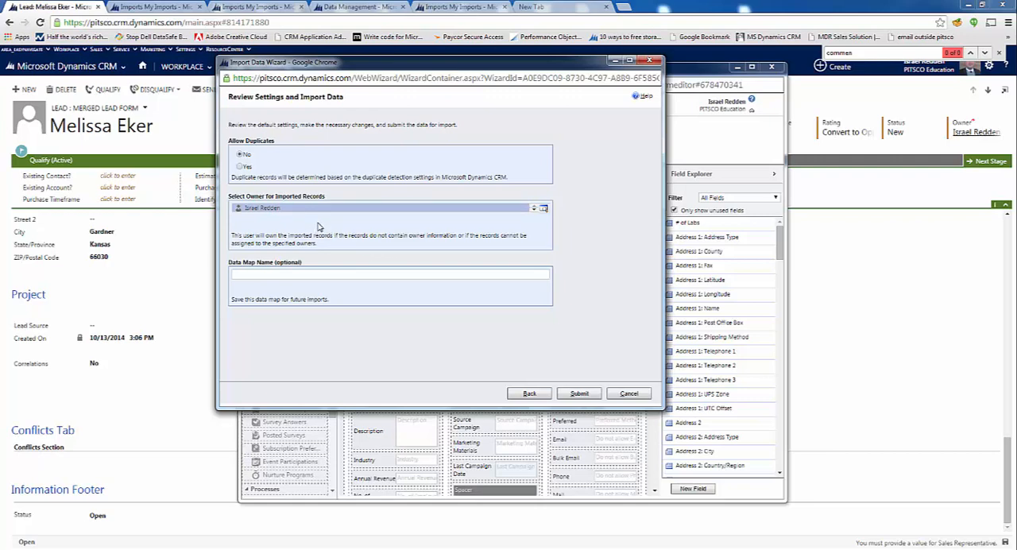
{"action": "left_click", "coordinate": [351, 230]}
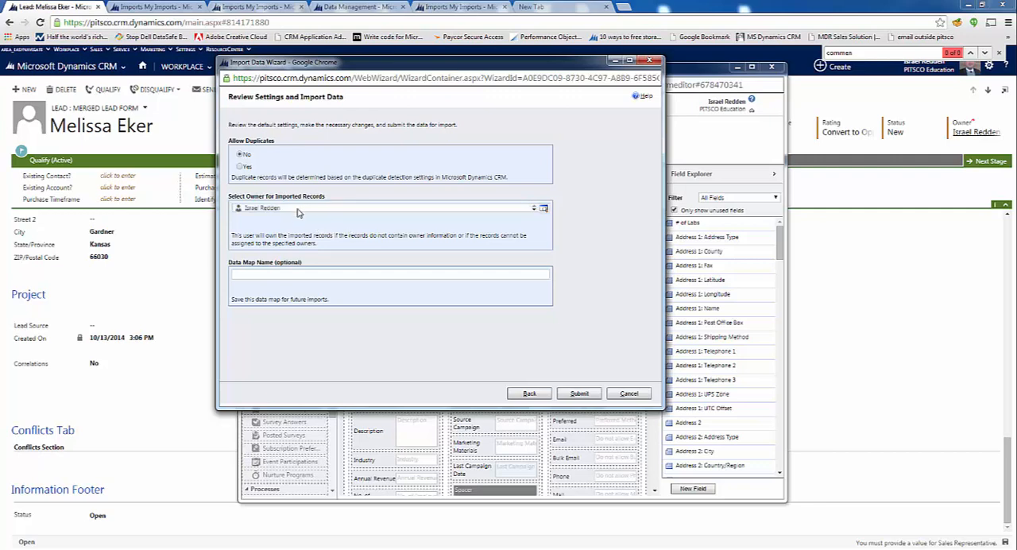
{"action": "left_click", "coordinate": [305, 212]}
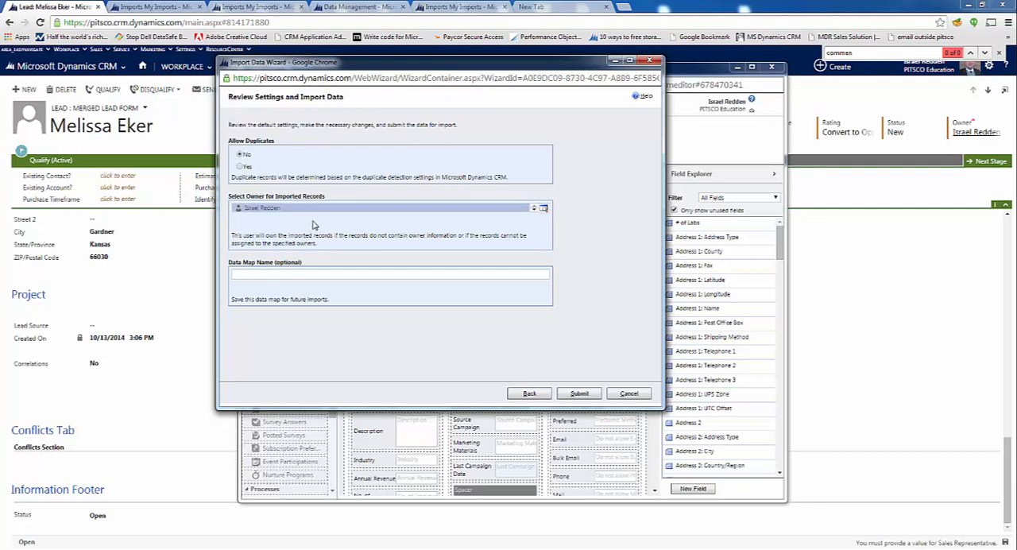
{"action": "left_click", "coordinate": [323, 229]}
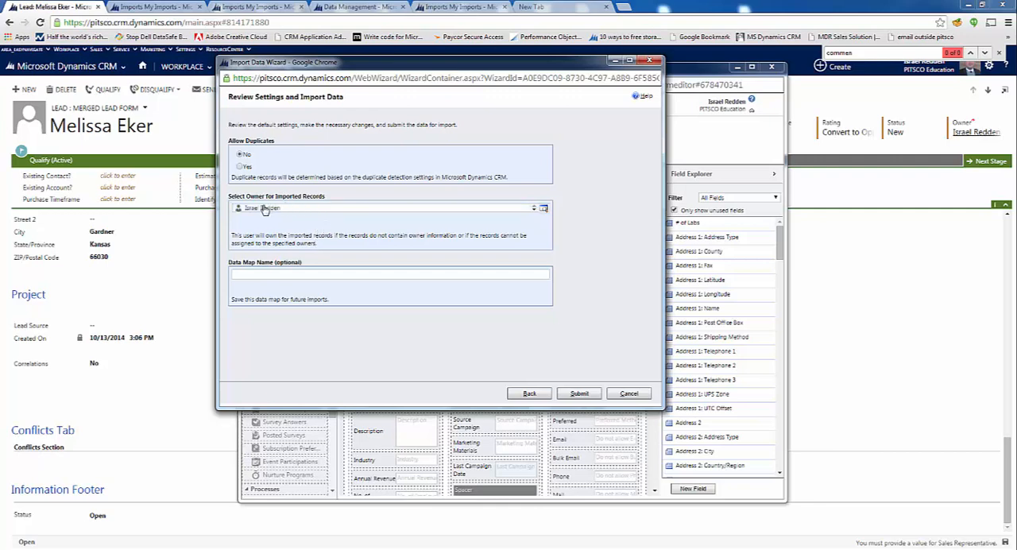
{"action": "left_click", "coordinate": [342, 213]}
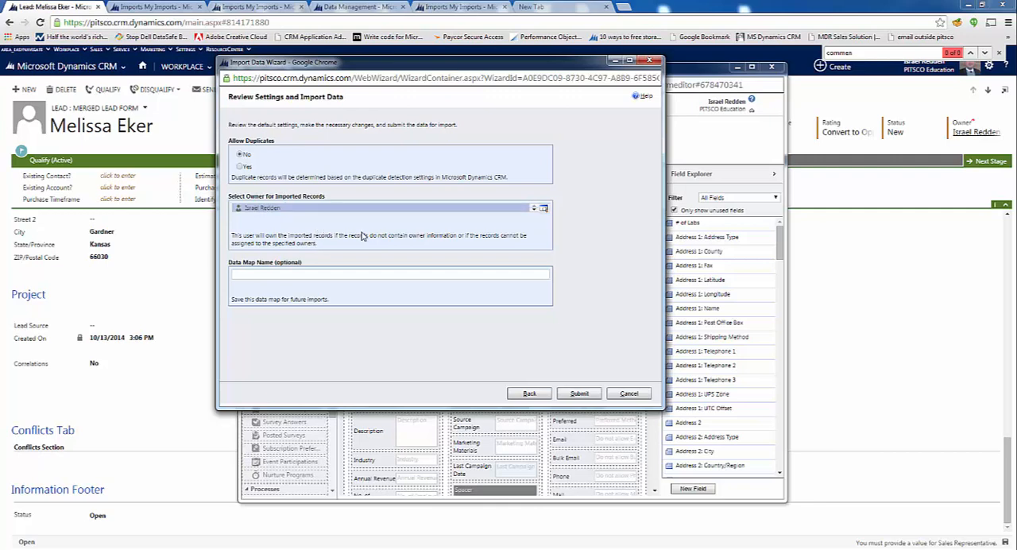
{"action": "key", "text": "Delete"}
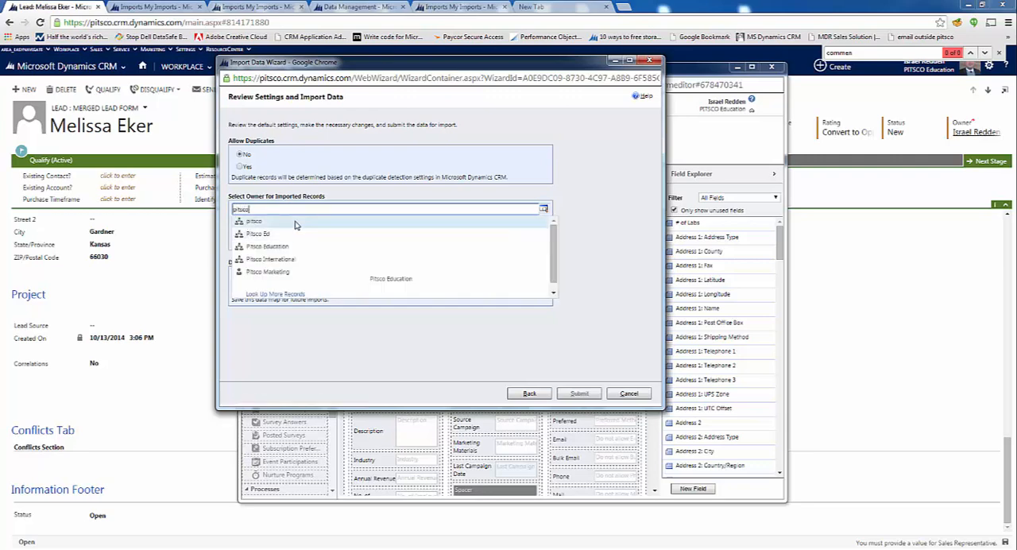
{"action": "left_click", "coordinate": [287, 272]}
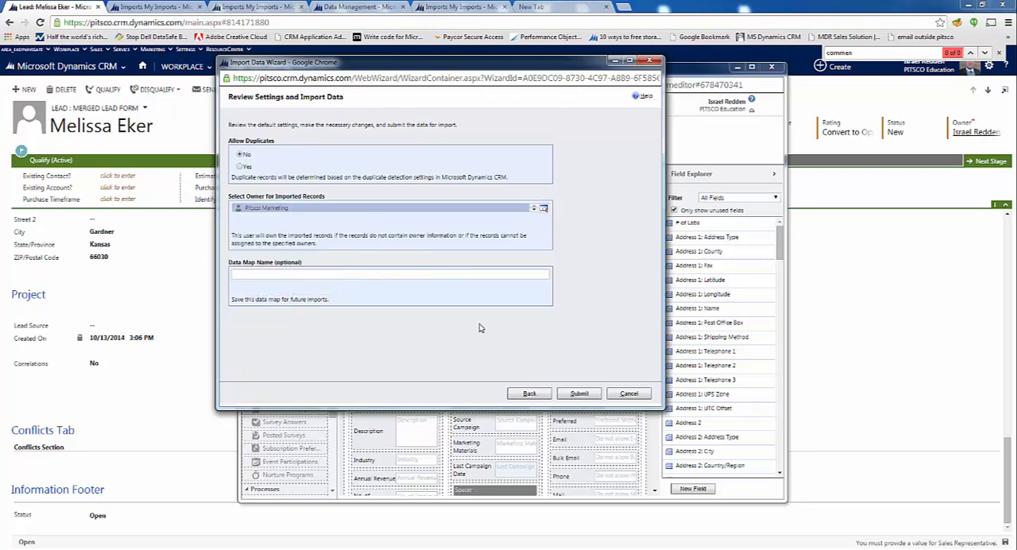
{"action": "left_click", "coordinate": [578, 395]}
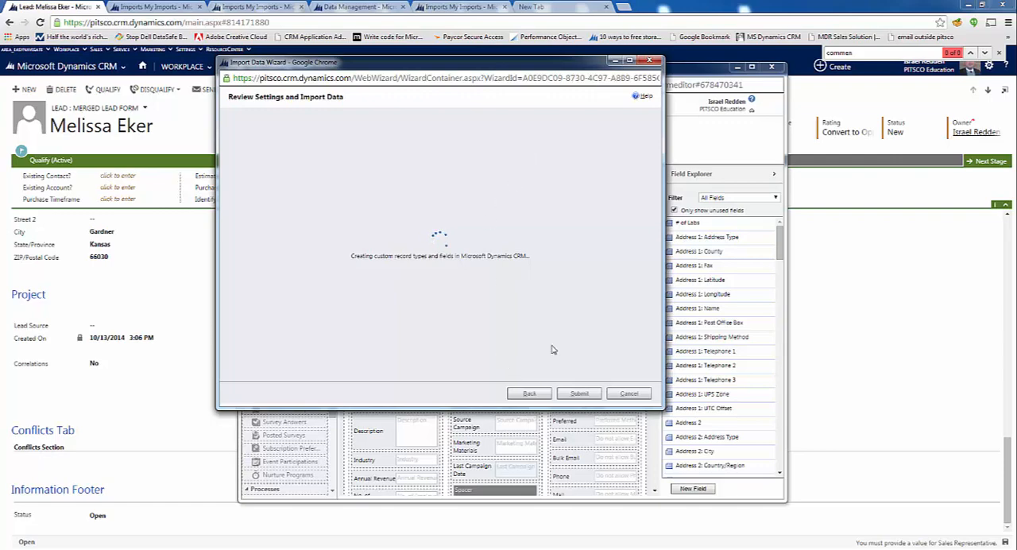
Open the Imports list from Data Management and check the newest Pit Gen Email Leads 1.txt import for failures
{"action": "left_click", "coordinate": [354, 7]}
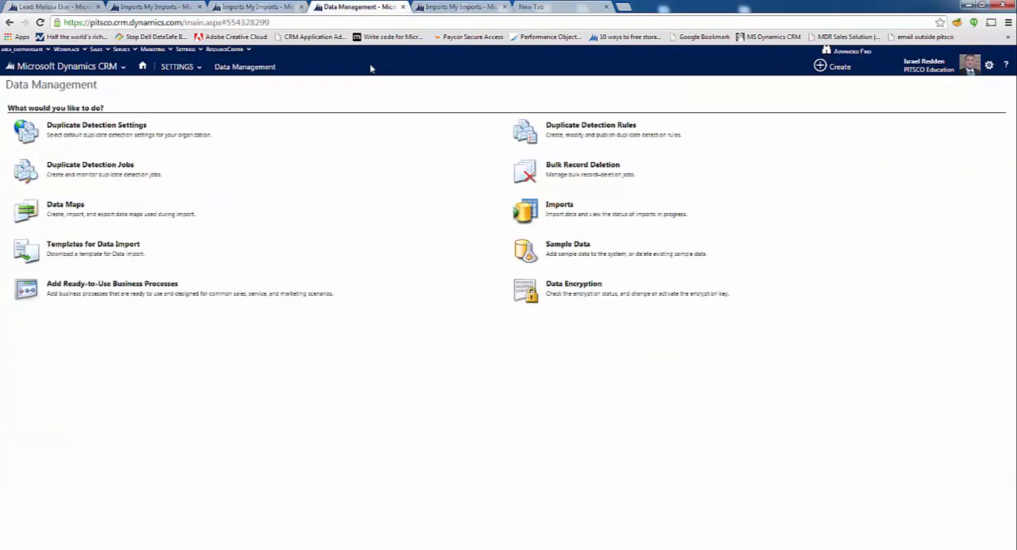
{"action": "left_click", "coordinate": [561, 209]}
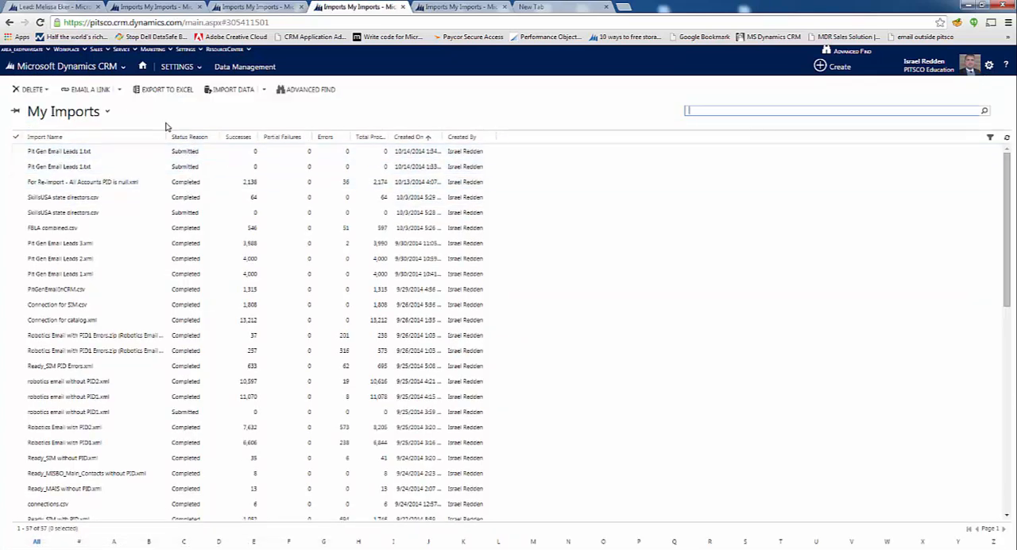
{"action": "left_click", "coordinate": [165, 118]}
{"action": "left_click", "coordinate": [212, 156]}
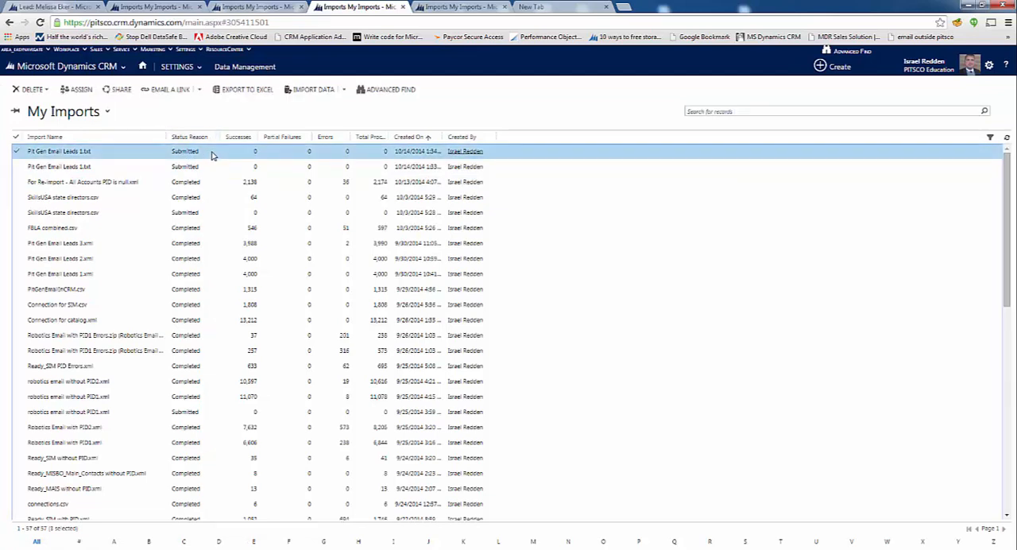
{"action": "double_click", "coordinate": [213, 157]}
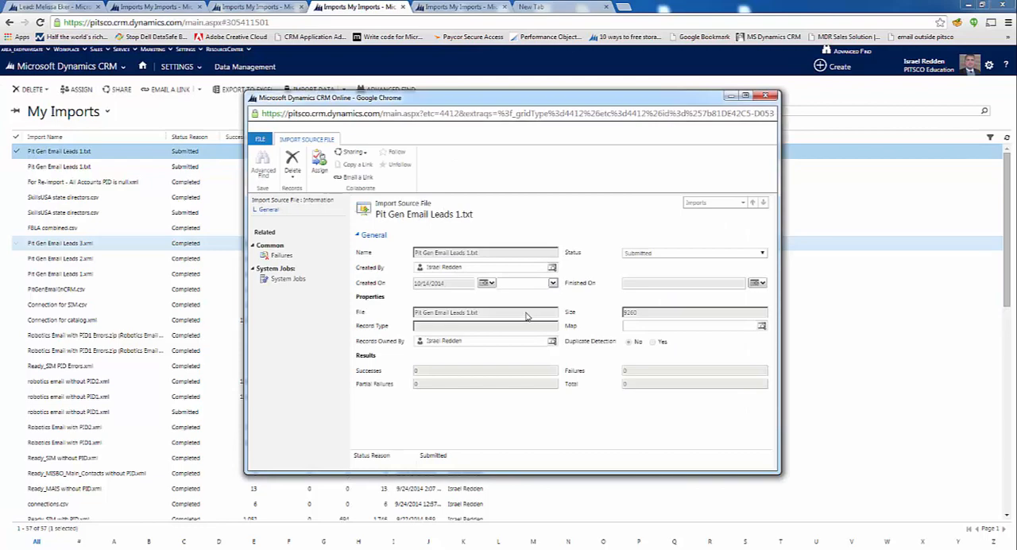
{"action": "left_click", "coordinate": [279, 255]}
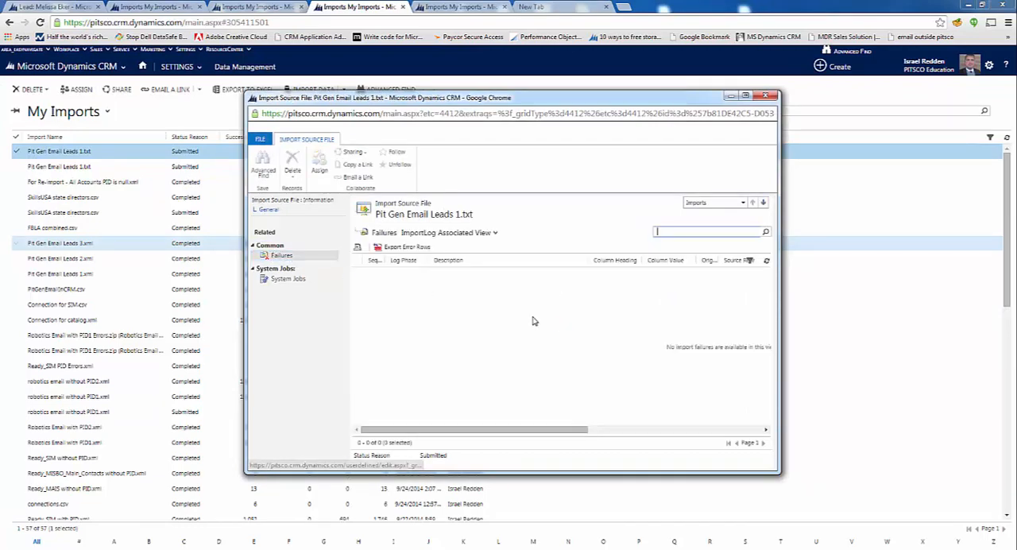
{"action": "left_click", "coordinate": [766, 95]}
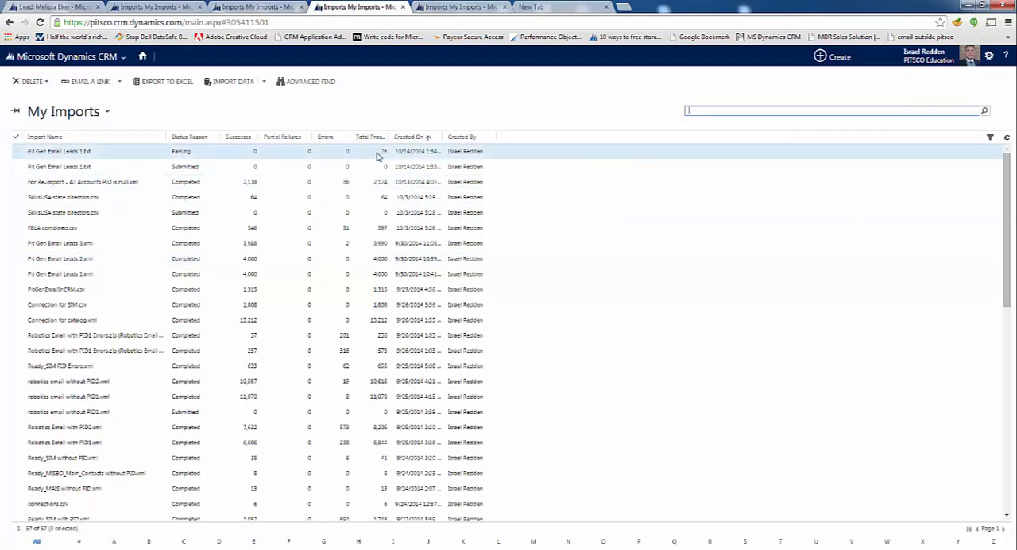
Reopen the newest Pit Gen Email Leads 1.txt import, export its failed rows, and open the downloaded CSV in Excel
{"action": "left_click", "coordinate": [375, 155]}
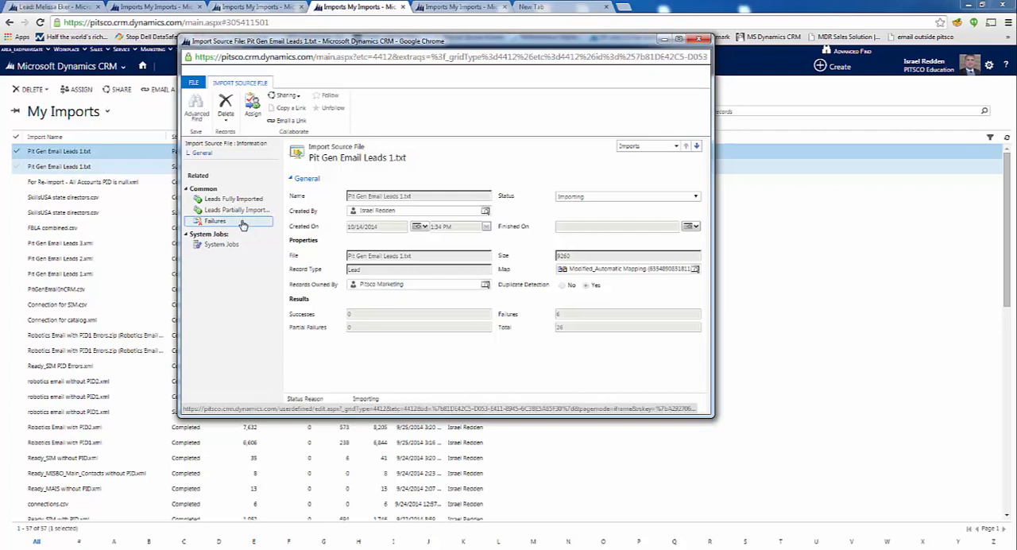
{"action": "left_click", "coordinate": [236, 221]}
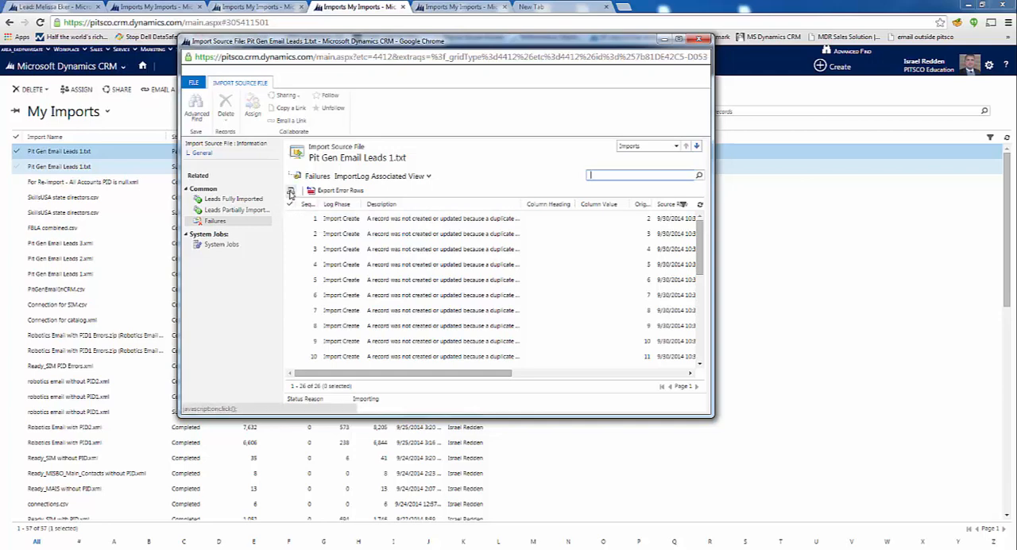
{"action": "left_click", "coordinate": [333, 191]}
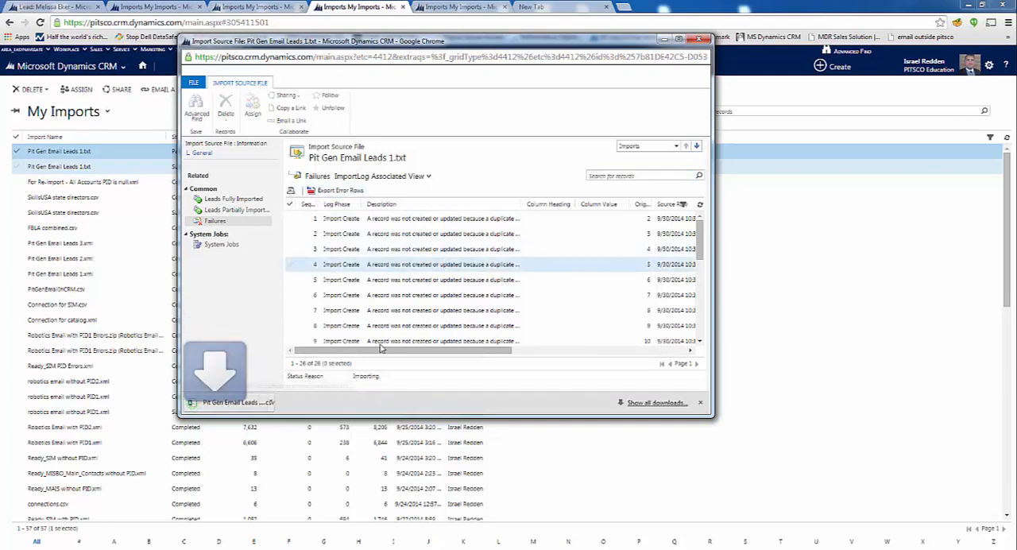
{"action": "left_click", "coordinate": [242, 403]}
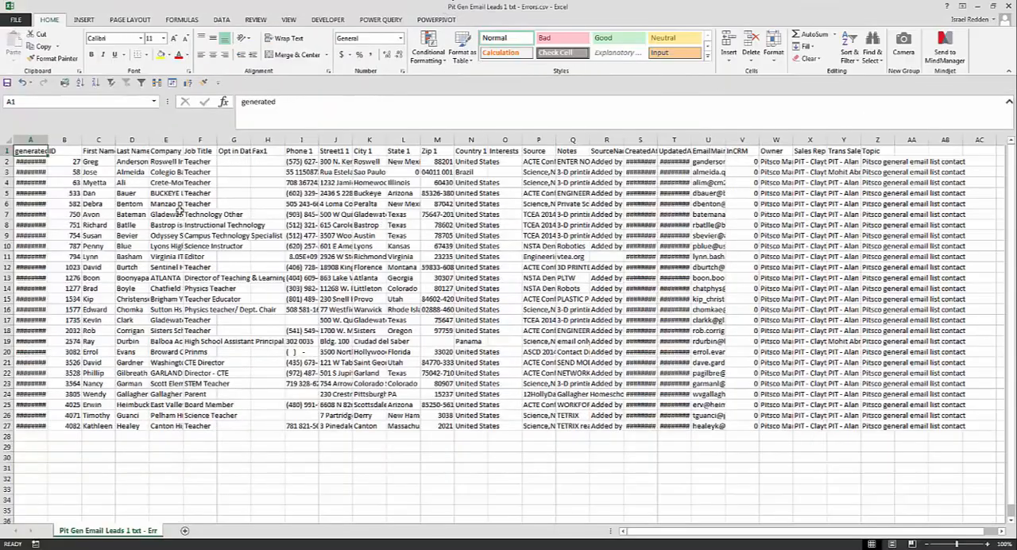
Look through the exported error rows, fit the EmailMain column to its contents, and select its entries from U2 to U27
{"action": "left_click", "coordinate": [130, 204]}
{"action": "scroll", "coordinate": [572, 227], "scroll_direction": "right", "scroll_amount": 2}
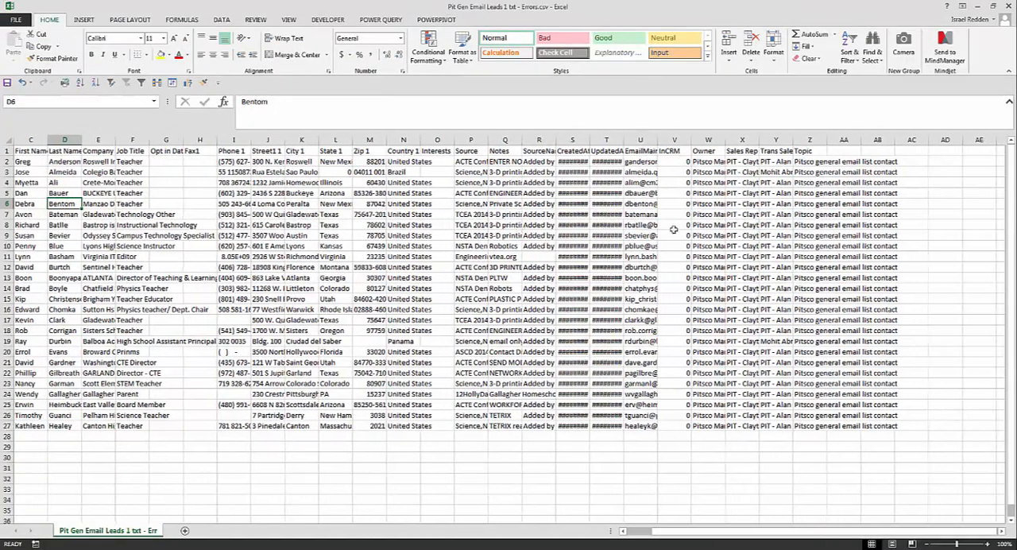
{"action": "scroll", "coordinate": [747, 236], "scroll_direction": "left", "scroll_amount": 2}
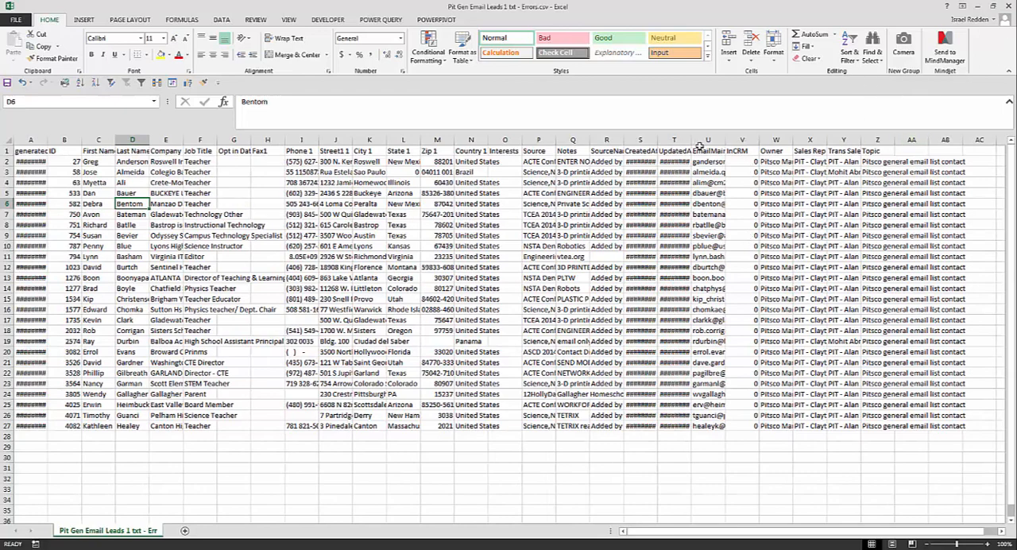
{"action": "double_click", "coordinate": [725, 140]}
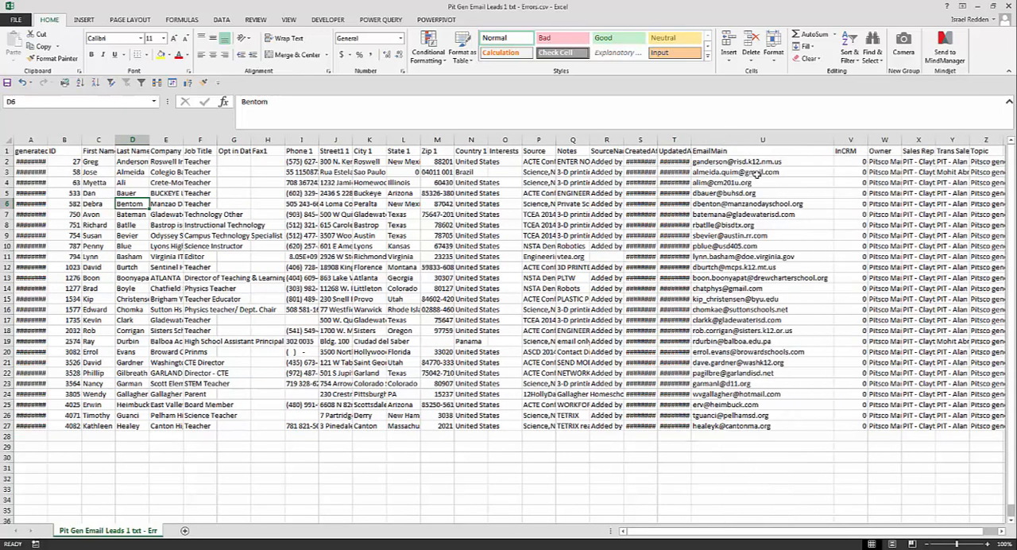
{"action": "left_click_drag", "start_coordinate": [758, 162], "coordinate": [743, 424]}
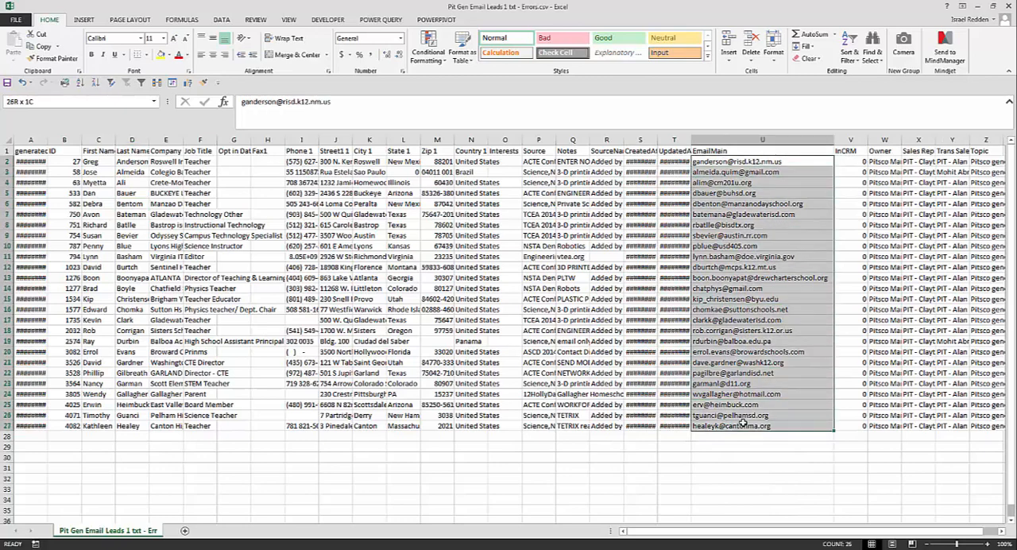
{"action": "left_click", "coordinate": [726, 163]}
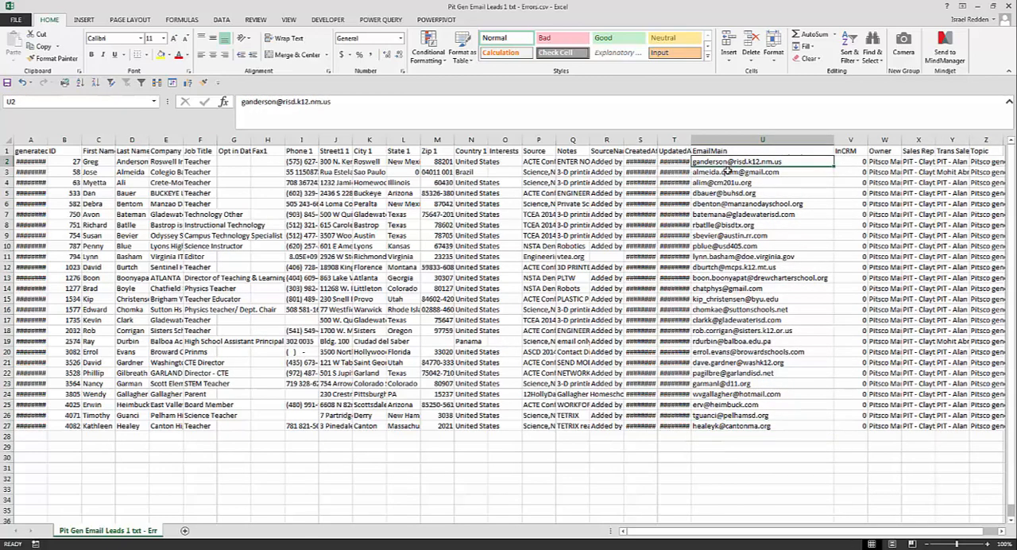
{"action": "left_click_drag", "start_coordinate": [727, 165], "coordinate": [726, 426]}
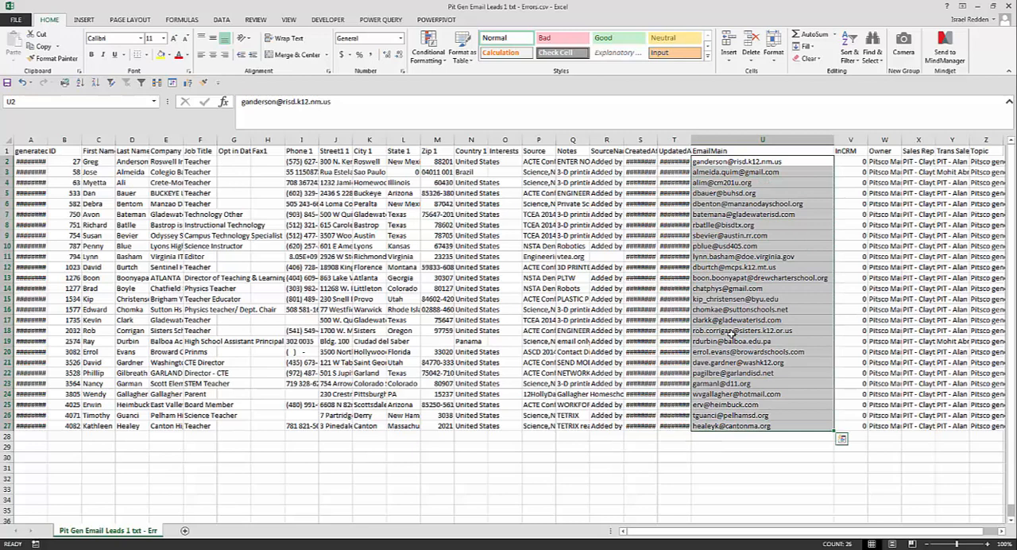
Close the exported errors CSV and the Pit Gen Email Leads 1.txt workbook in Excel without saving changes
{"action": "double_click", "coordinate": [679, 4]}
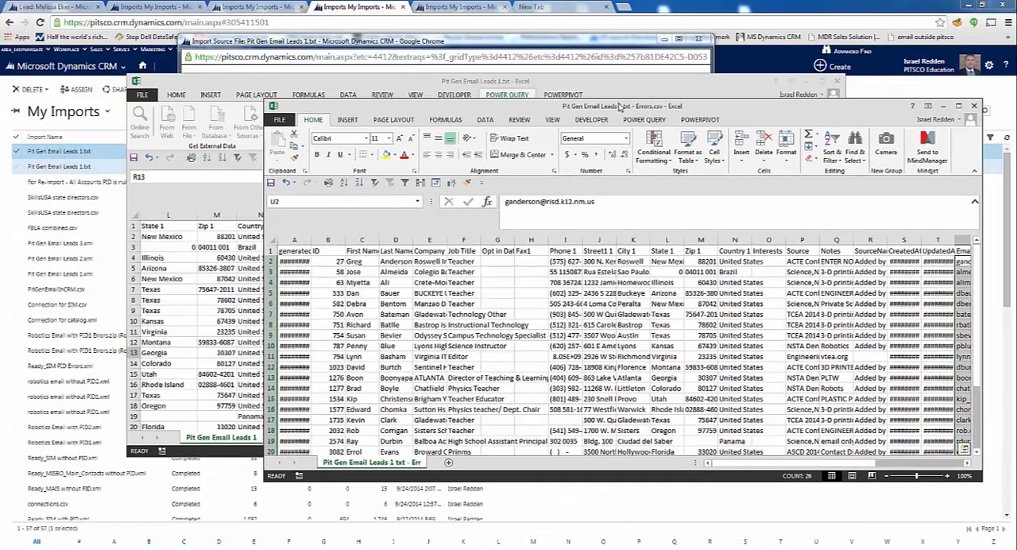
{"action": "left_click", "coordinate": [890, 96]}
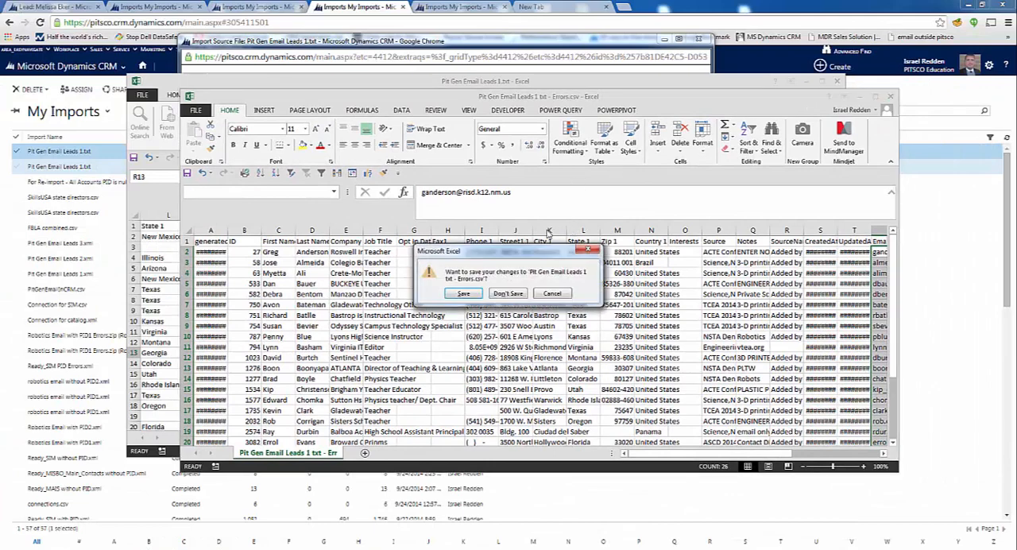
{"action": "left_click", "coordinate": [508, 294]}
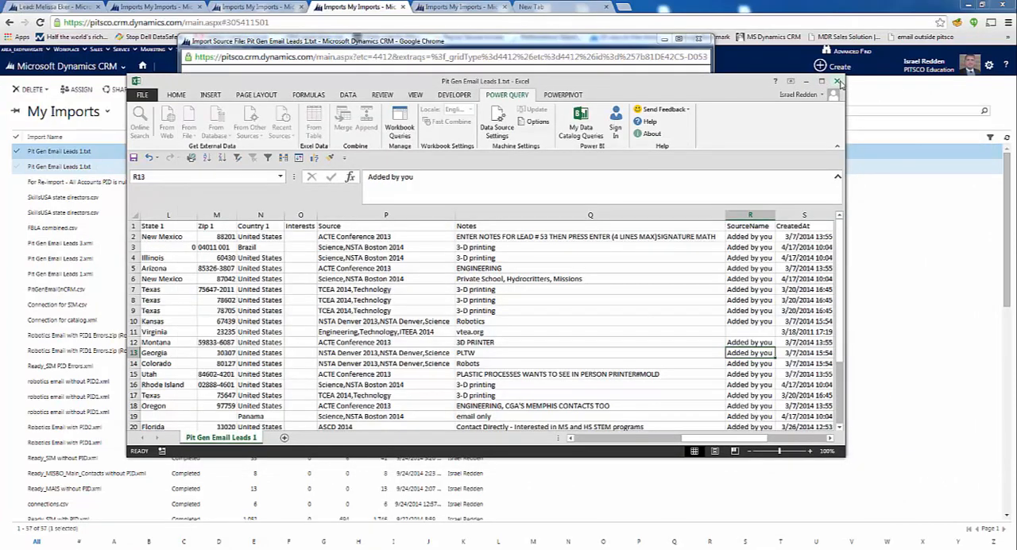
{"action": "left_click", "coordinate": [510, 294]}
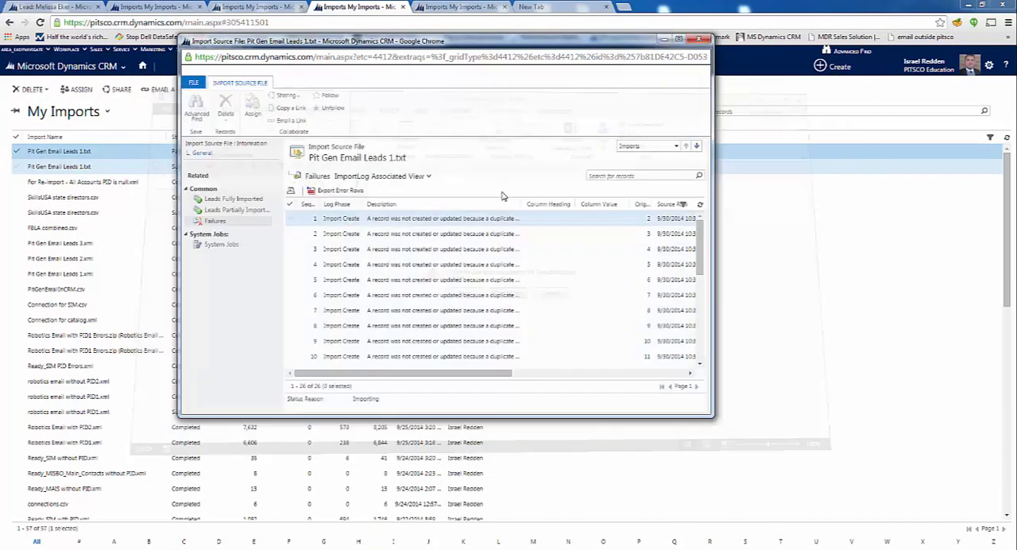
Switch to the browser, check the import's Leads Fully Imported list, and close the import source file record
{"action": "left_click", "coordinate": [230, 199]}
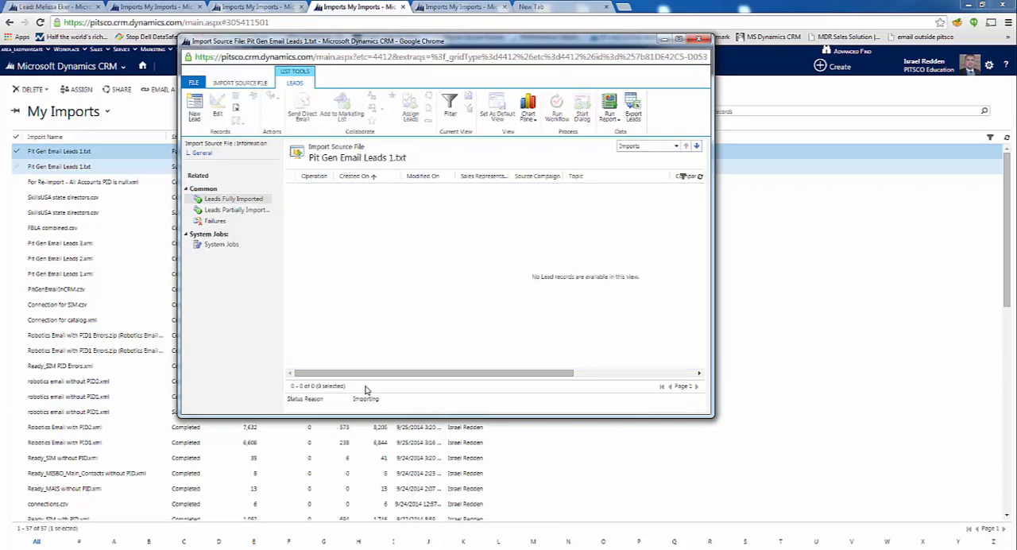
{"action": "left_click_drag", "start_coordinate": [410, 375], "coordinate": [317, 368]}
{"action": "left_click", "coordinate": [698, 40]}
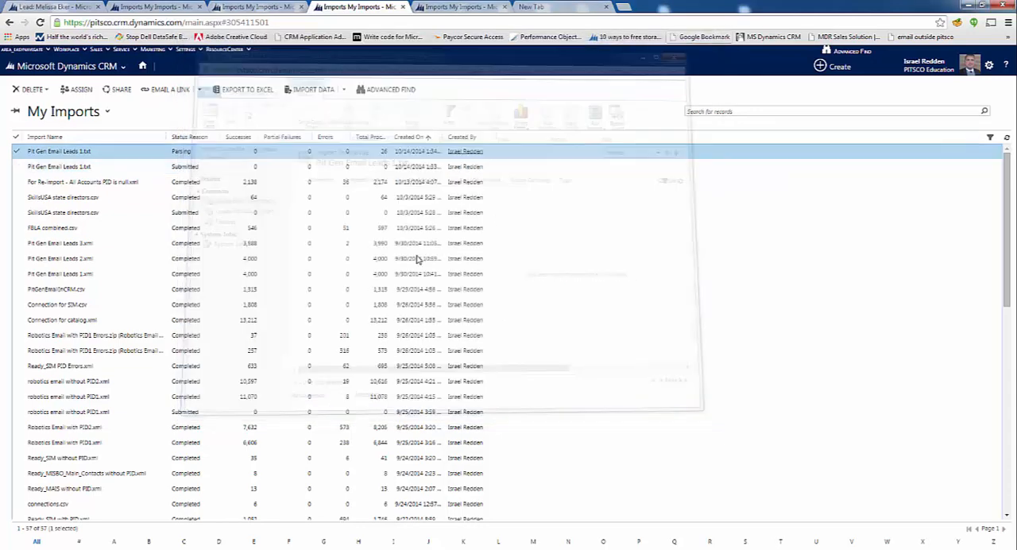
Go to the Marketing Lists area and open the TFI - FBLA marketing list
{"action": "left_click", "coordinate": [268, 5]}
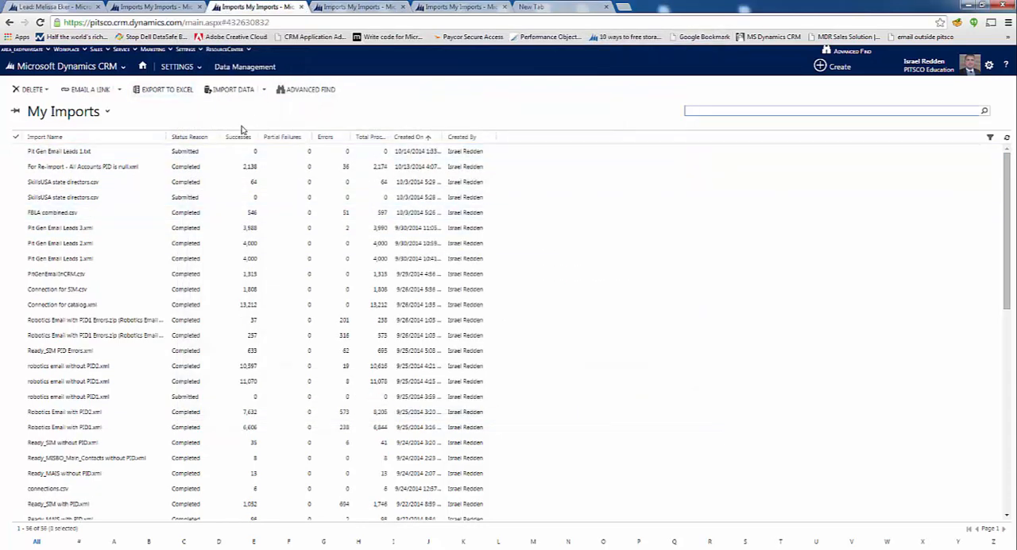
{"action": "left_click", "coordinate": [182, 67]}
{"action": "mouse_move", "coordinate": [157, 52]}
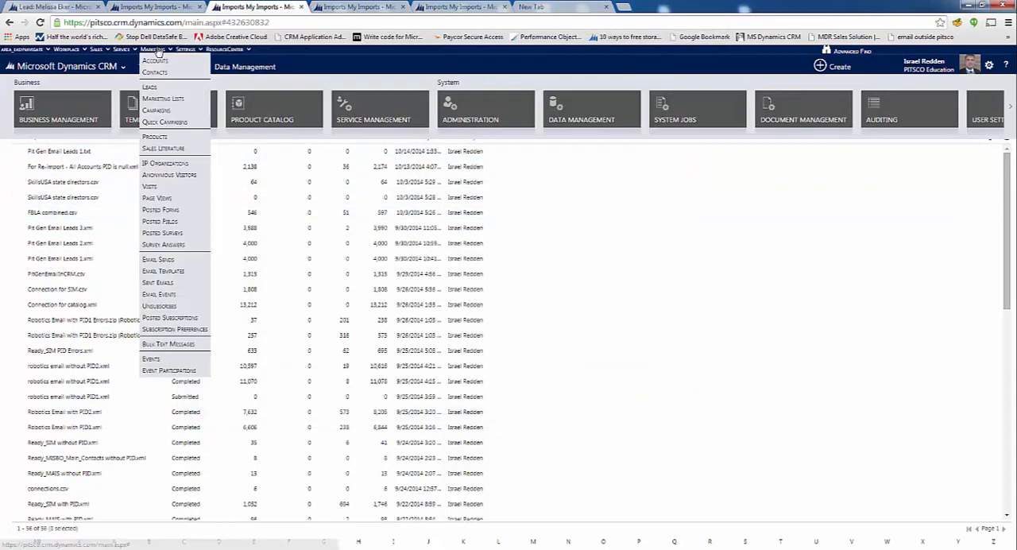
{"action": "left_click", "coordinate": [163, 98]}
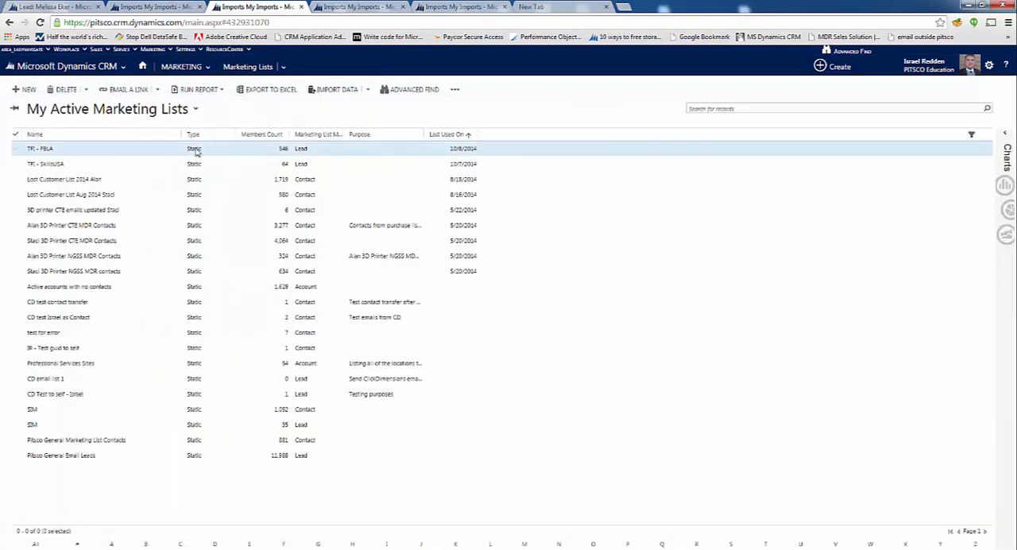
{"action": "left_click", "coordinate": [92, 153]}
{"action": "double_click", "coordinate": [91, 153]}
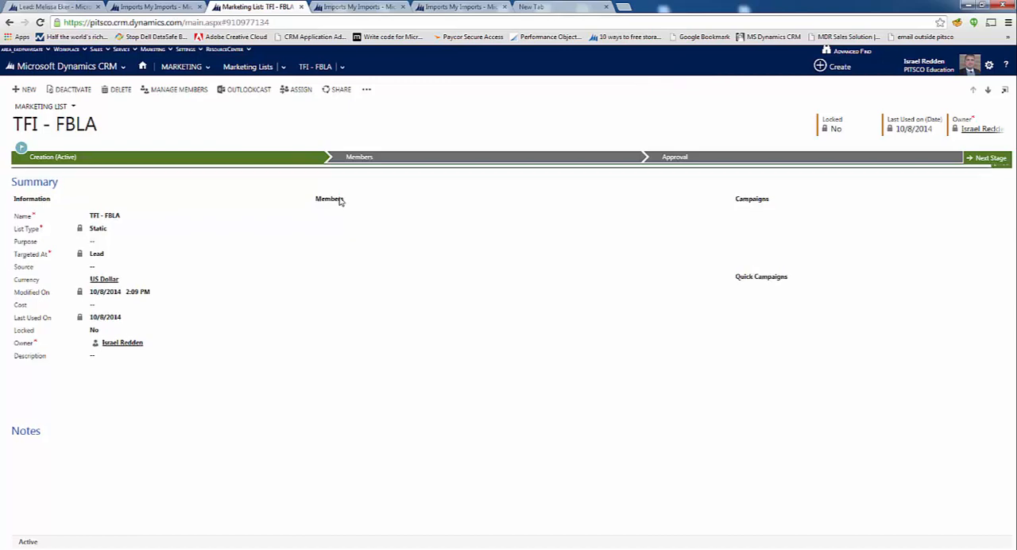
Open member management for the TFI - FBLA list and continue with the Add using Advanced Find method
{"action": "left_click", "coordinate": [676, 253]}
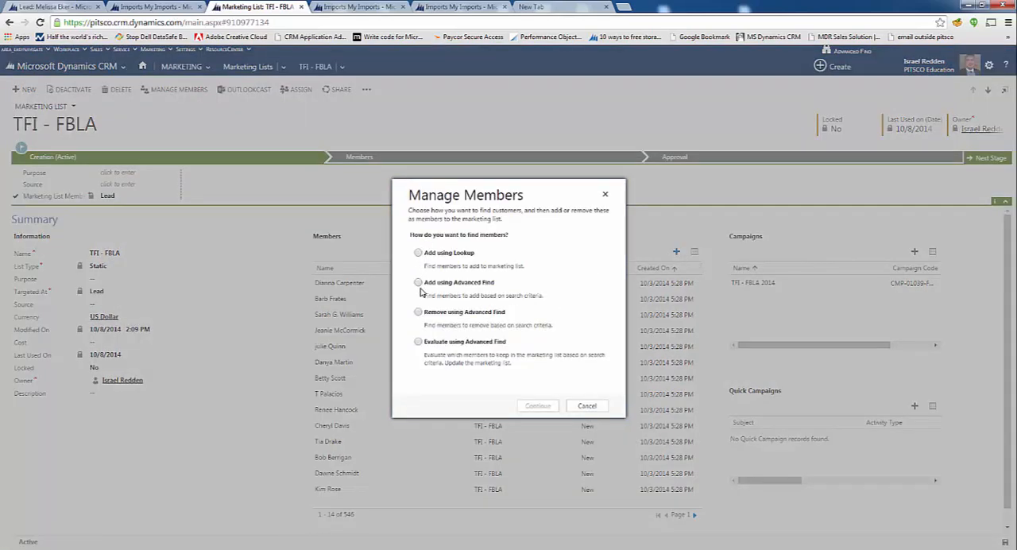
{"action": "left_click", "coordinate": [418, 285]}
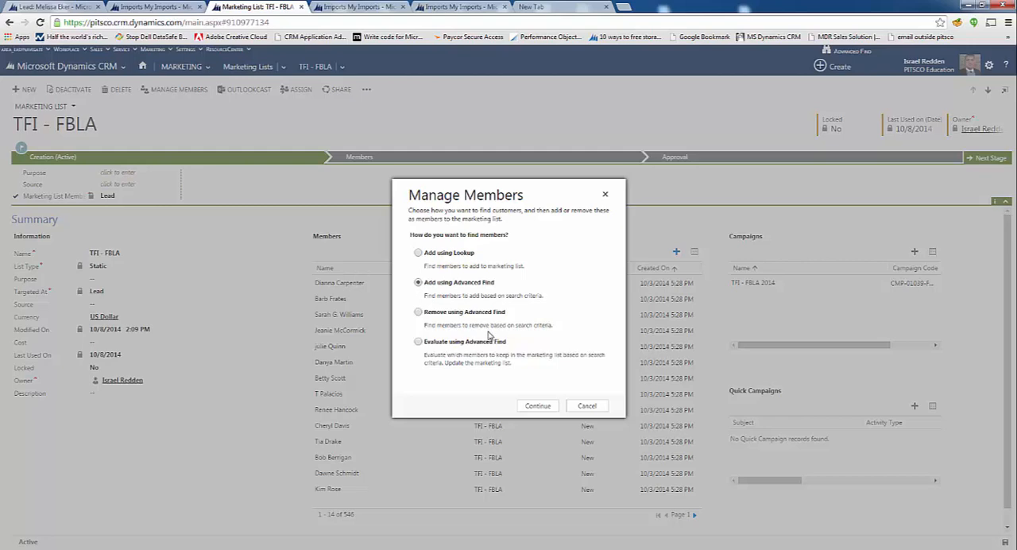
{"action": "left_click", "coordinate": [417, 254]}
{"action": "left_click", "coordinate": [418, 283]}
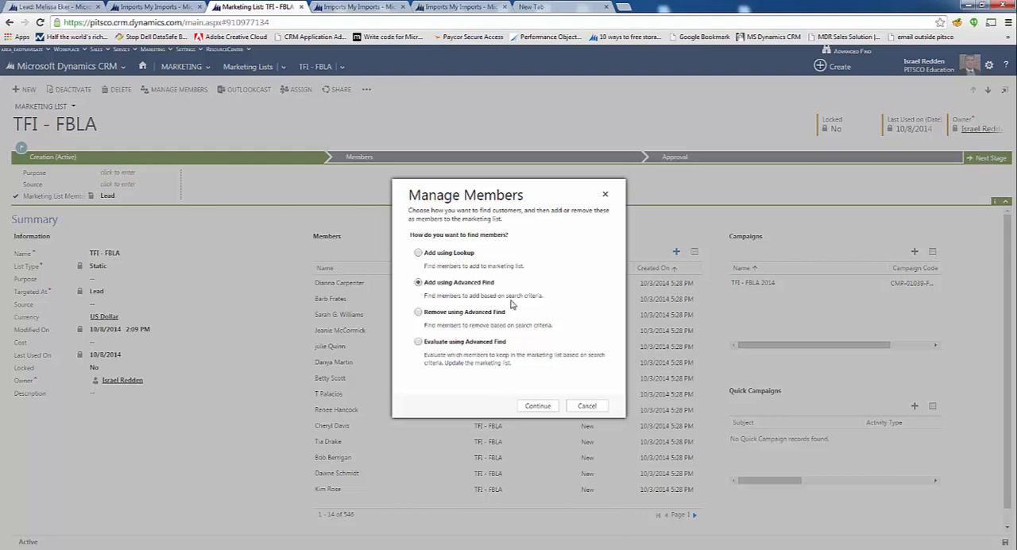
{"action": "left_click", "coordinate": [538, 406]}
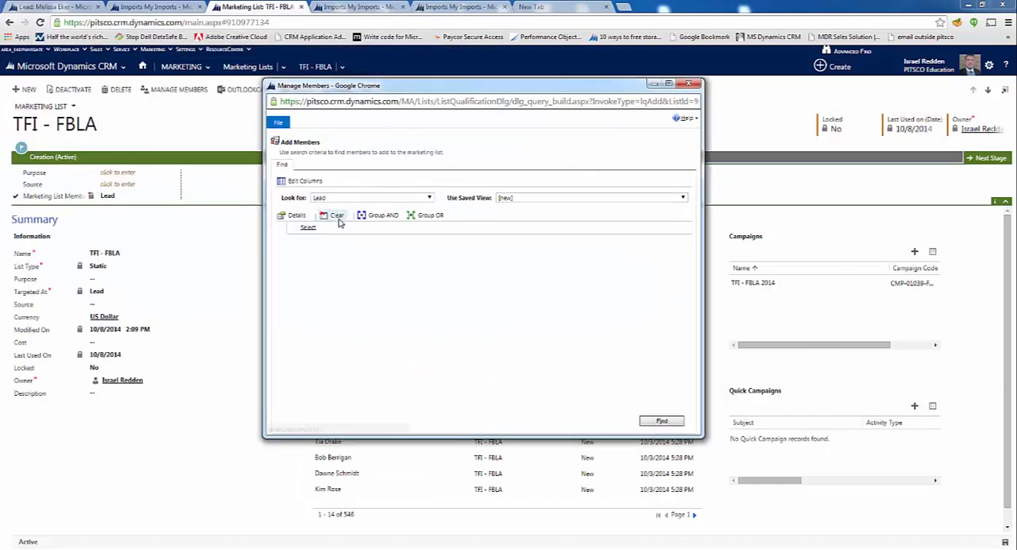
Keep Lead as the record type in the member search and add Topic as the filter field
{"action": "left_click", "coordinate": [322, 198]}
{"action": "left_click", "coordinate": [322, 198]}
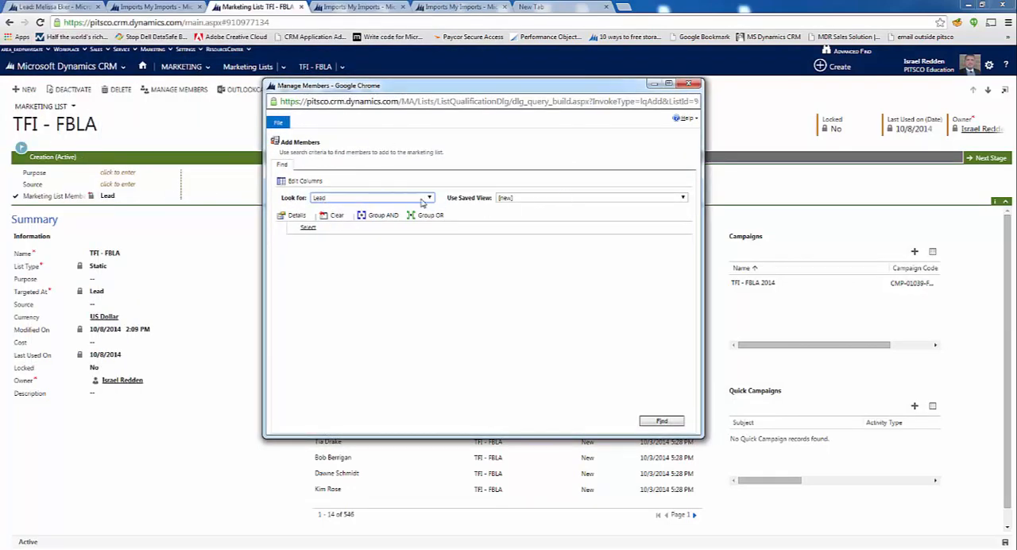
{"action": "left_click", "coordinate": [332, 232]}
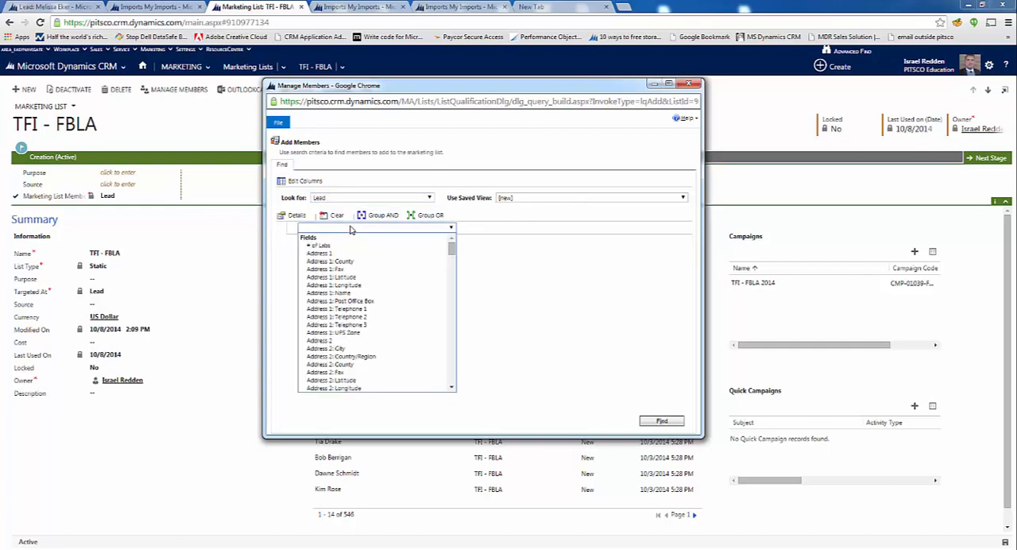
{"action": "key", "text": "t"}
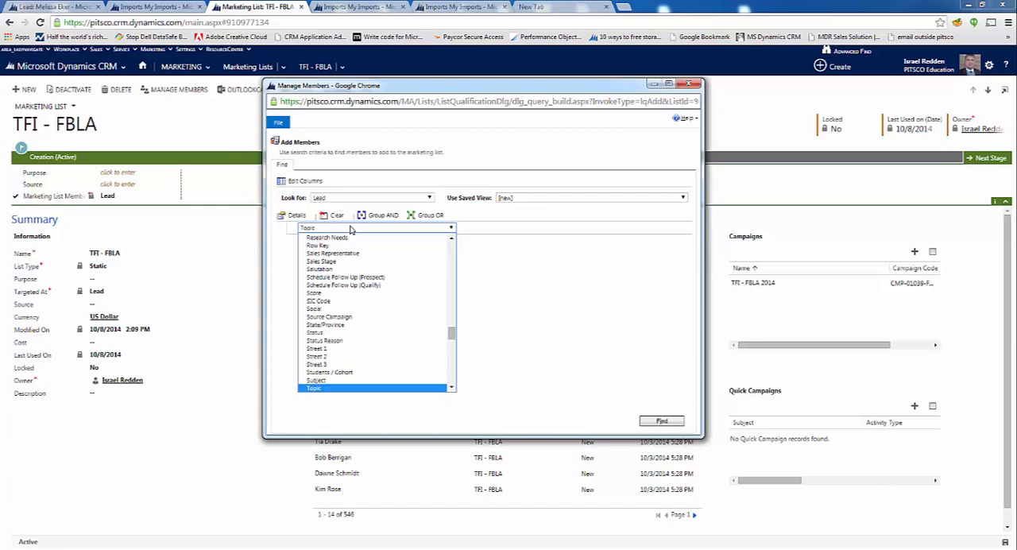
{"action": "left_click", "coordinate": [351, 229]}
Set the Topic condition to Contains TFI and run the member search
{"action": "left_click", "coordinate": [404, 231]}
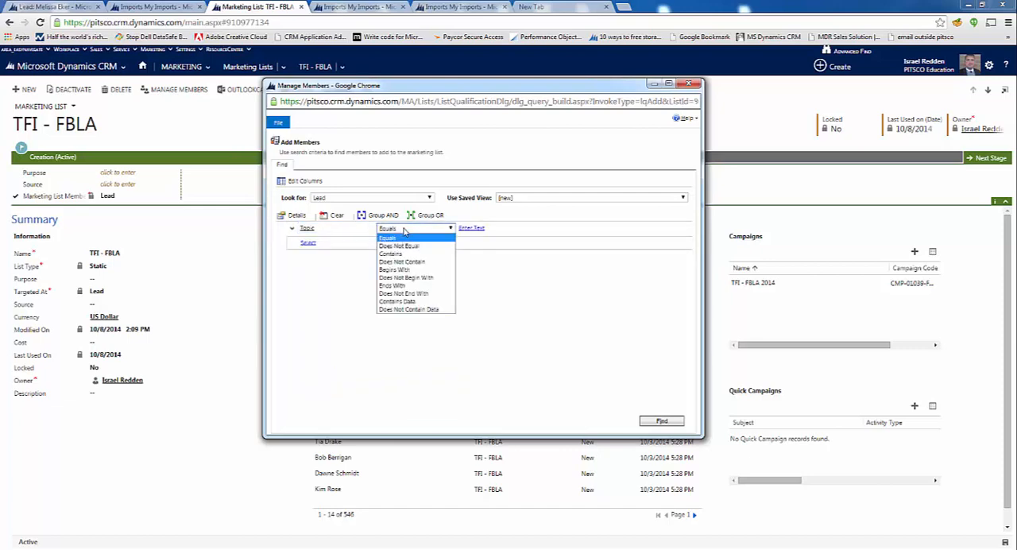
{"action": "left_click", "coordinate": [405, 230]}
{"action": "left_click", "coordinate": [405, 230]}
{"action": "left_click", "coordinate": [399, 254]}
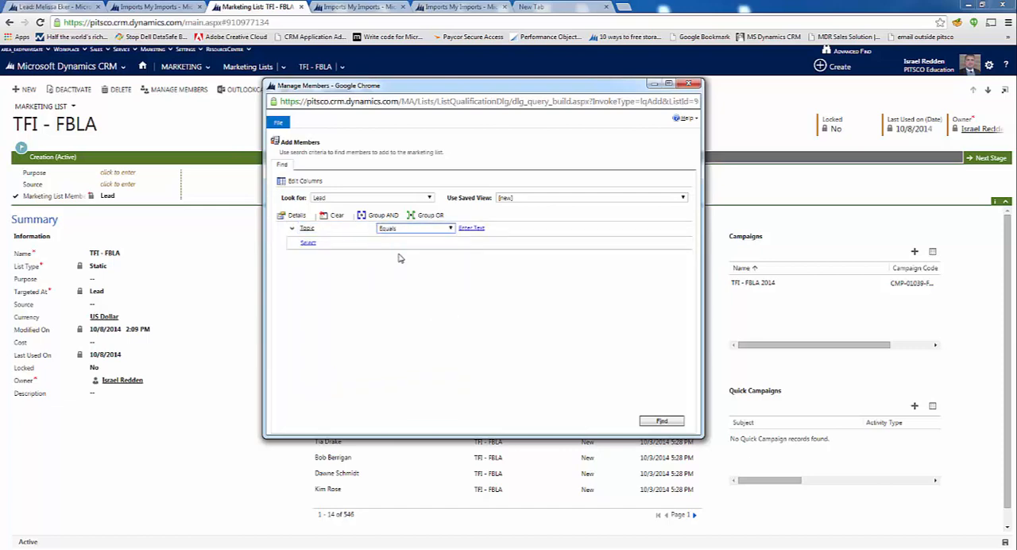
{"action": "left_click", "coordinate": [473, 228]}
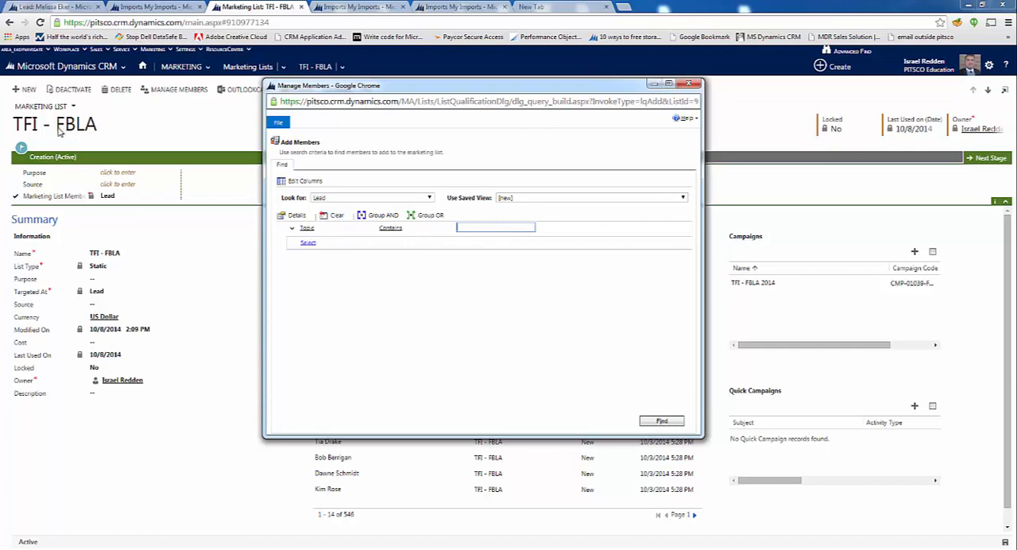
{"action": "type", "text": "TFI"}
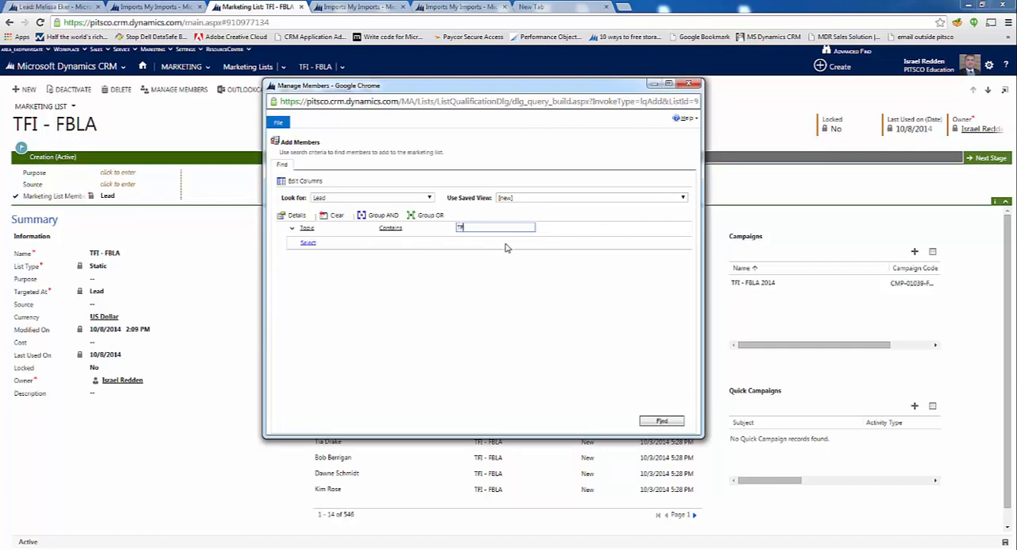
{"action": "left_click", "coordinate": [650, 421]}
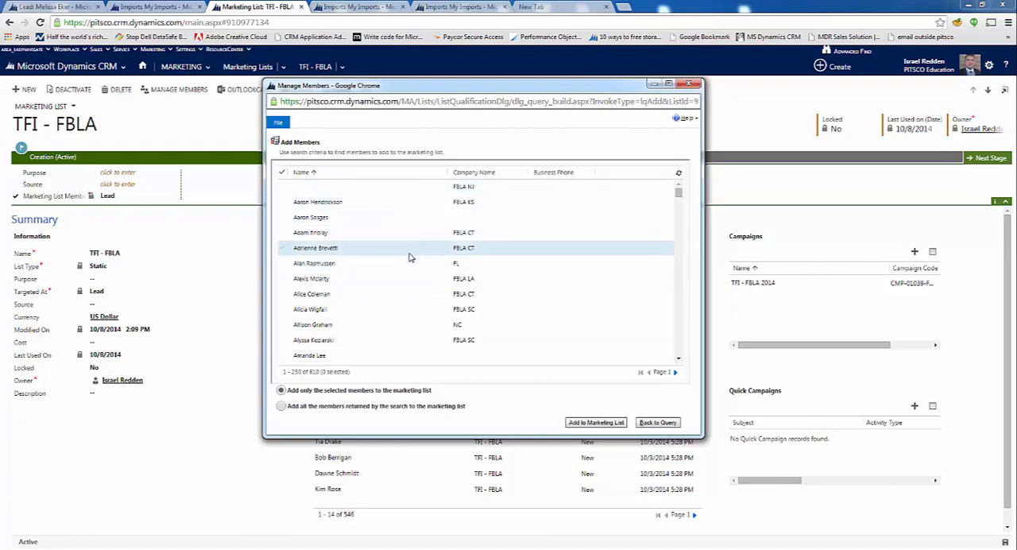
Try selecting all leads on the results page and then two individual leads, clearing each selection
{"action": "scroll", "coordinate": [411, 256], "scroll_direction": "down", "scroll_amount": 15}
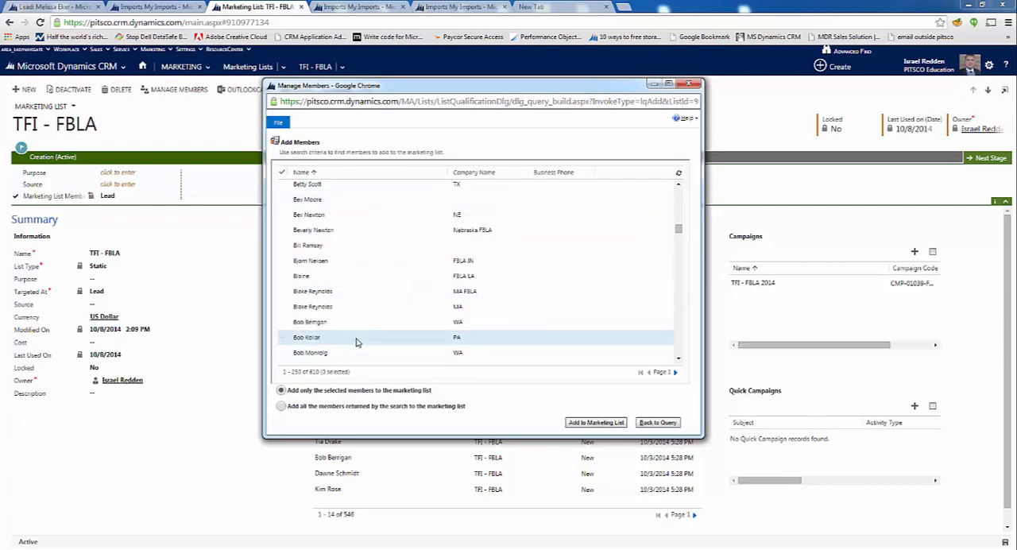
{"action": "scroll", "coordinate": [356, 342], "scroll_direction": "up", "scroll_amount": 15}
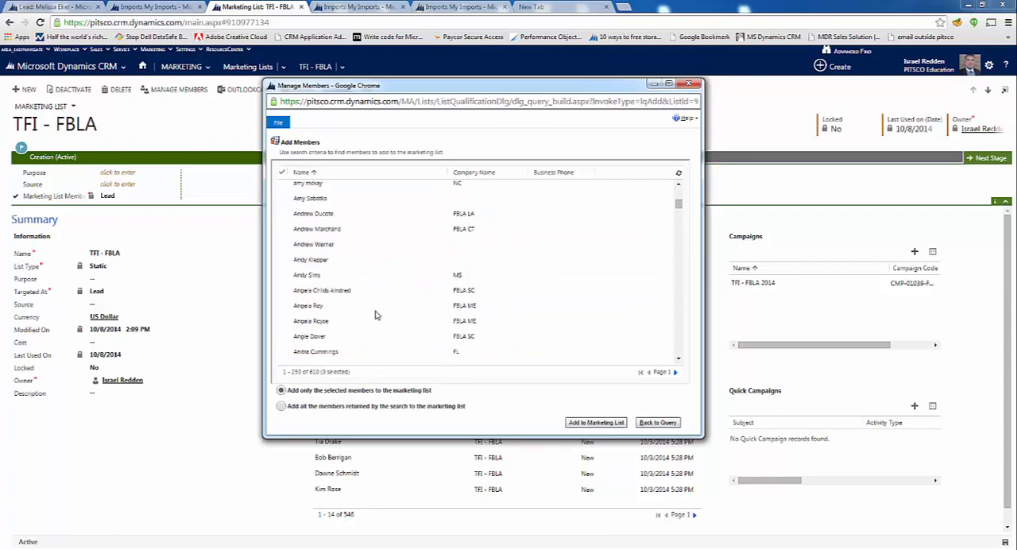
{"action": "left_click", "coordinate": [283, 173]}
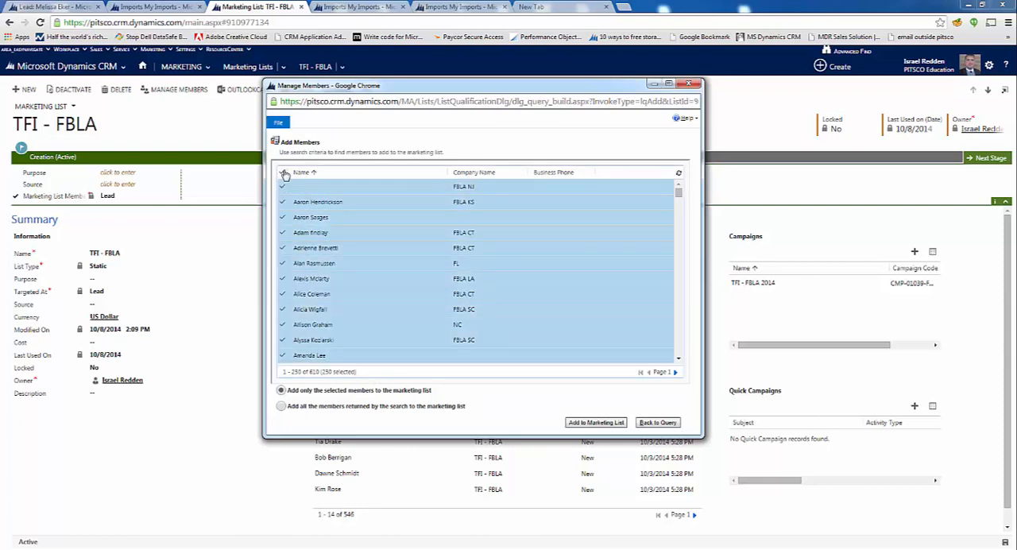
{"action": "left_click", "coordinate": [282, 174]}
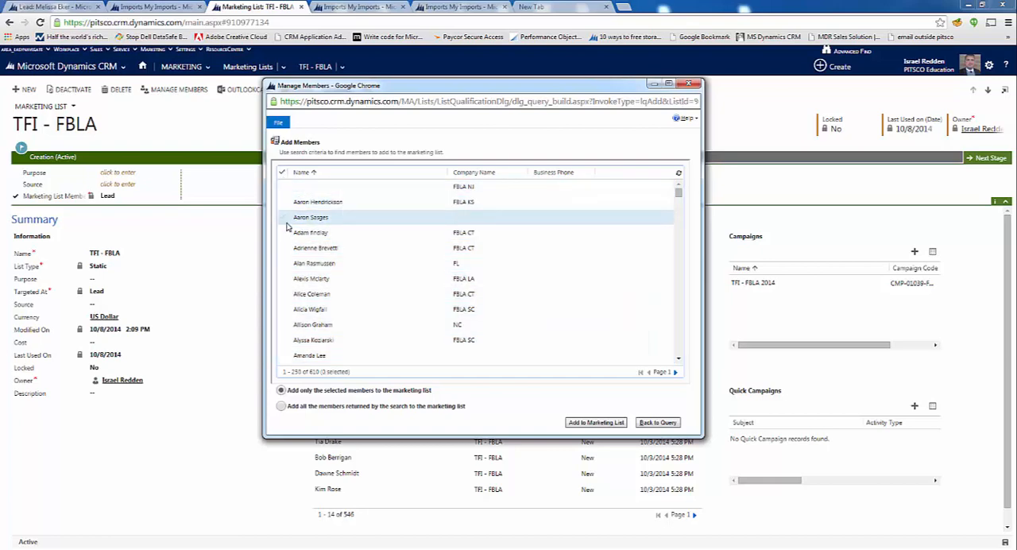
{"action": "left_click", "coordinate": [282, 232]}
{"action": "left_click", "coordinate": [283, 279]}
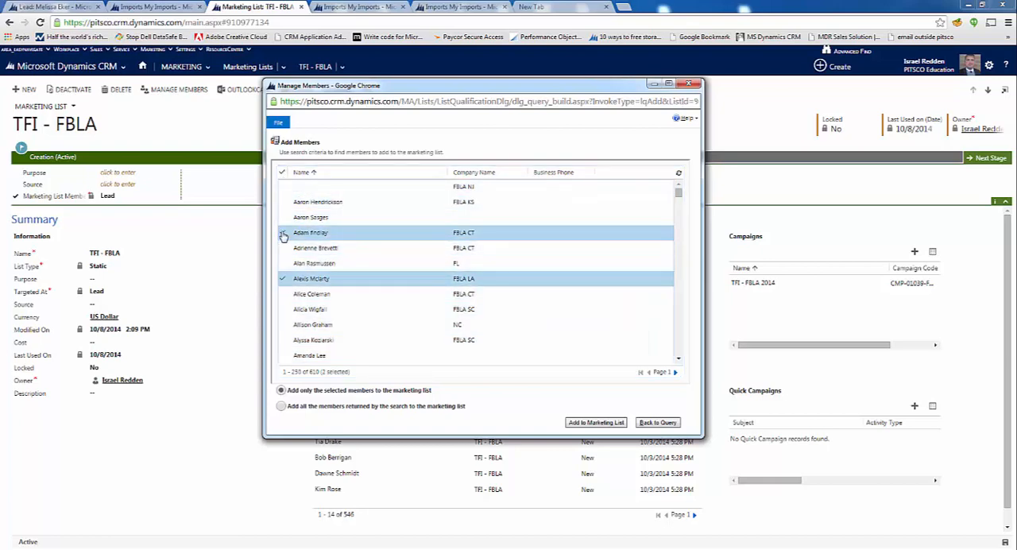
{"action": "left_click", "coordinate": [284, 281]}
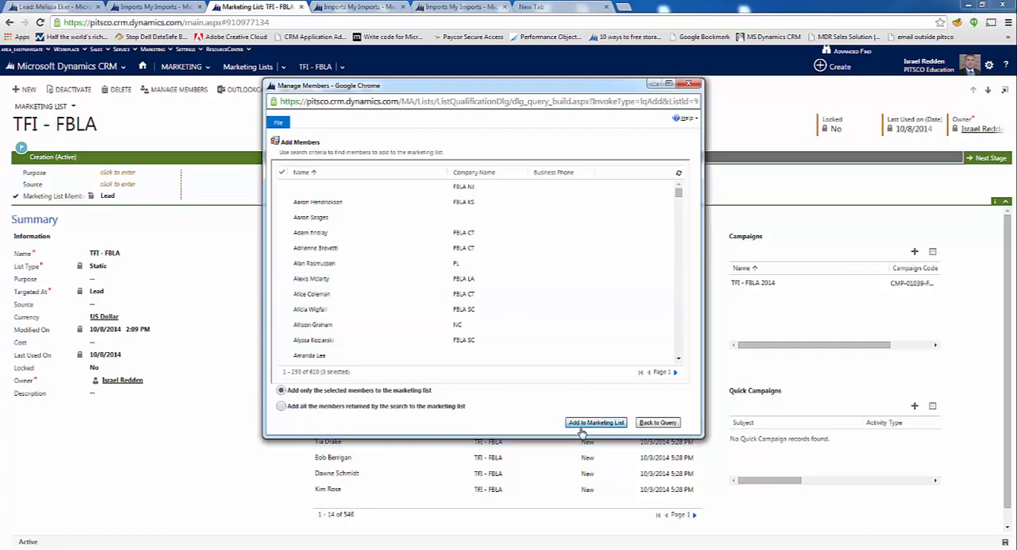
Choose to add all the members returned by the search, then close the member window without adding them
{"action": "left_click", "coordinate": [282, 406]}
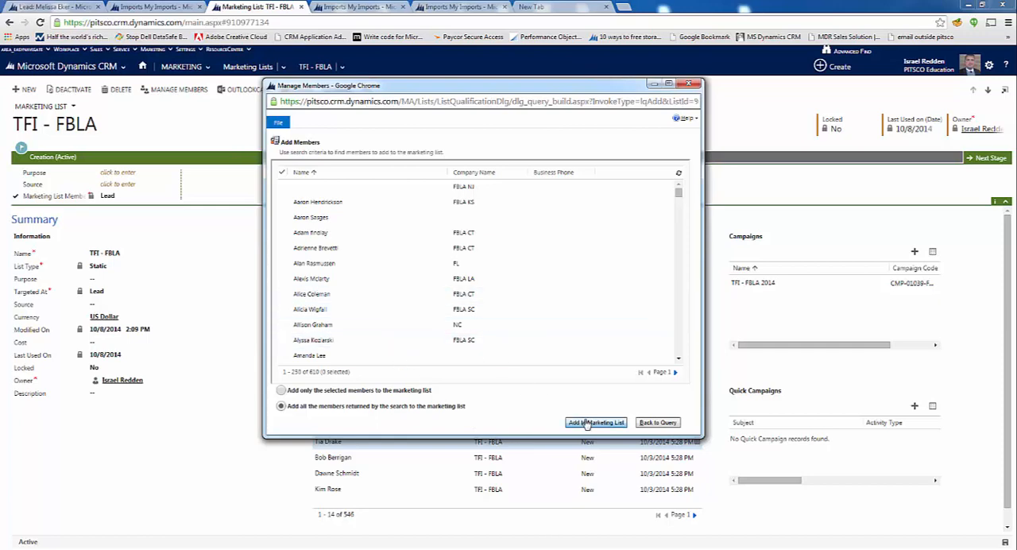
{"action": "left_click", "coordinate": [691, 82]}
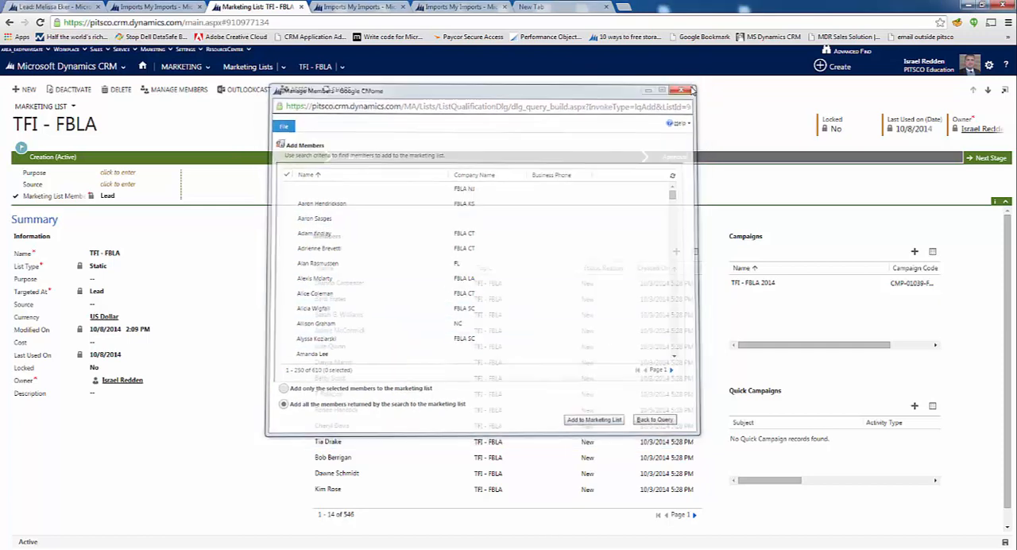